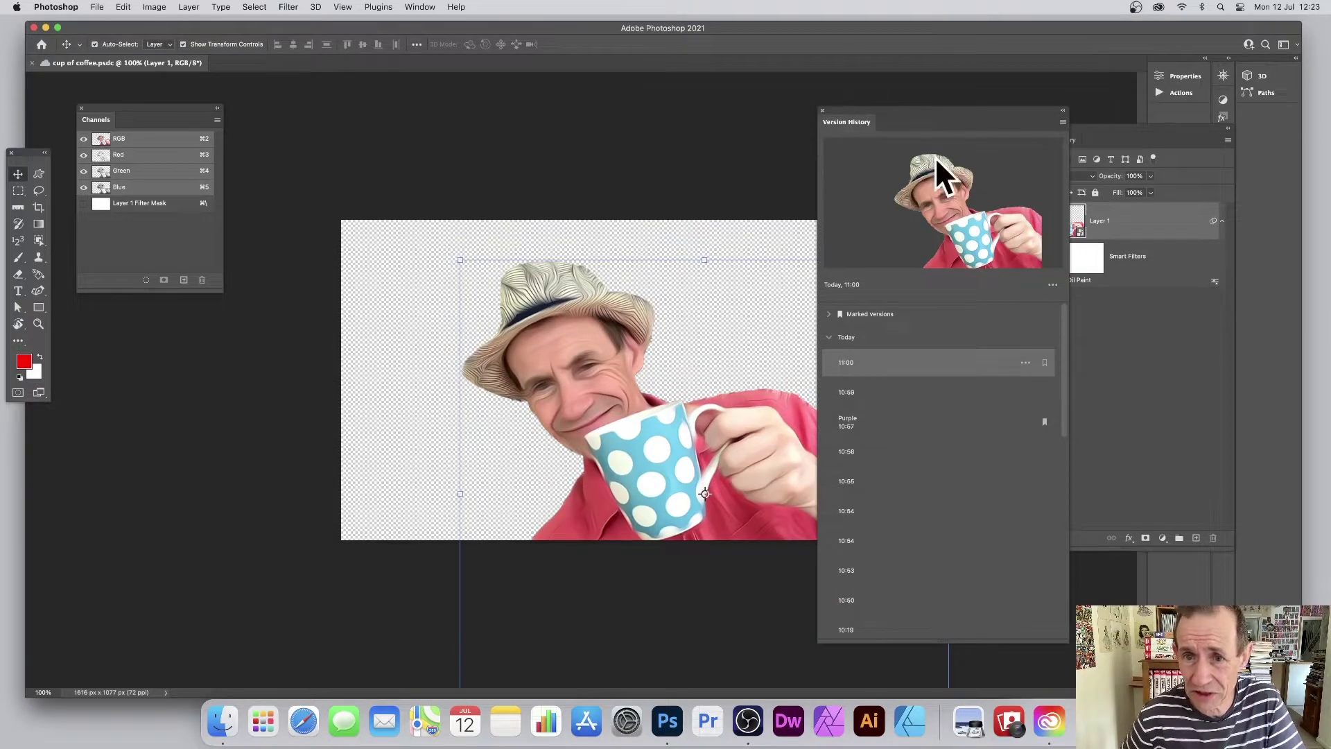
Move the Version History panel up and left, beside the coffee-cup image.
left_click(97, 9)
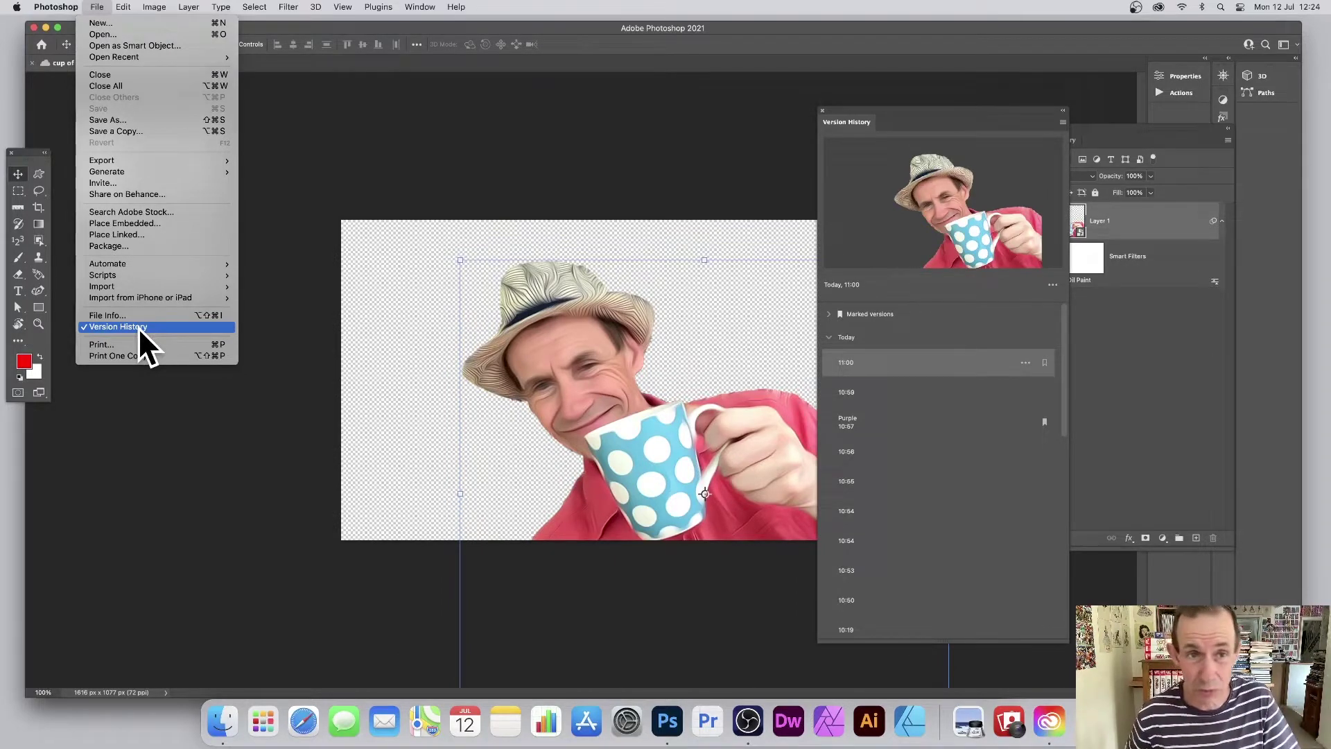
mouse_move(421, 3)
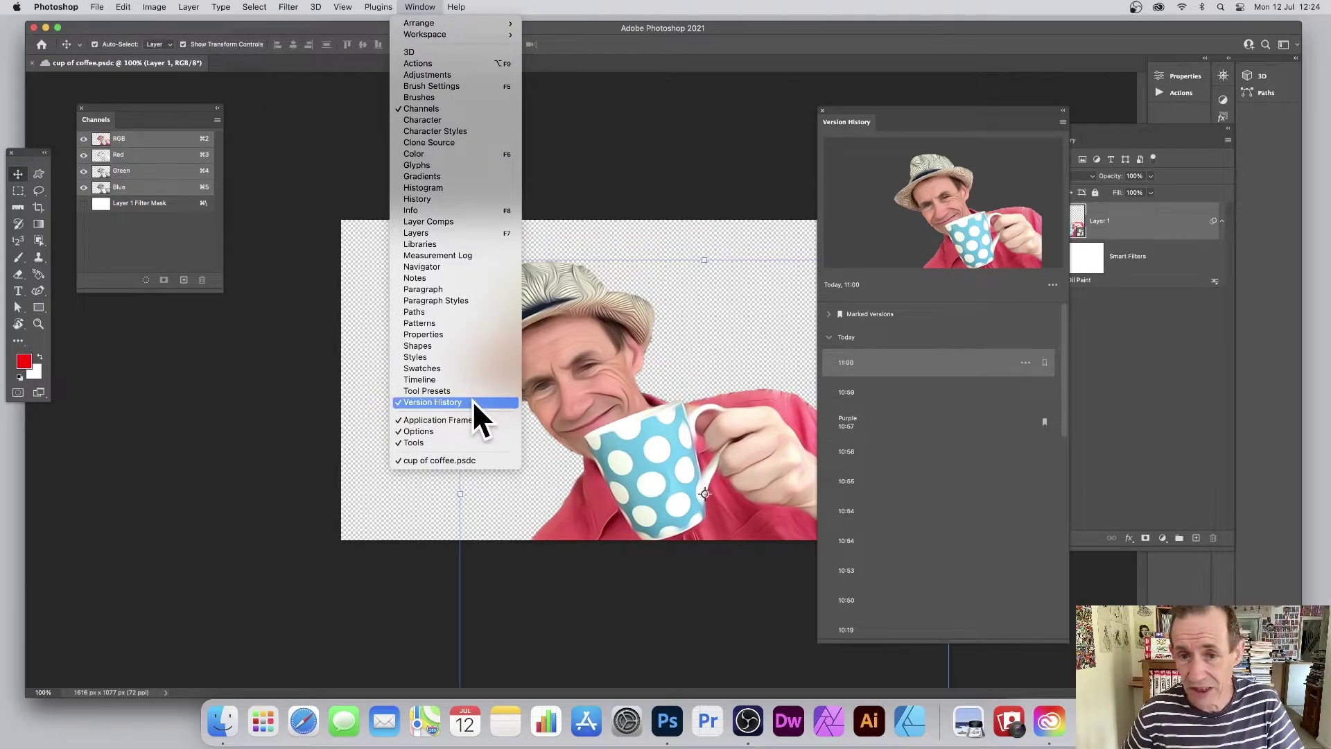
left_click(831, 97)
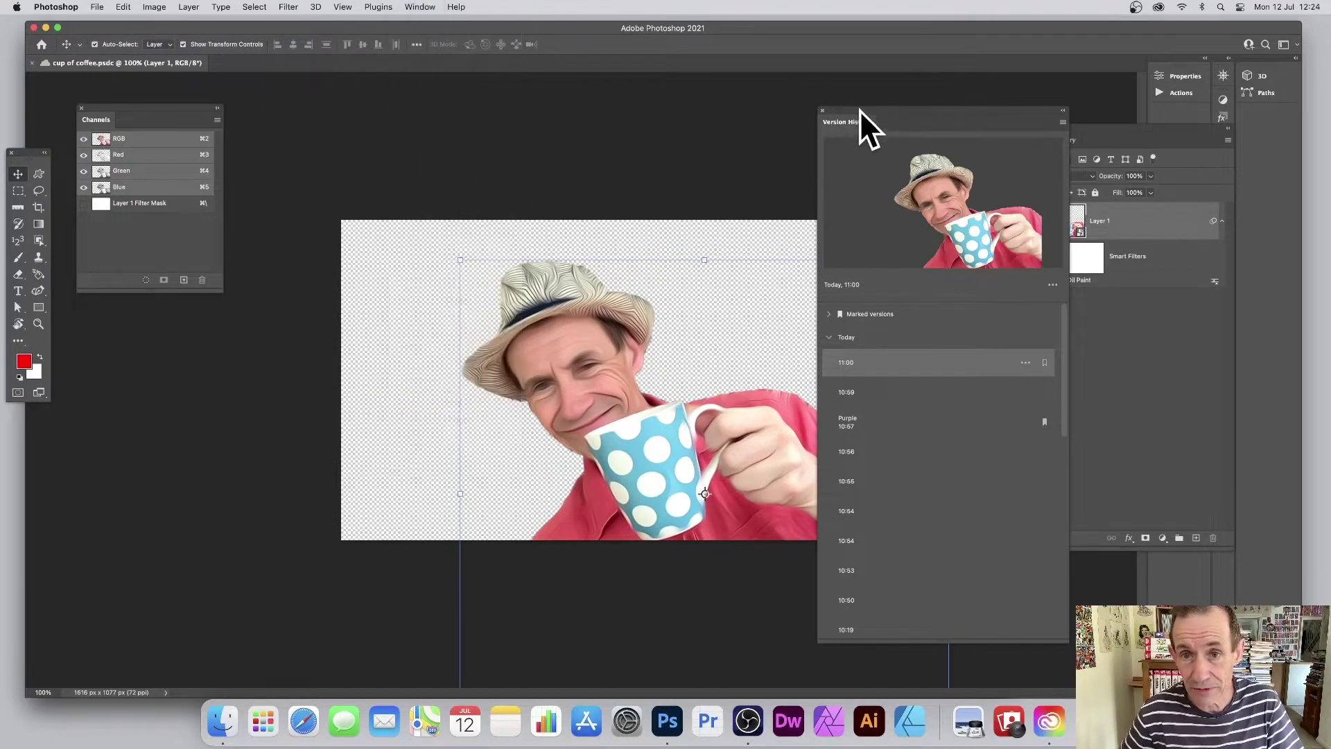
left_click_drag(860, 110, 813, 94)
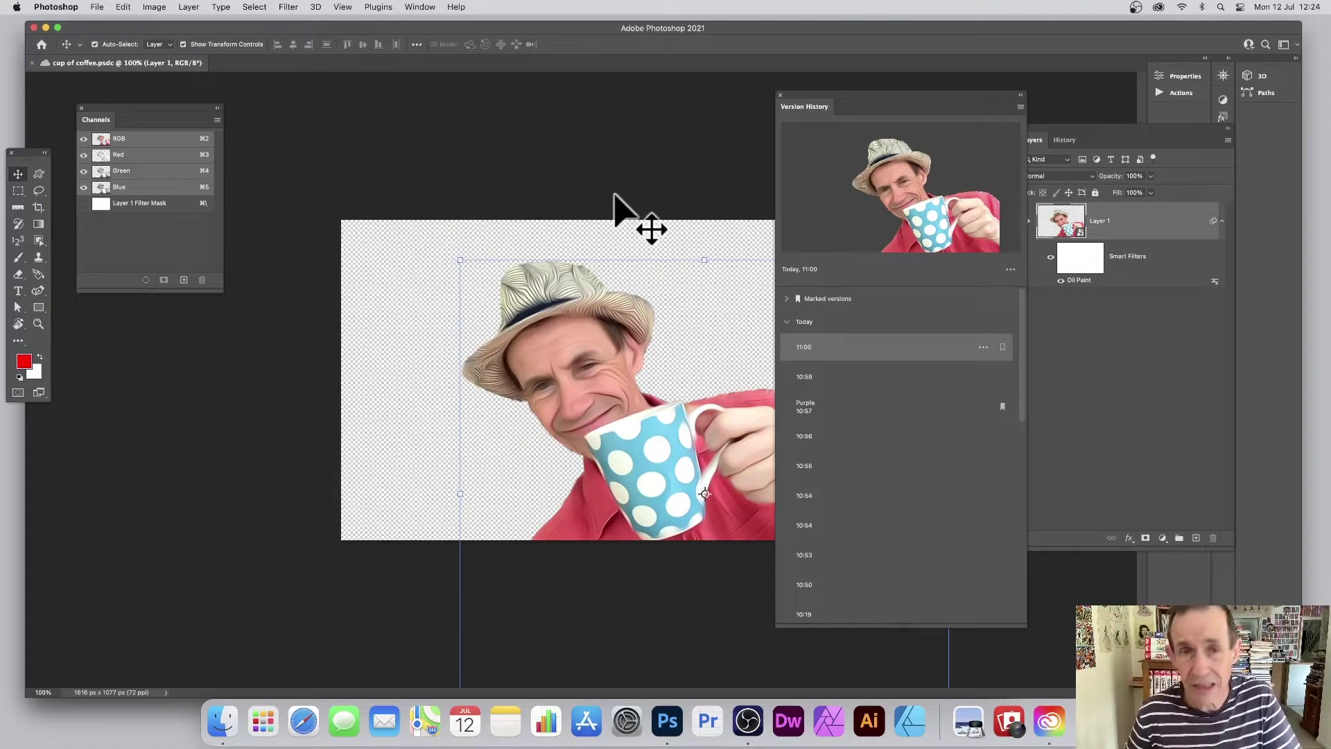
Start File > Save As, then dismiss the save-location prompt without saving.
left_click(97, 7)
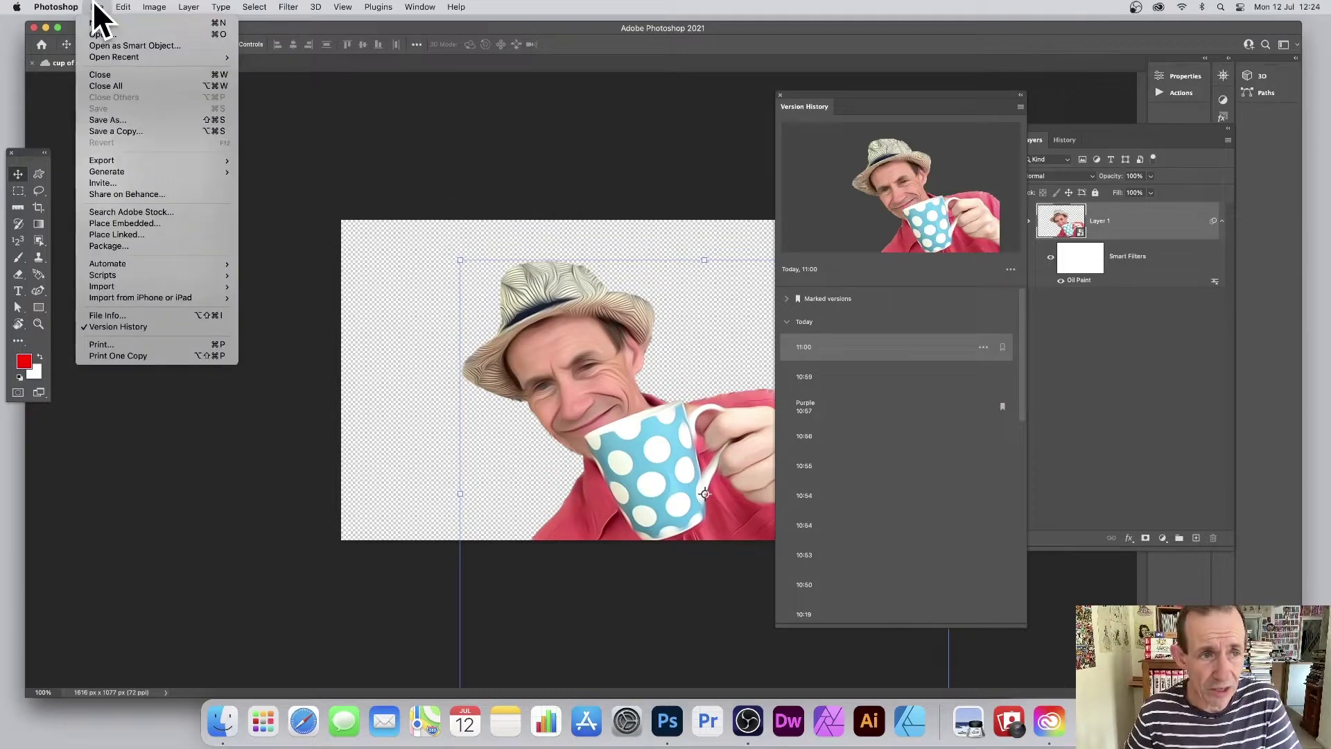
left_click(108, 120)
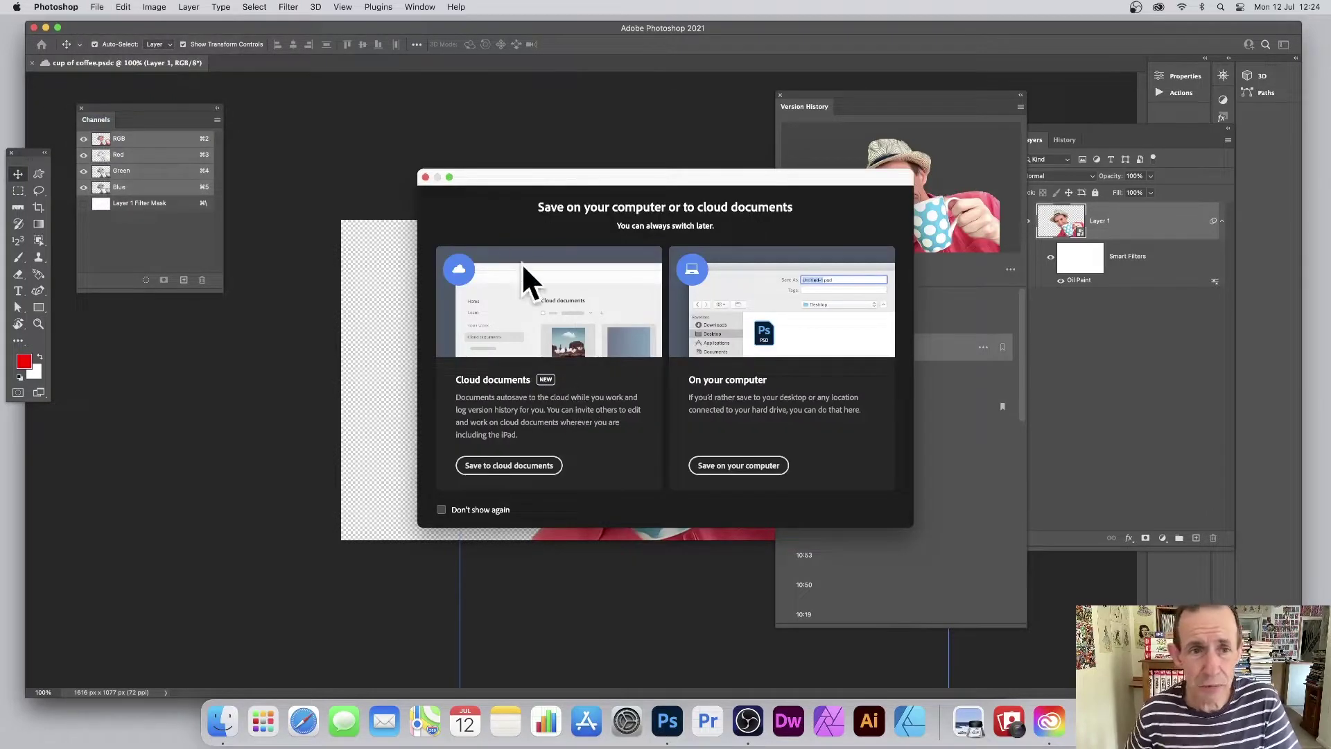
left_click(425, 177)
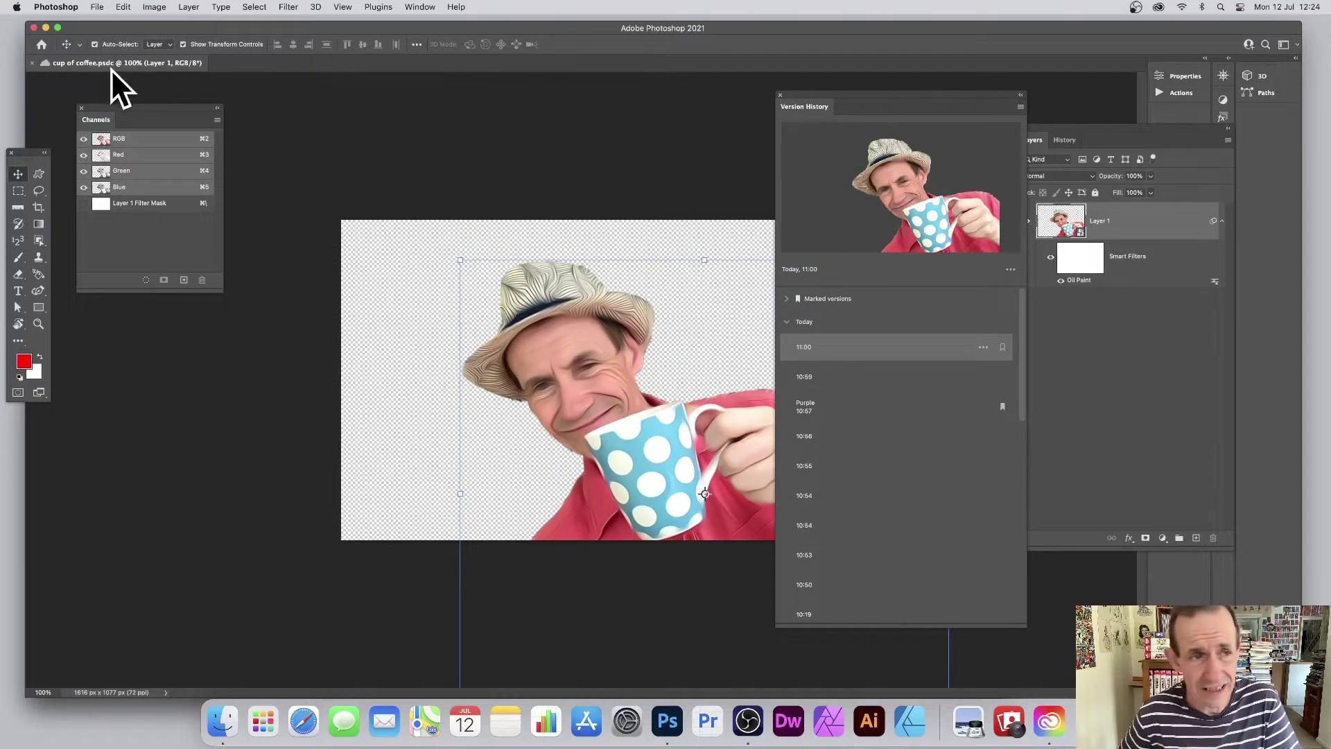
Expand Last Week in Version History and preview the unfiltered 11 July, 13:26 version.
left_click_drag(816, 111, 822, 102)
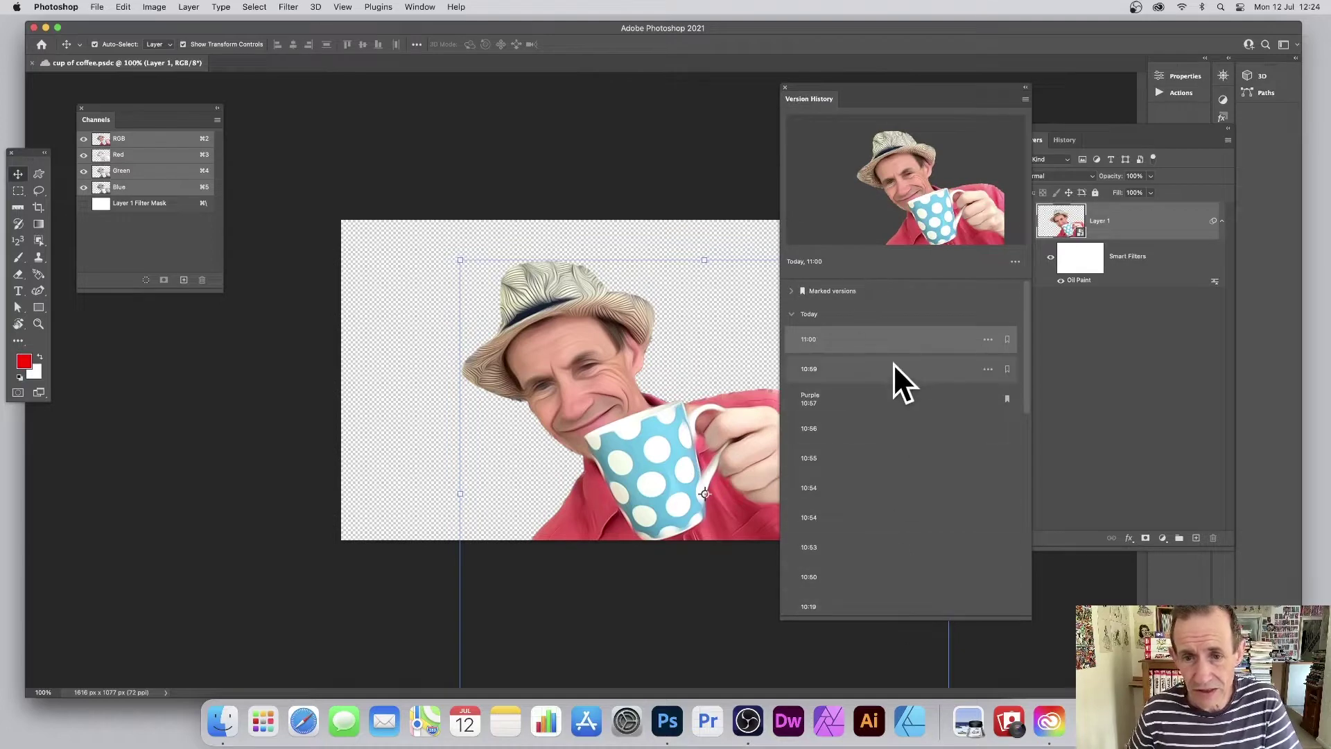
scroll(893, 360, "down", 15)
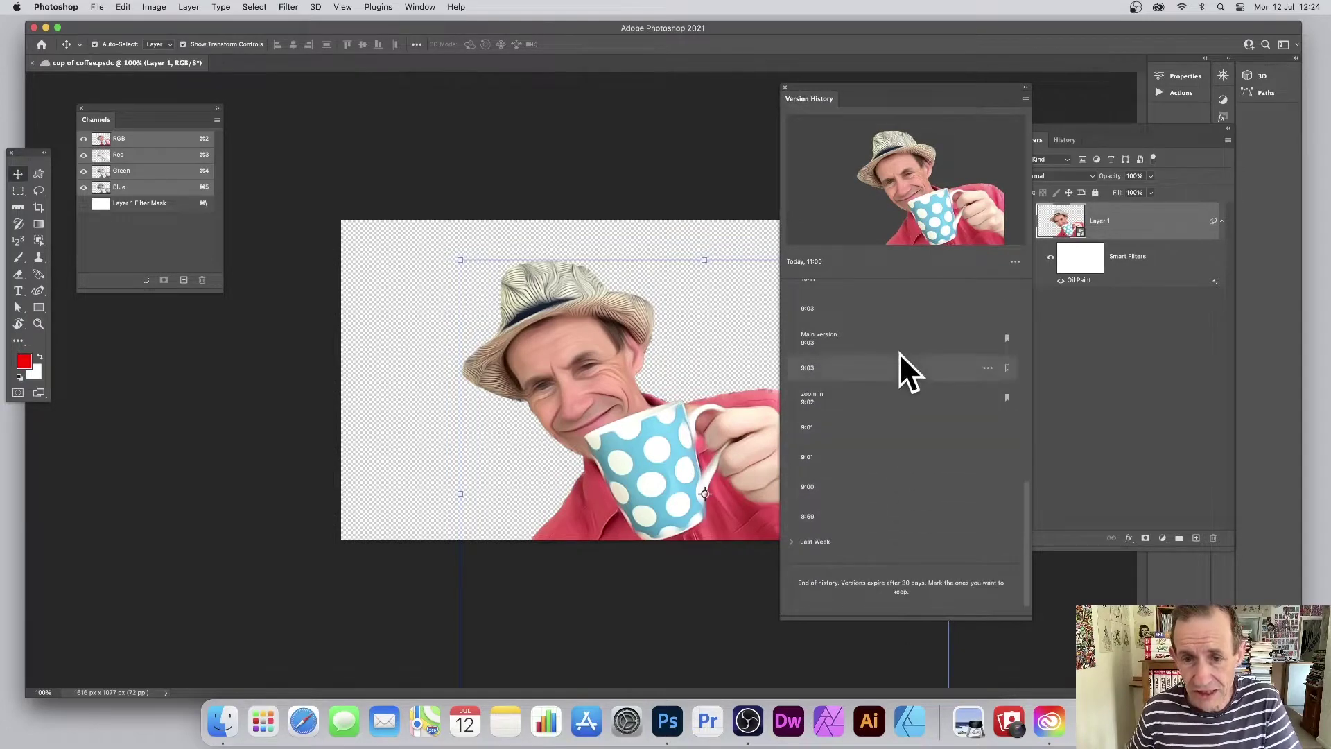
scroll(899, 361, "up", 1)
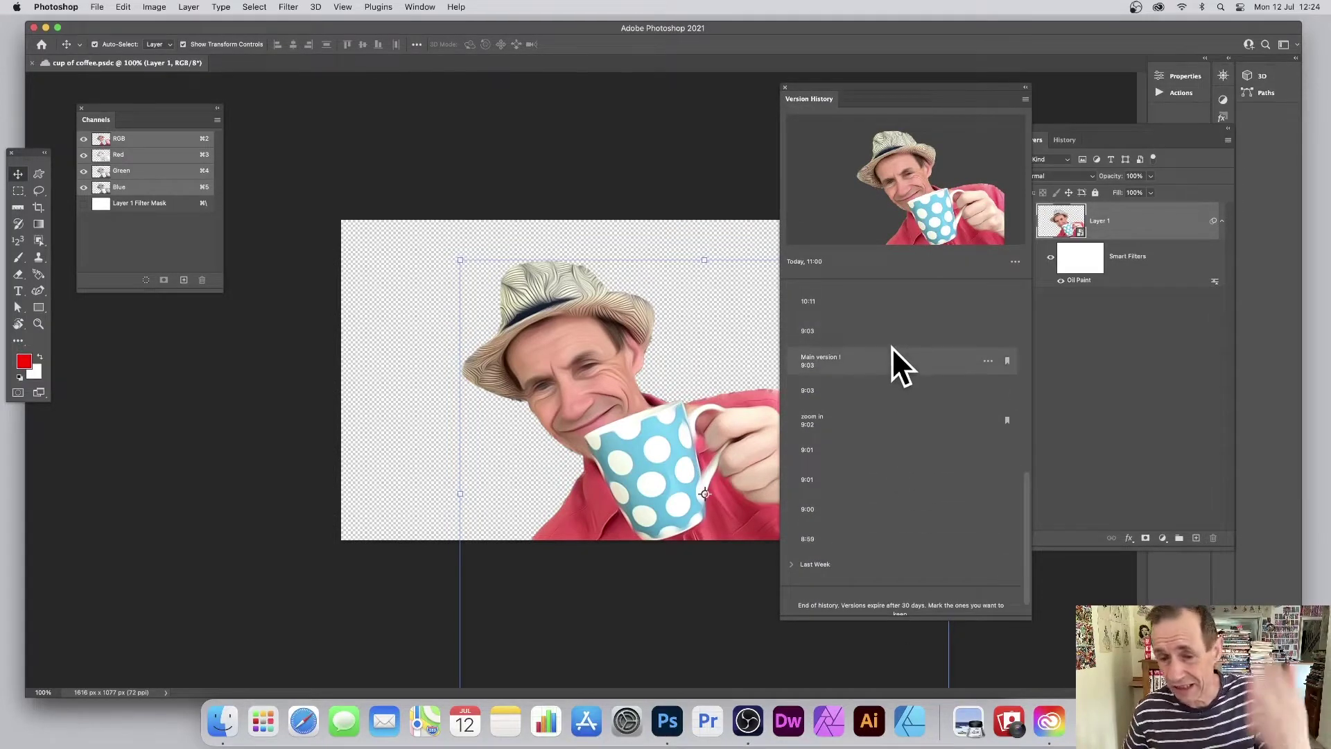
scroll(884, 389, "up", 11)
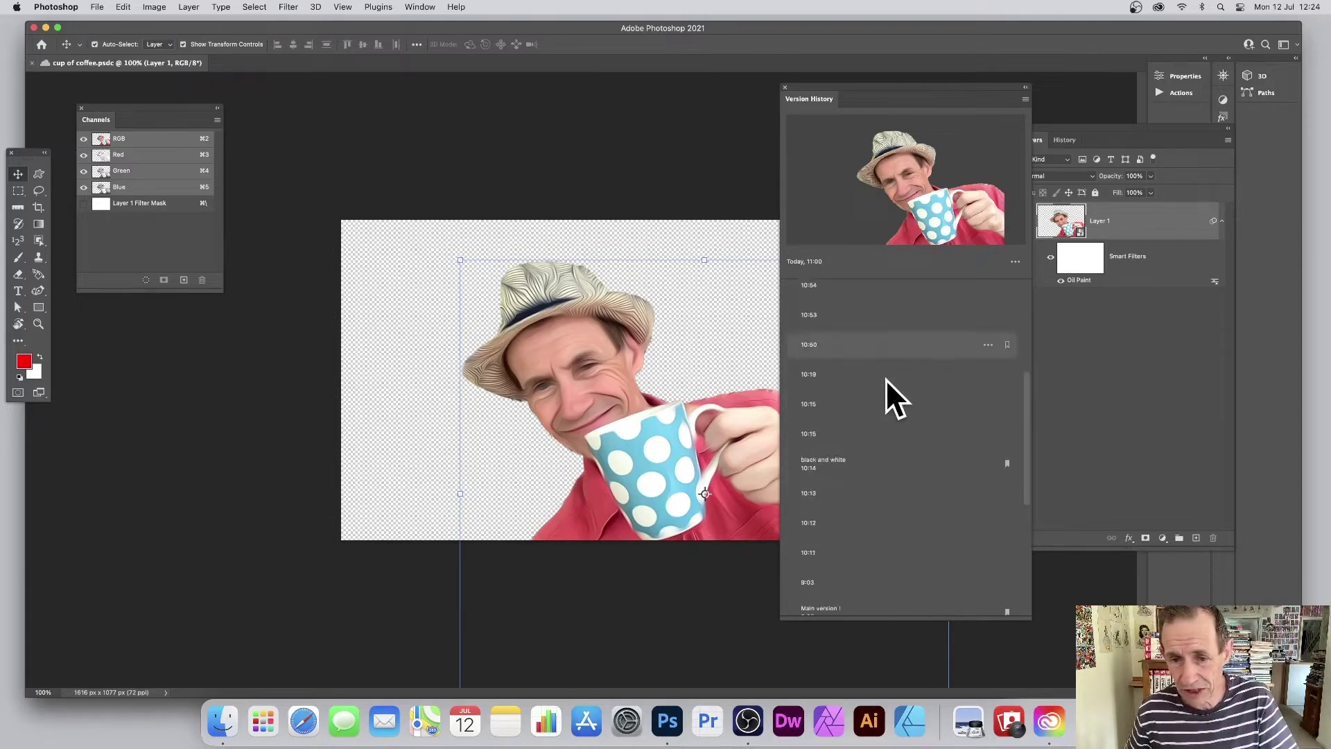
scroll(885, 378, "down", 12)
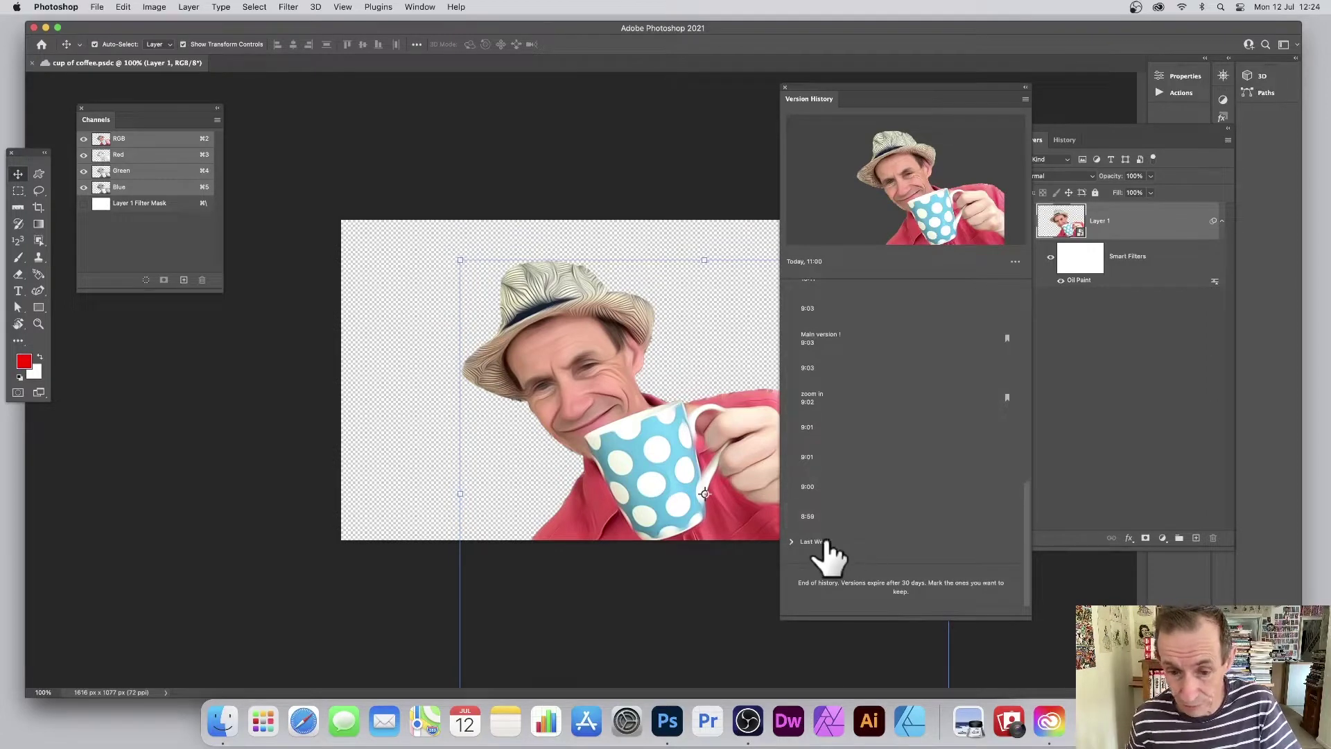
left_click(792, 542)
scroll(881, 517, "down", 3)
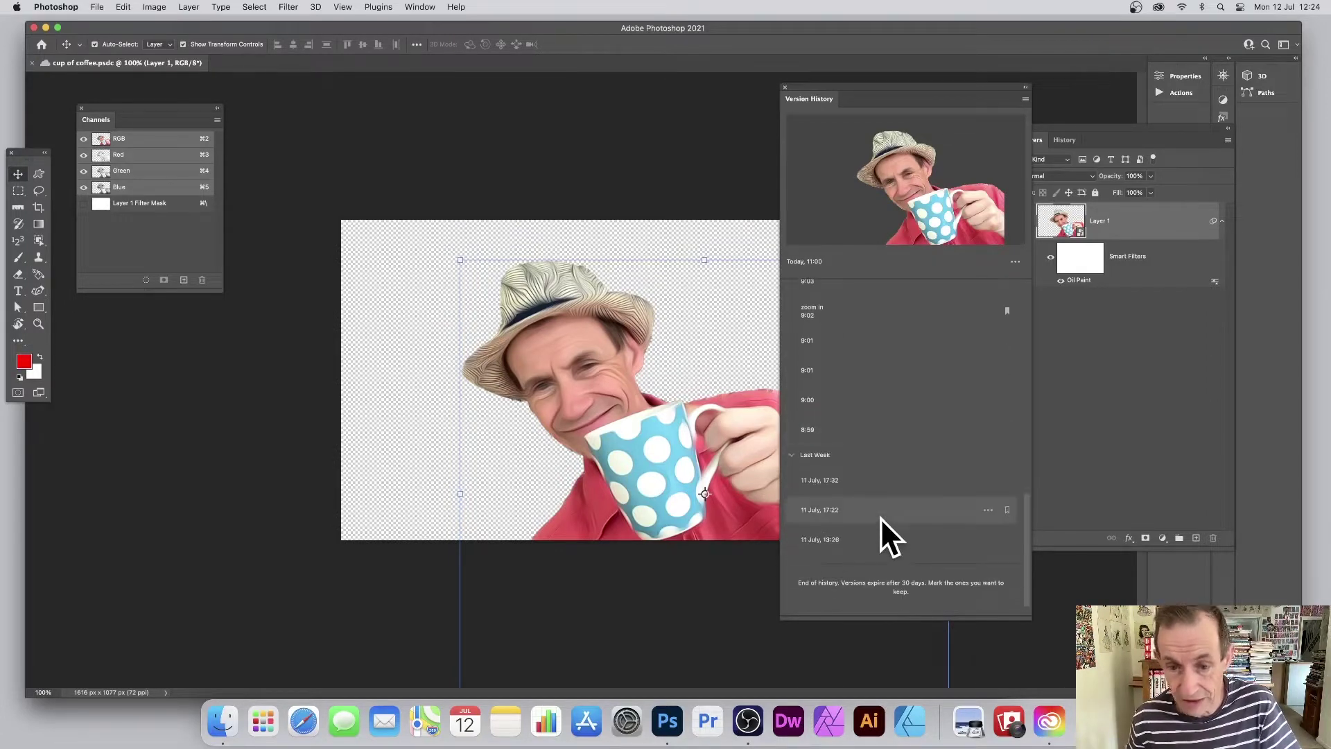
left_click(825, 541)
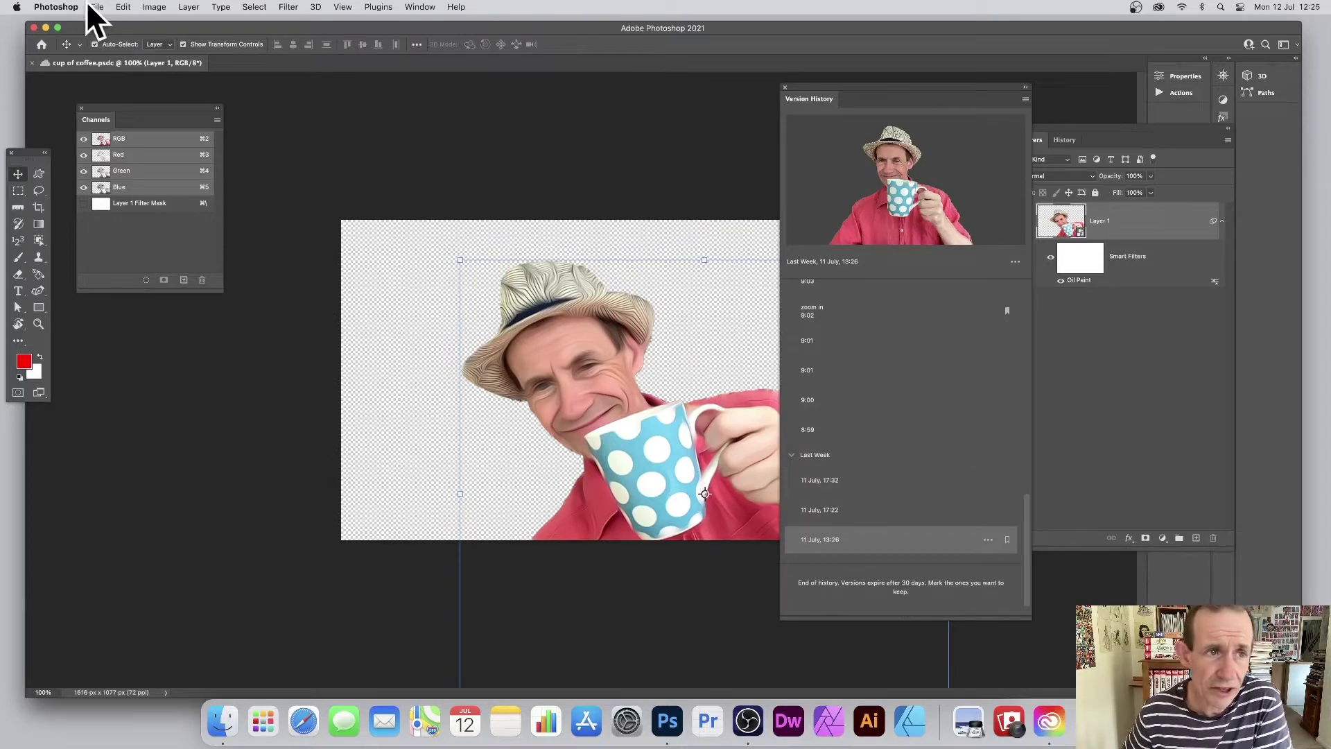
Apply a Hue/Saturation adjustment at Hue +52, turning the face green and mug purple.
left_click(189, 7)
mouse_move(154, 9)
mouse_move(166, 41)
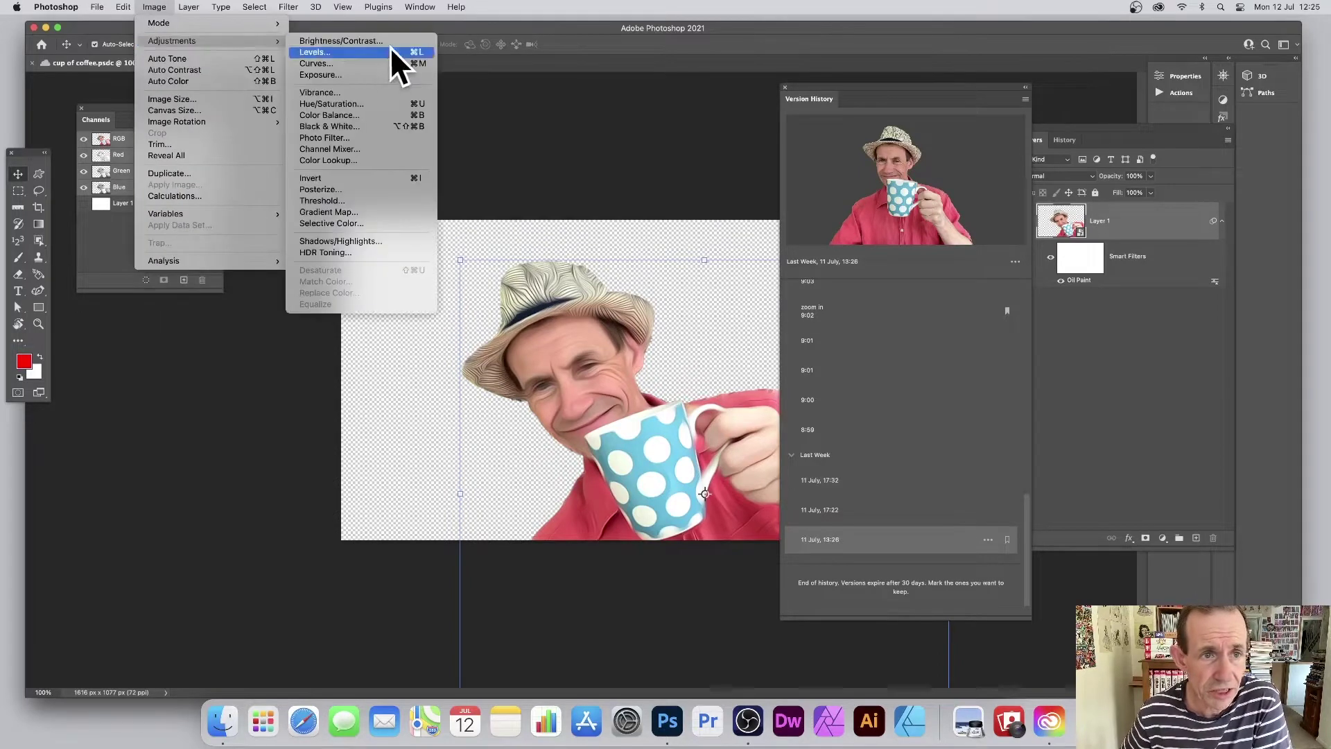
left_click(342, 102)
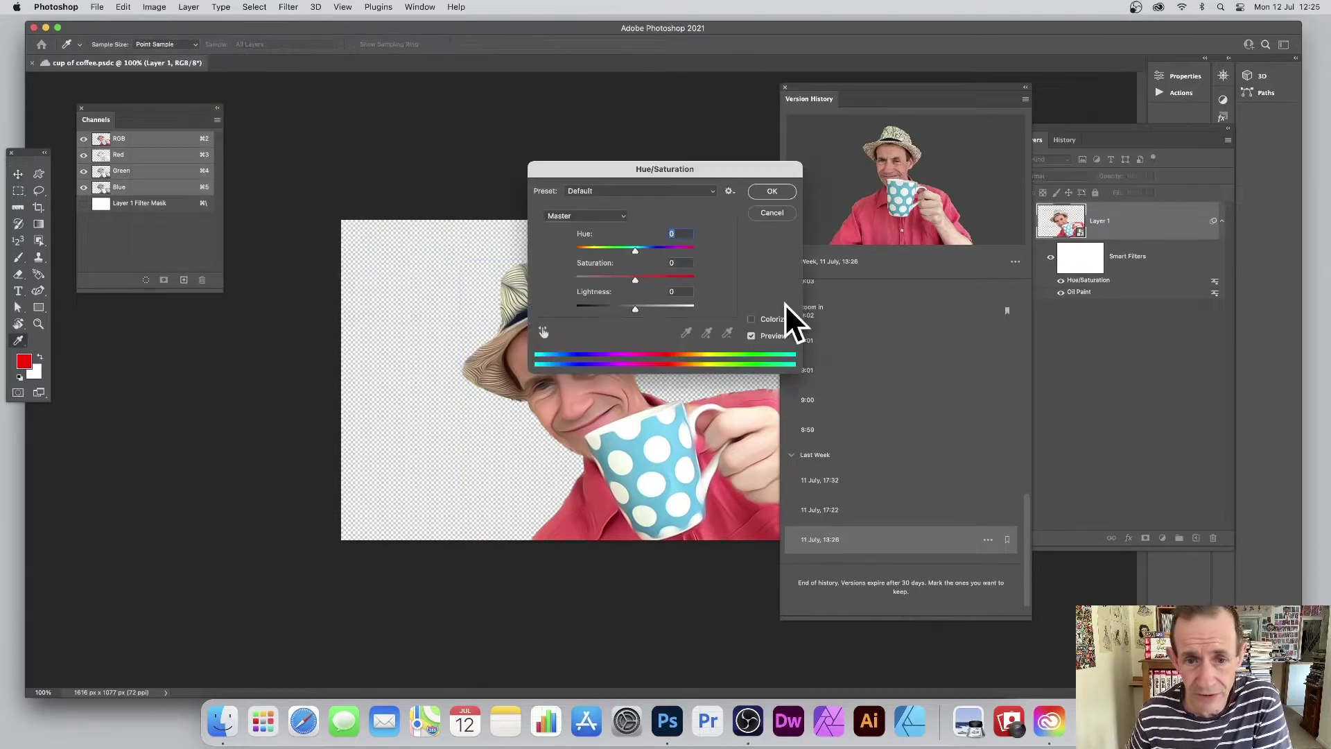
left_click_drag(646, 247, 664, 249)
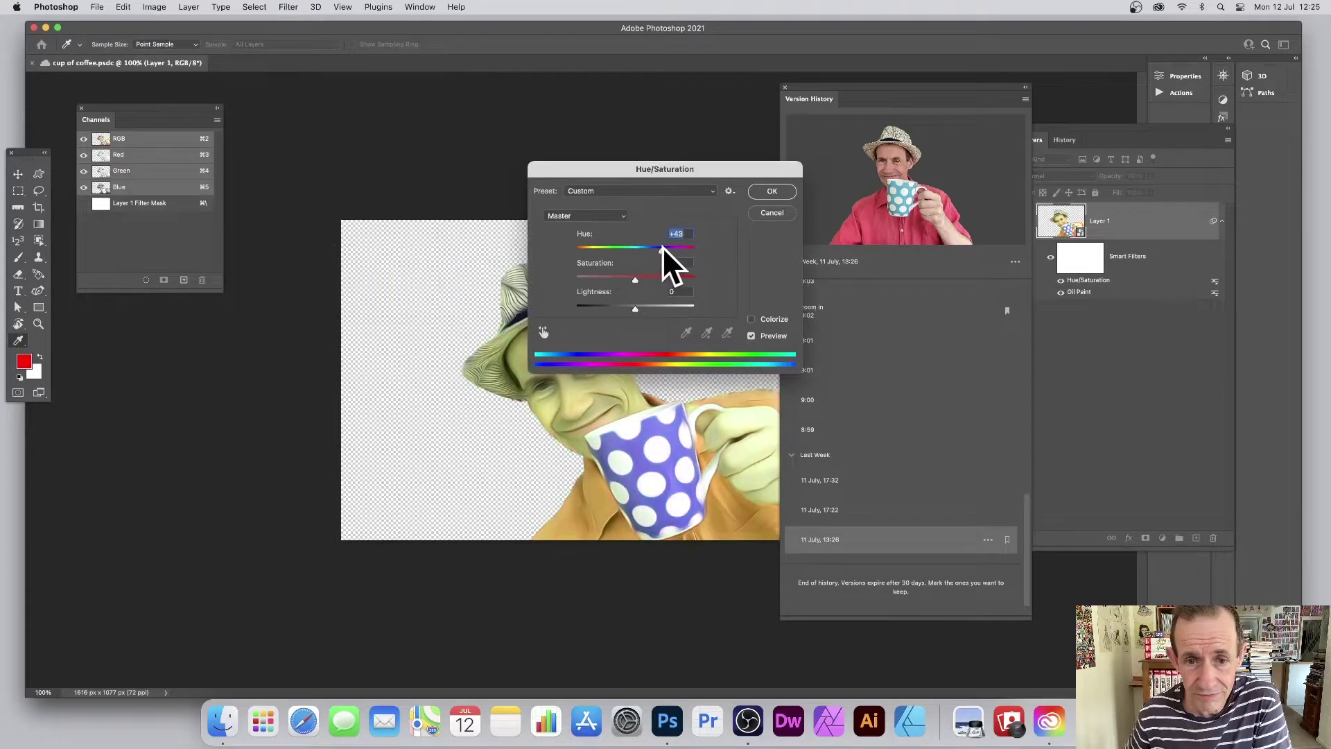
left_click(769, 193)
key("v")
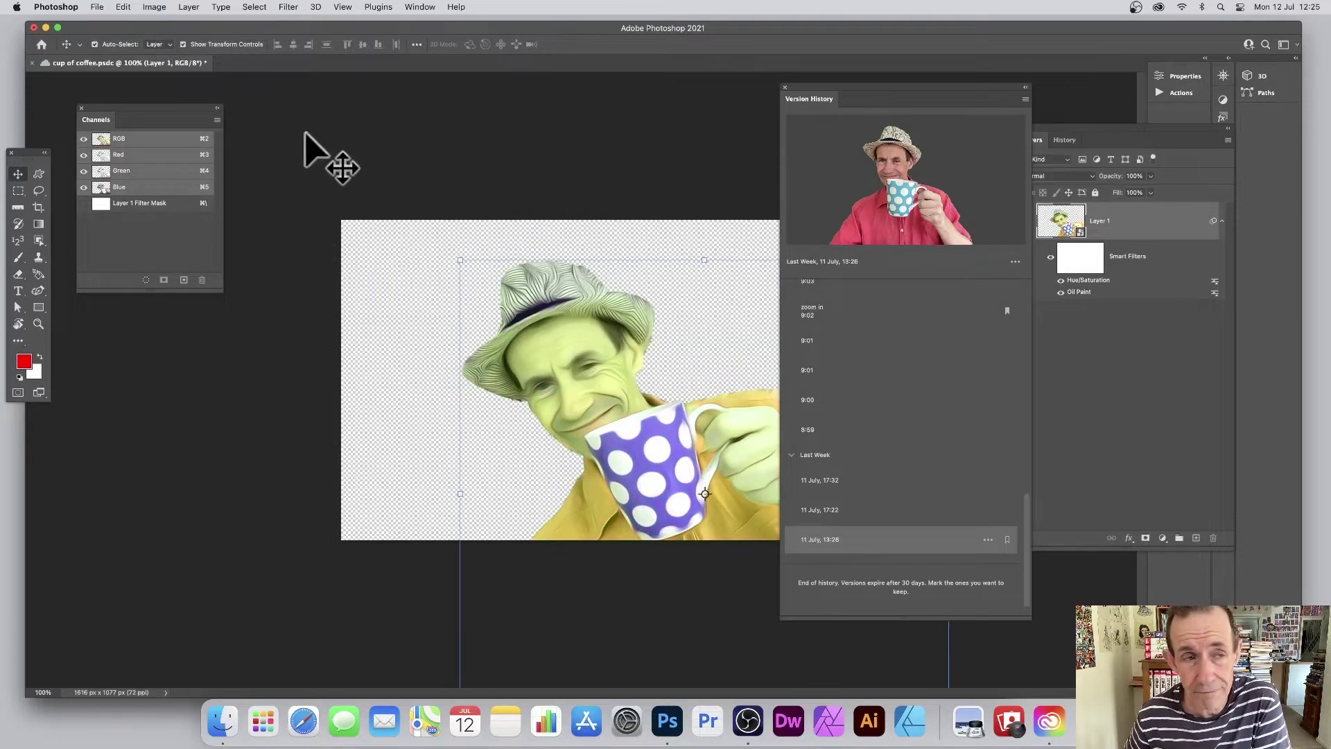
Close cup of coffee.psdc and reopen it from Open Recent.
left_click(97, 8)
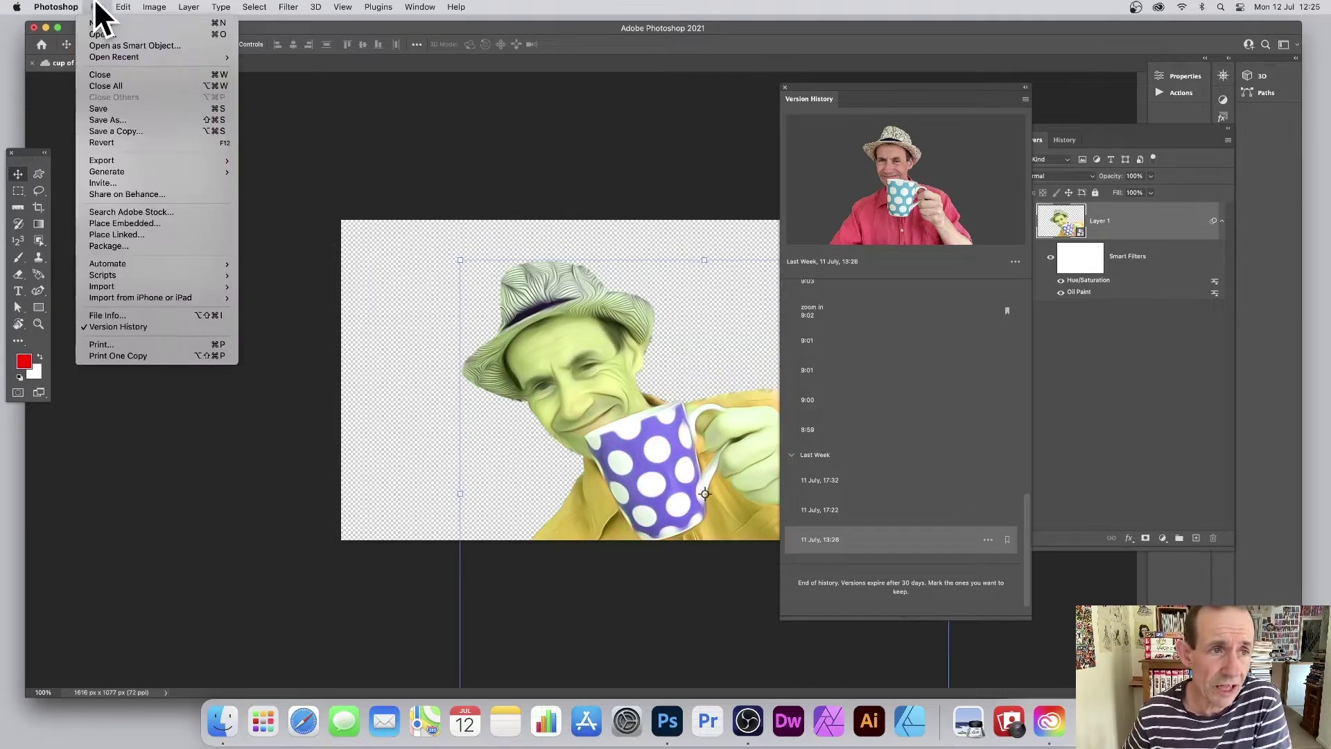
left_click(107, 74)
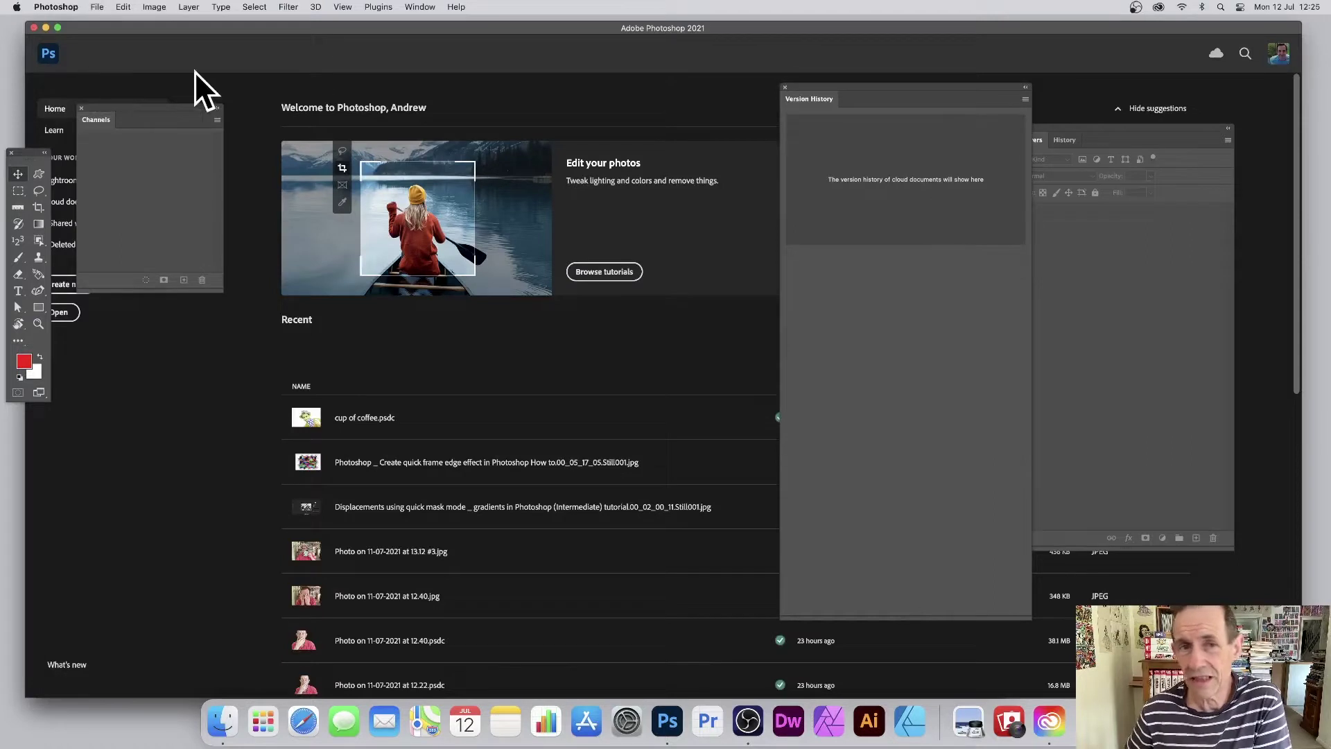
left_click(97, 8)
mouse_move(106, 57)
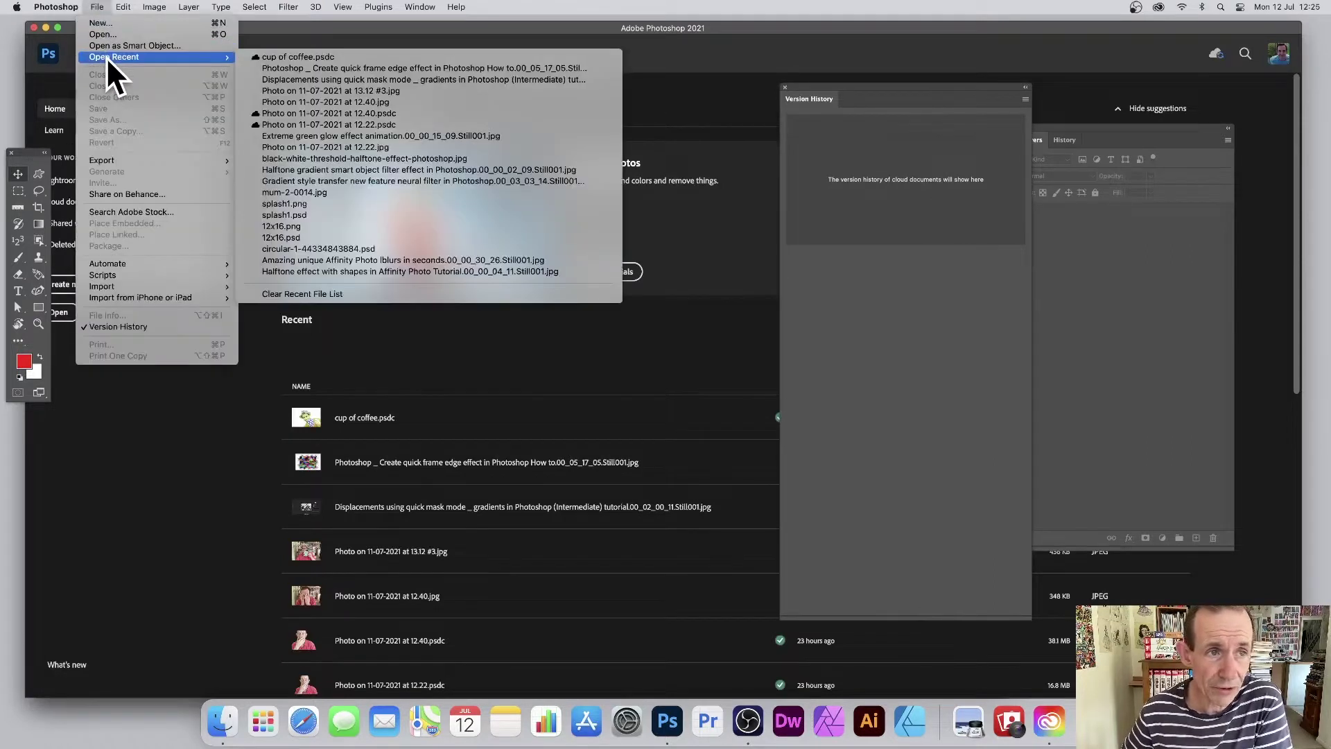
left_click(330, 58)
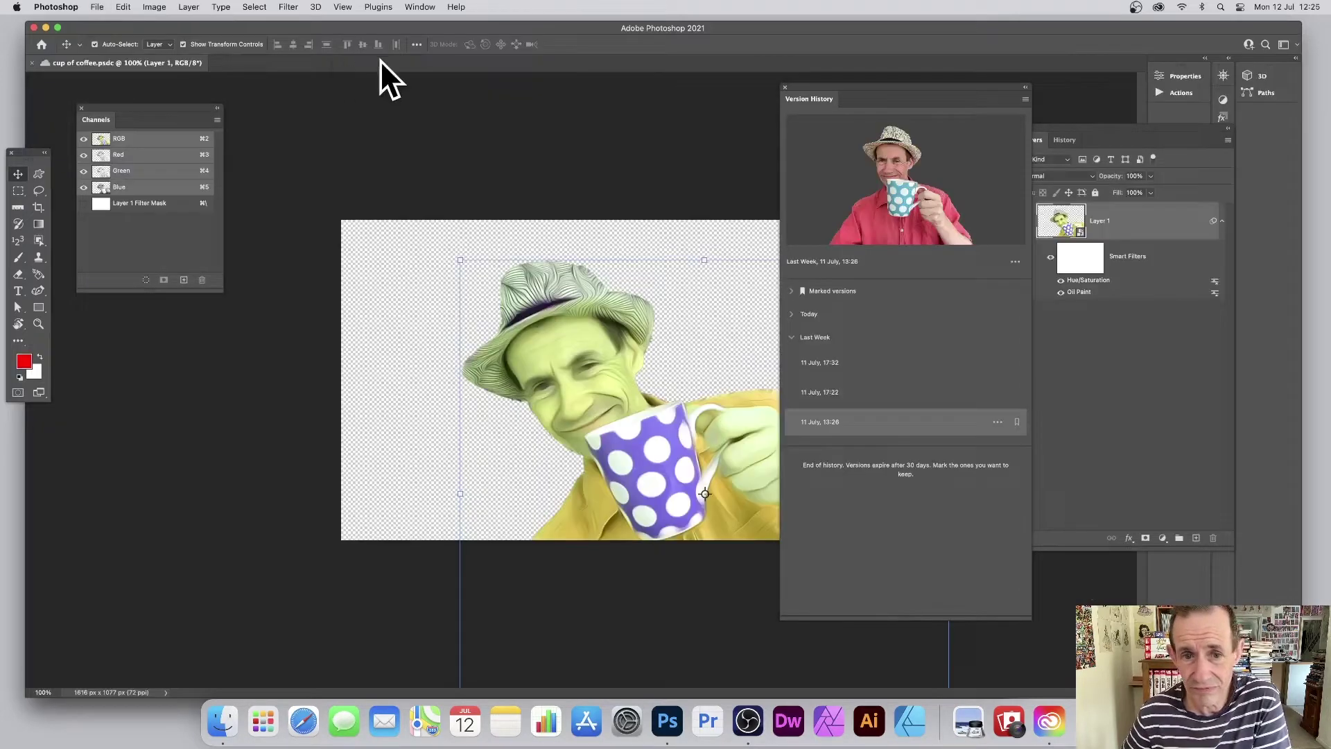
Under Today, preview the 12:25 and 11:00 versions, then revert to the 11:00 version.
left_click(791, 314)
left_click(808, 340)
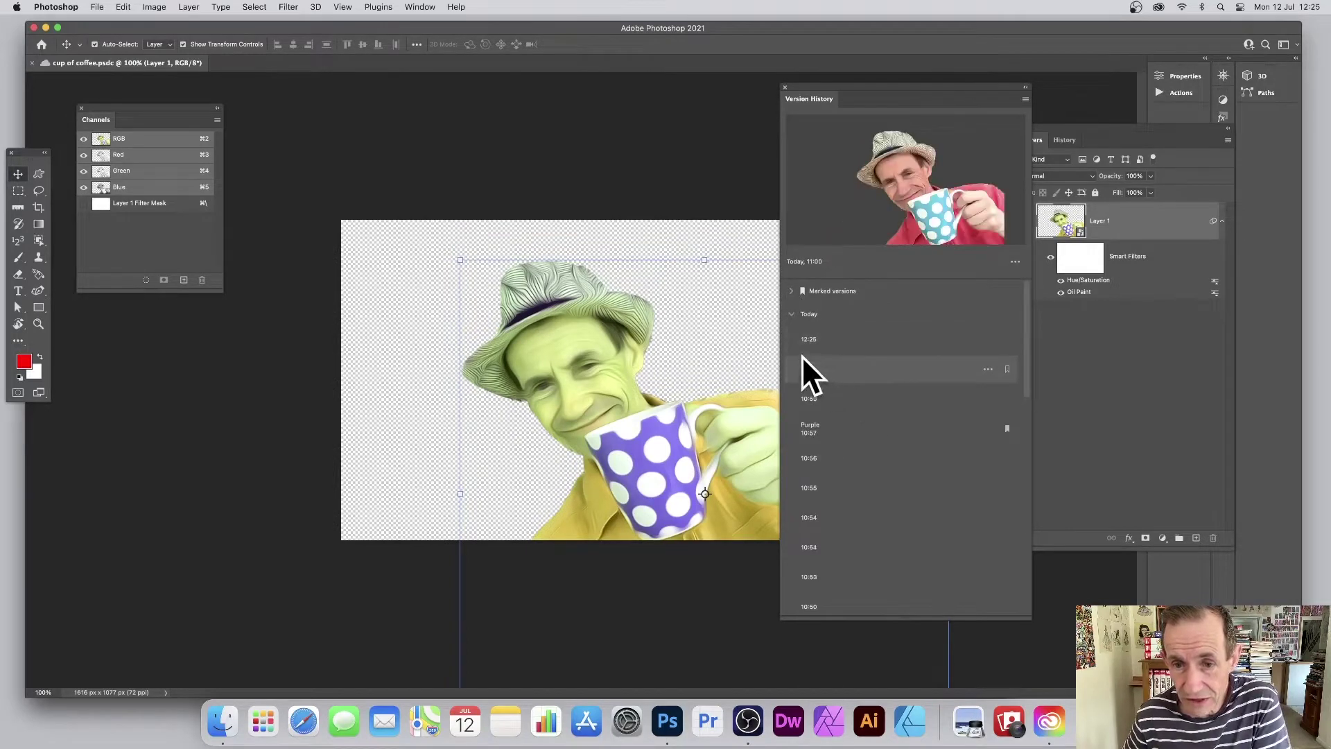
left_click(808, 340)
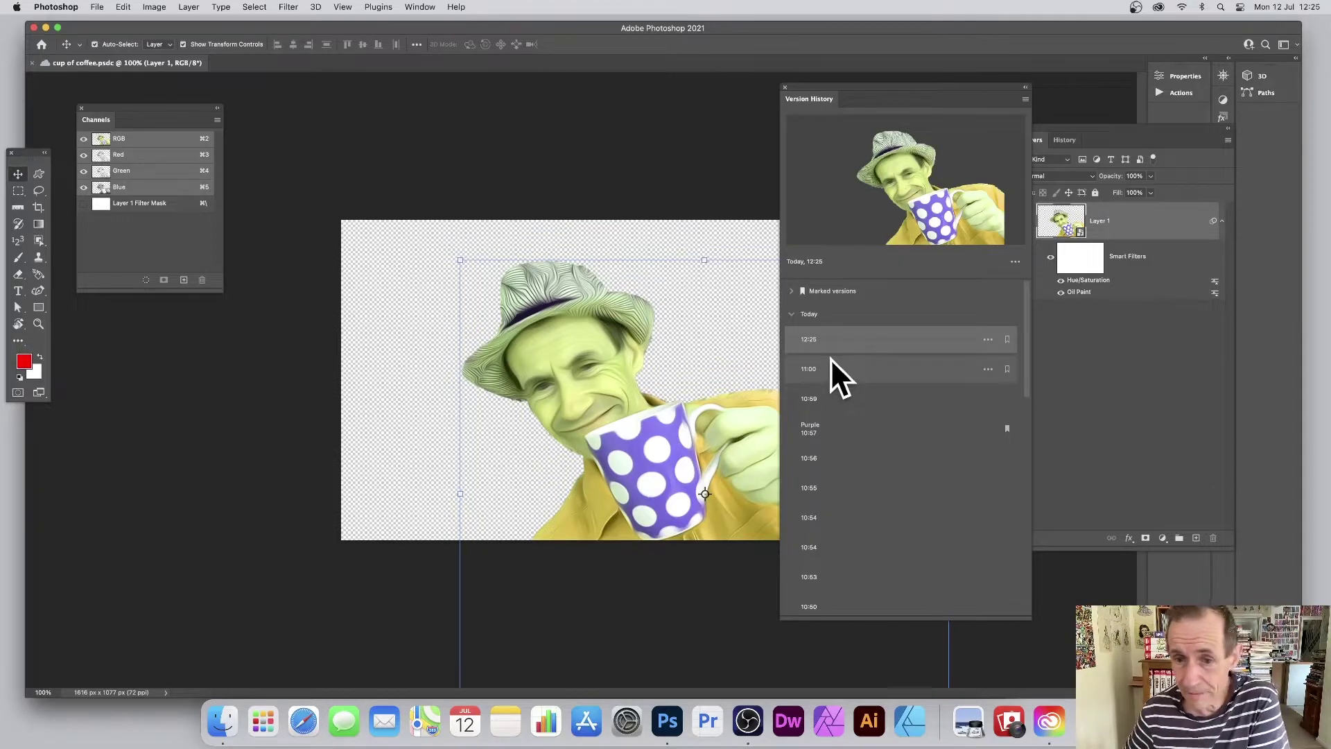
left_click(815, 368)
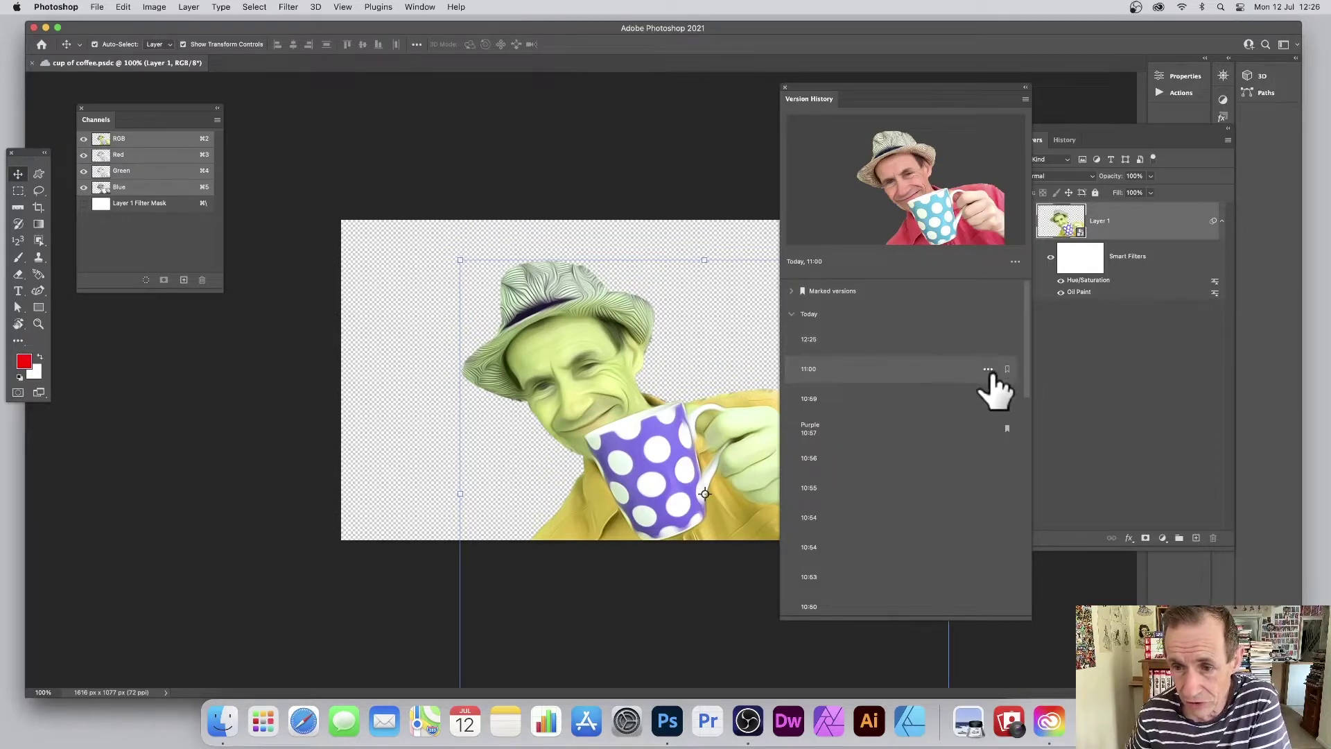
left_click(988, 370)
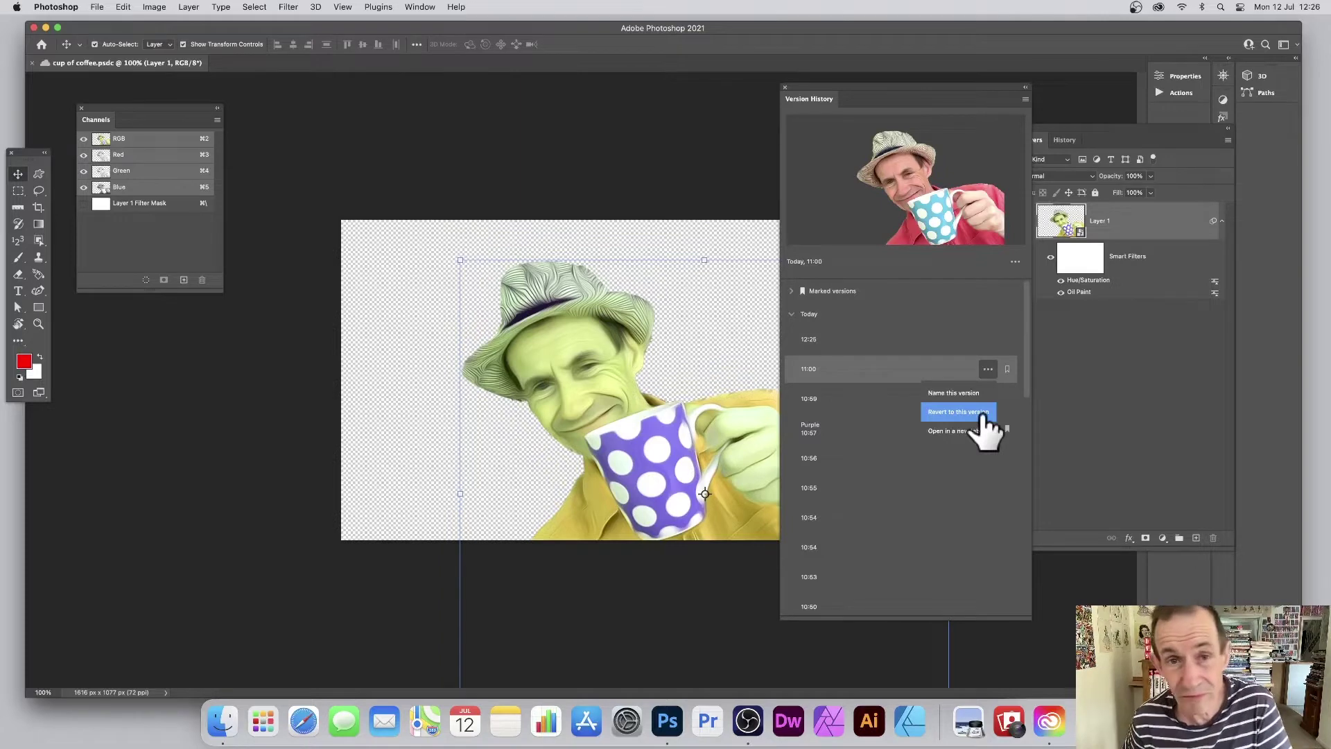
left_click(985, 417)
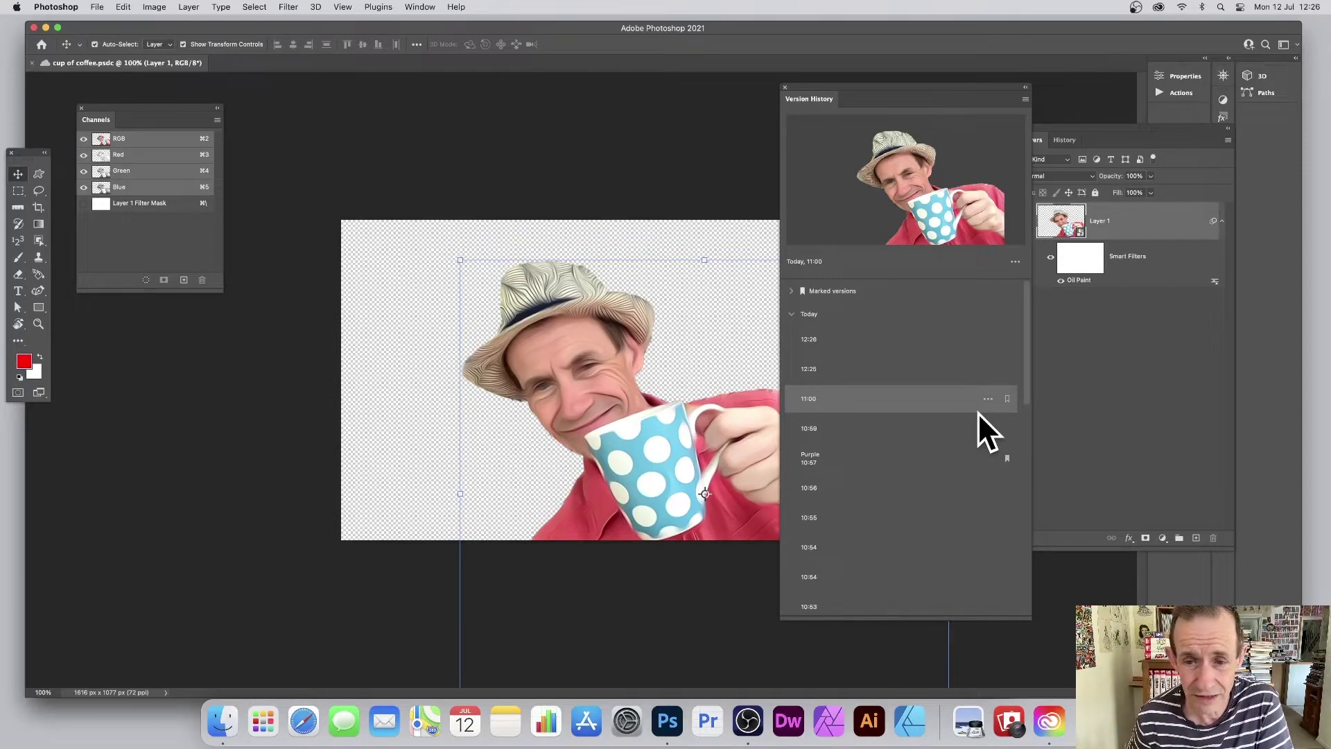
Step through the 12:25, 11:00, 10:59, Purple, 10:56 and 10:55 version previews.
left_click(831, 370)
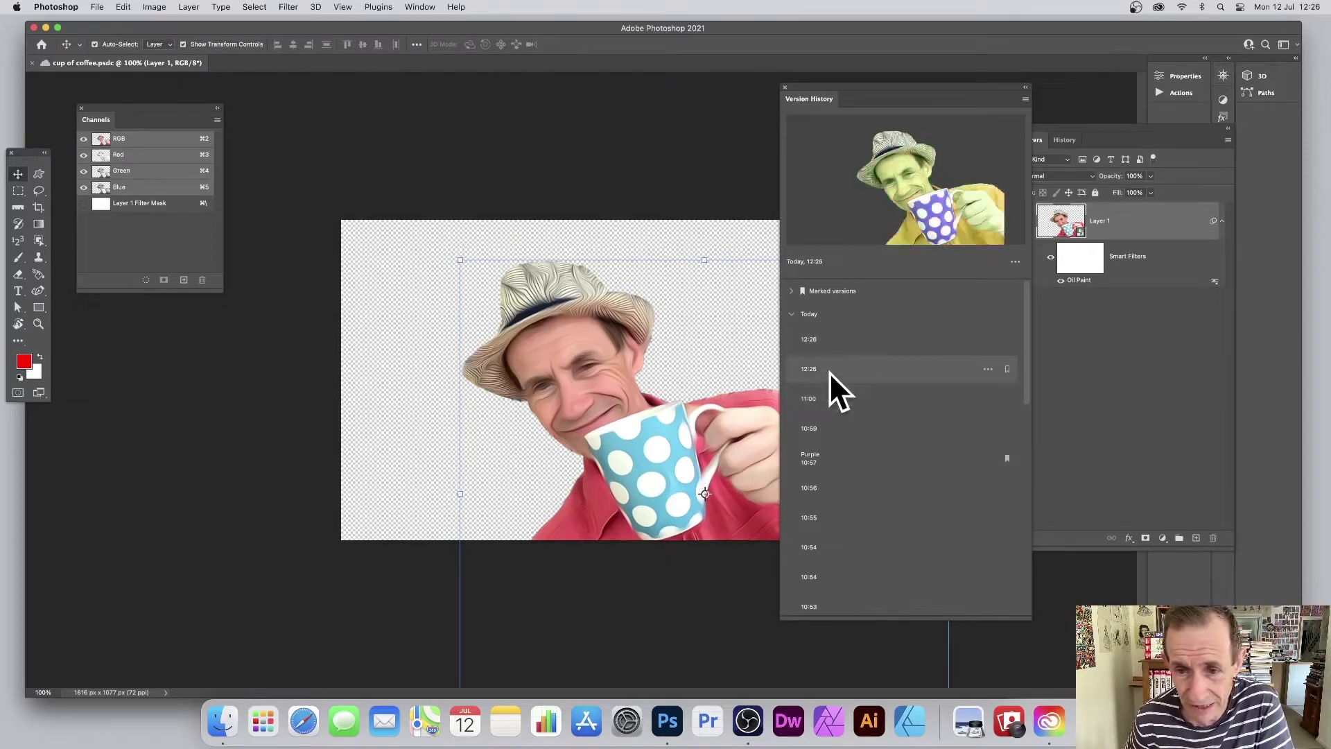
left_click(830, 398)
left_click(842, 425)
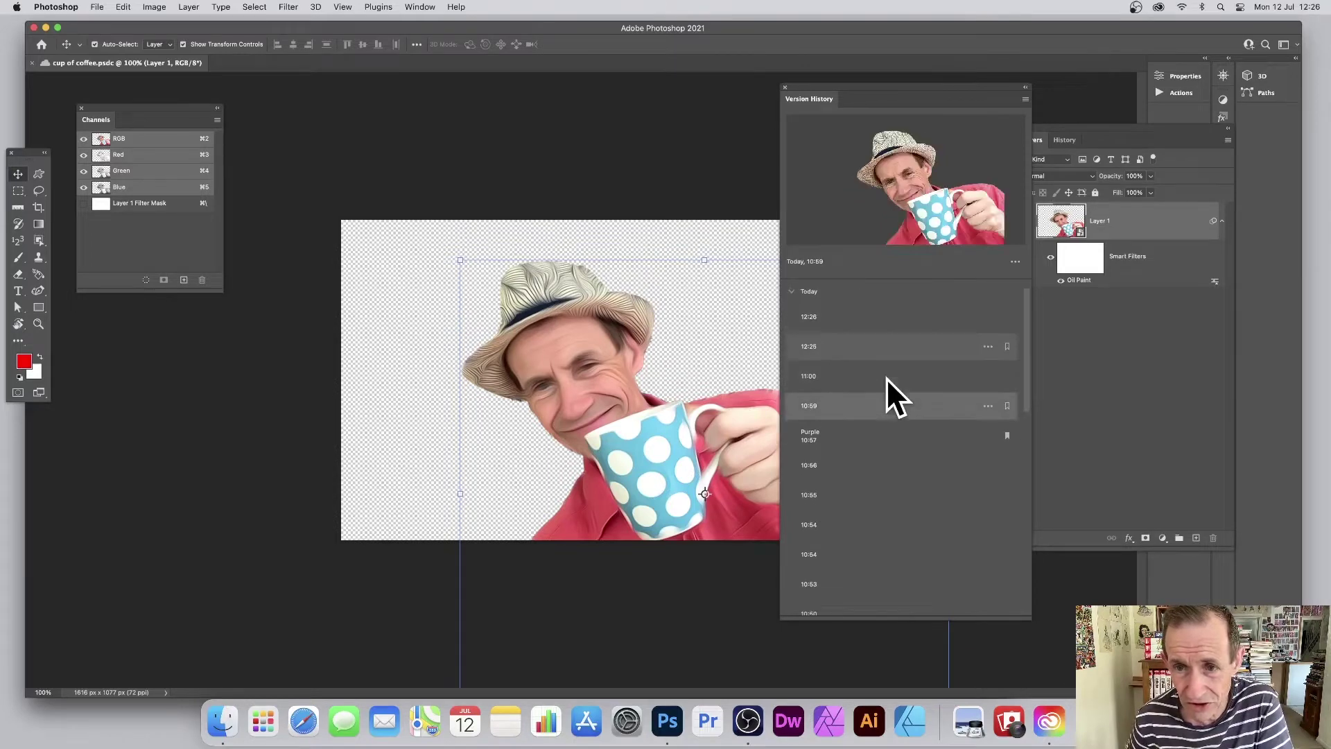
scroll(842, 389, "down", 2)
left_click(832, 394)
left_click(832, 420)
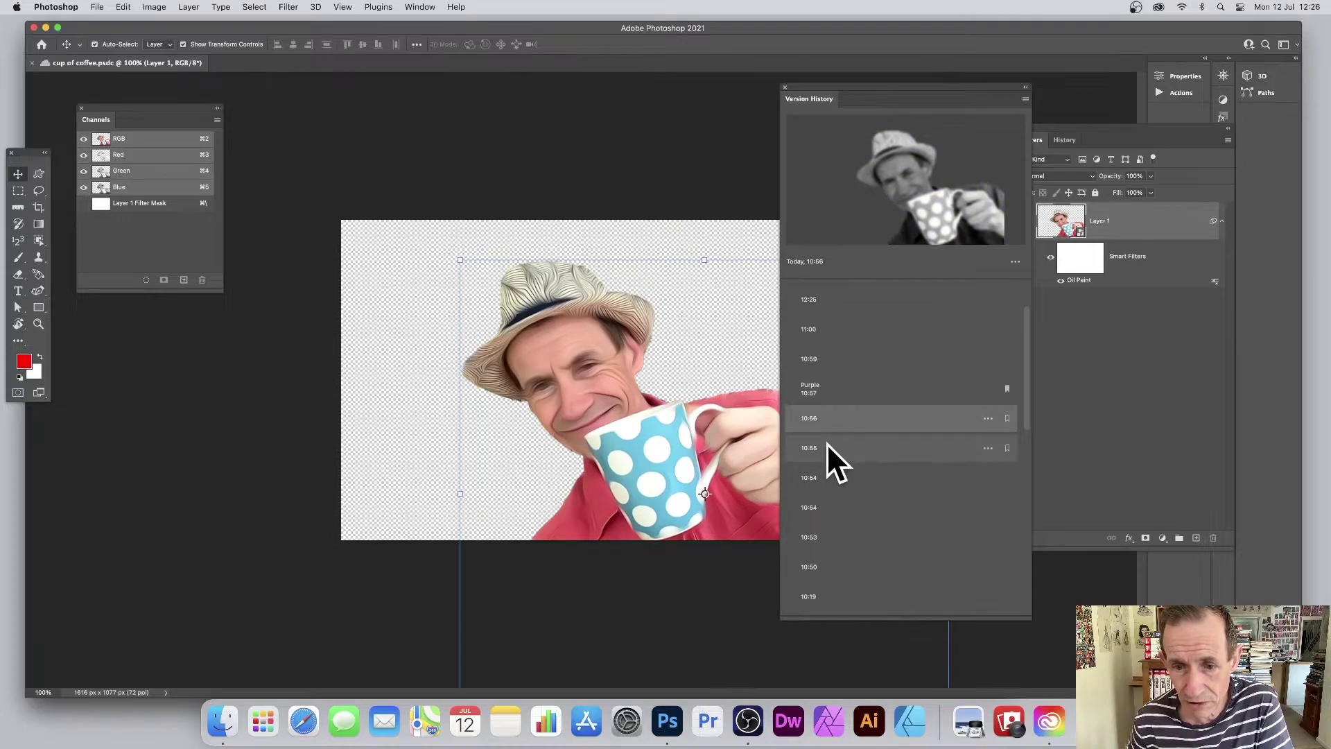
left_click(828, 444)
scroll(839, 457, "down", 4)
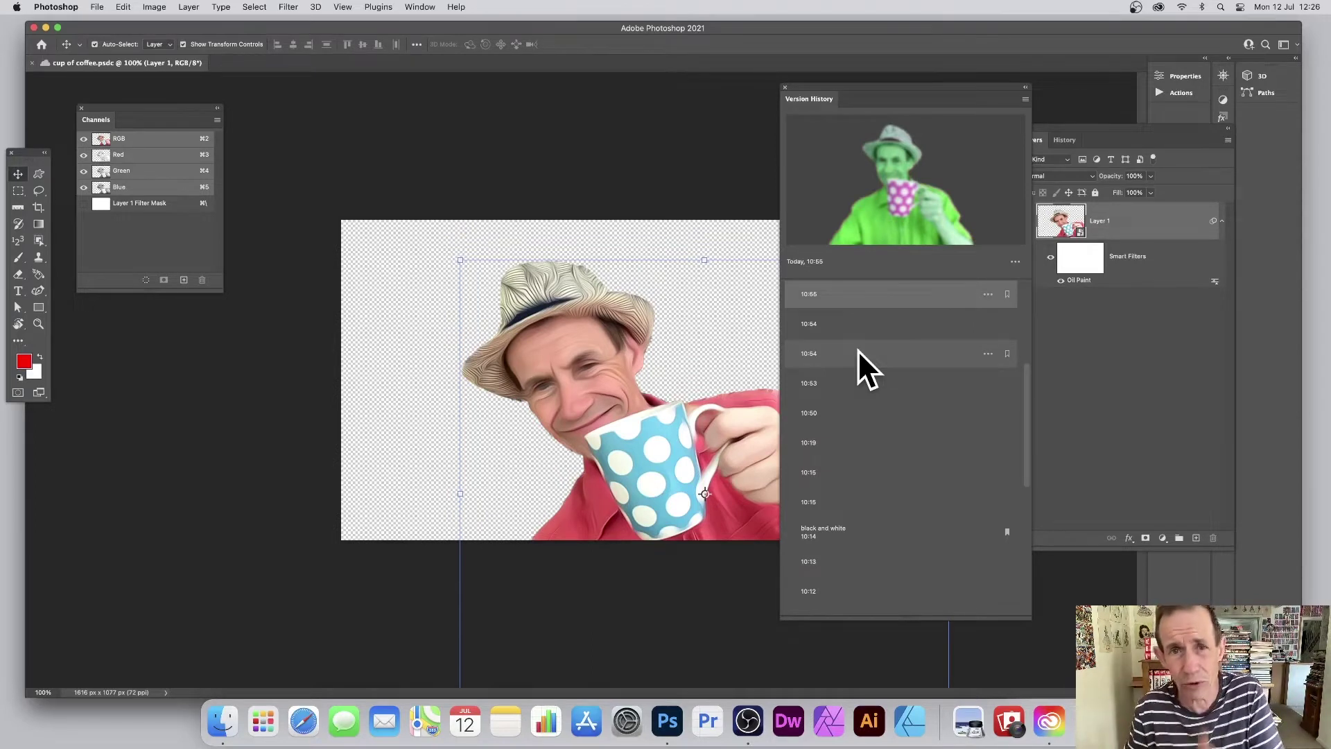
Preview the 10:53 and 10:50 versions, then revert to the 10:50 version.
left_click(821, 379)
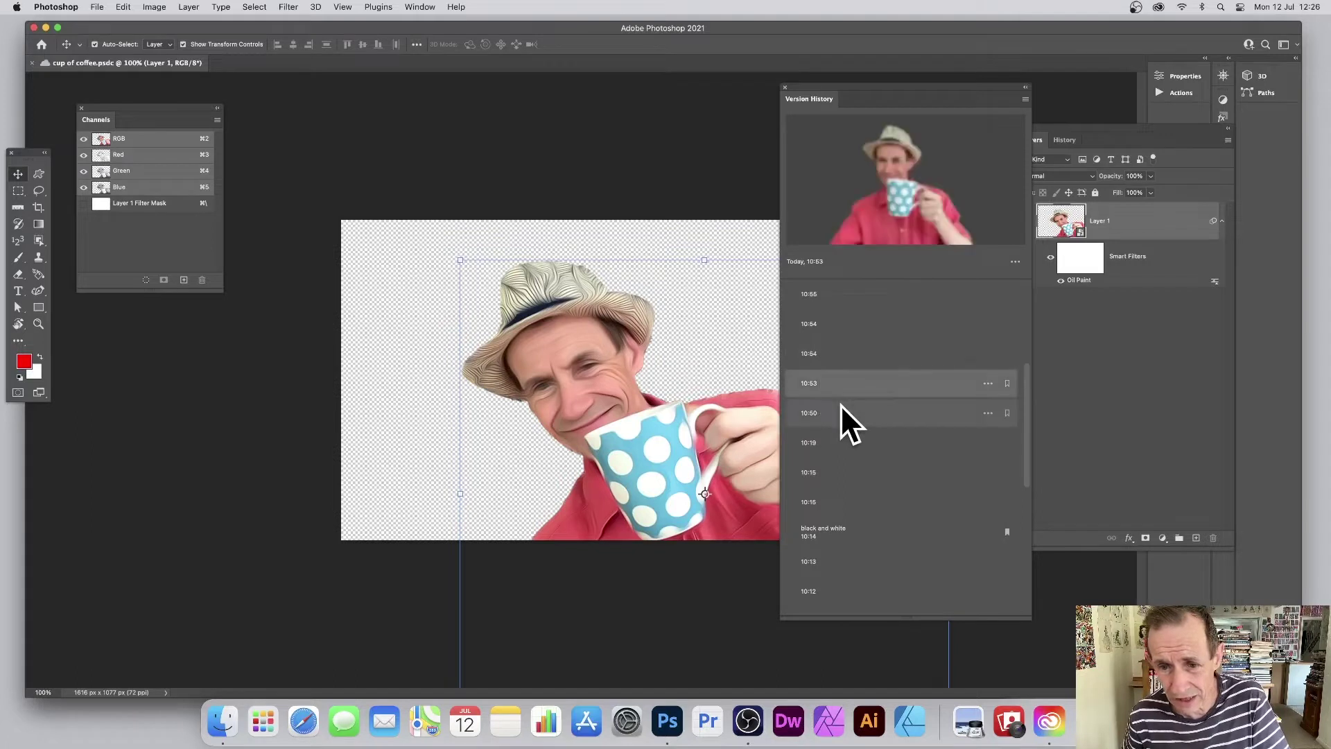
left_click(842, 405)
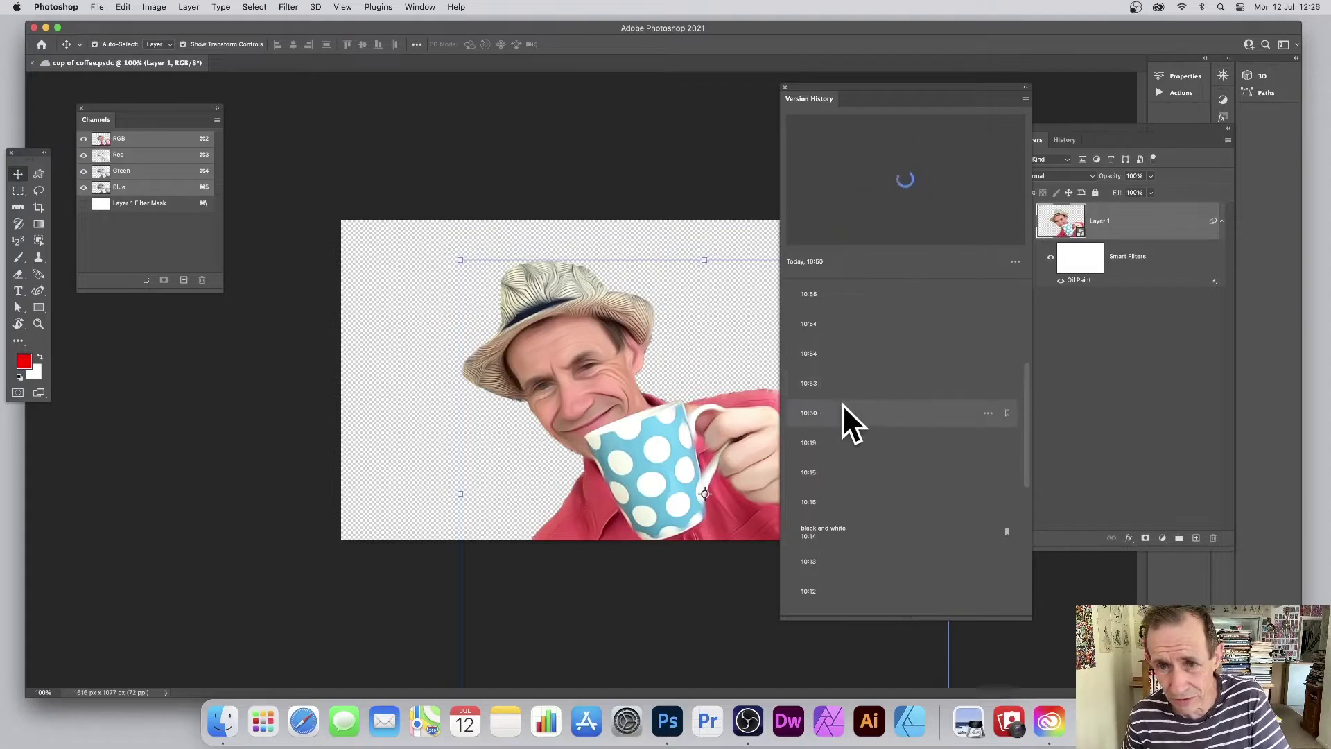
left_click(988, 413)
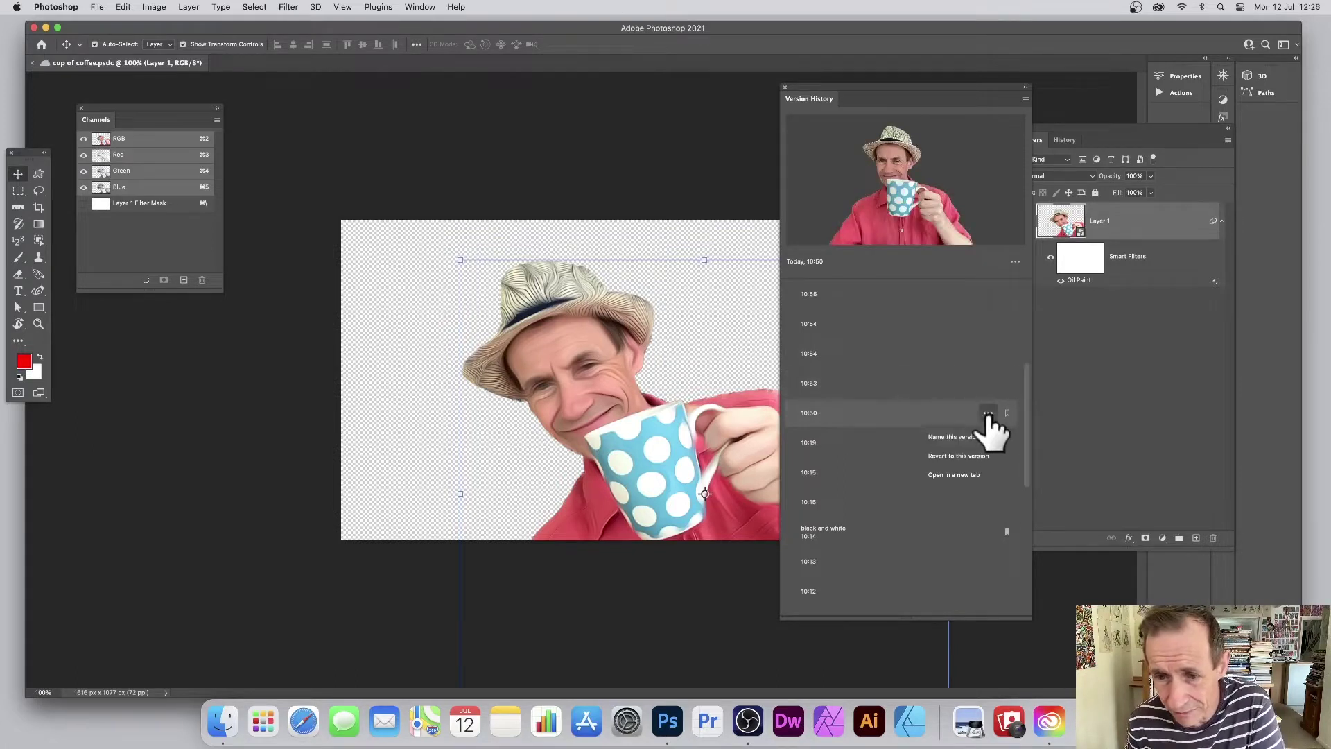
left_click(948, 457)
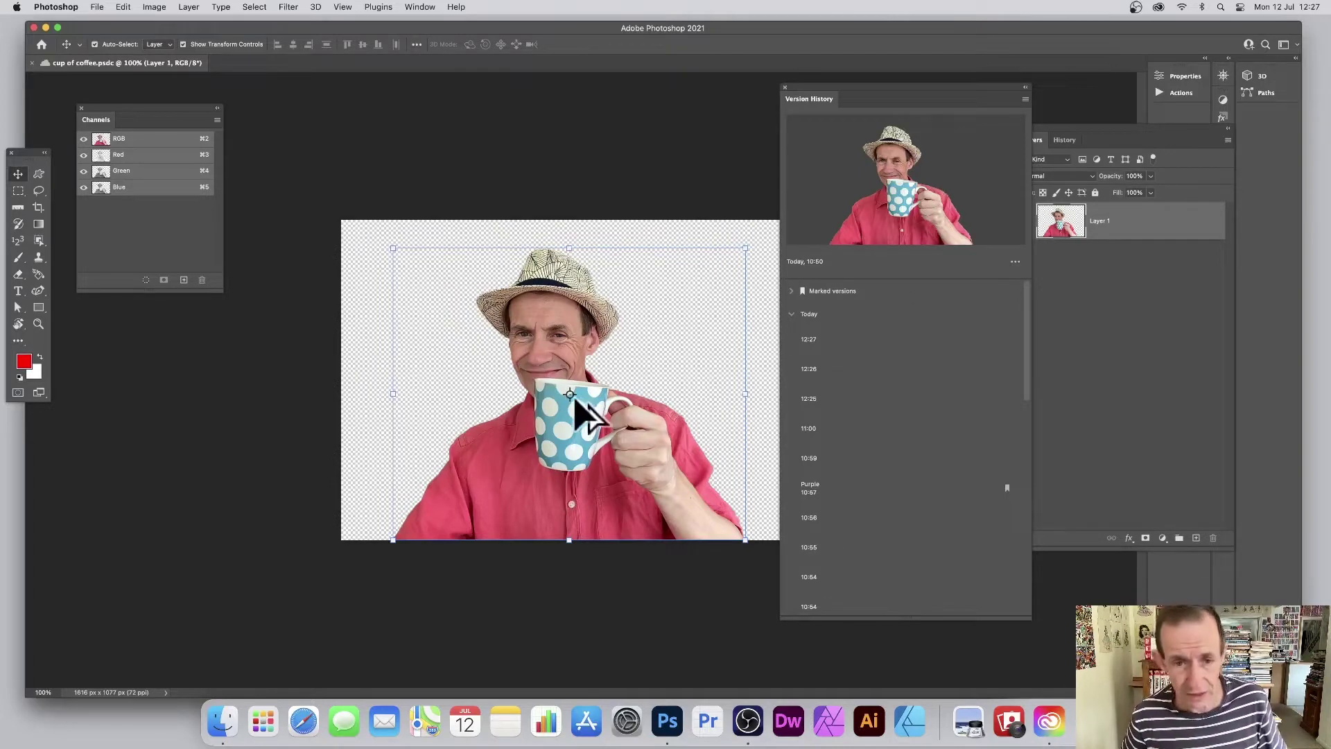
Alt-drag the man holding the spotted mug to create an offset duplicate.
left_click_drag(677, 469, 725, 499)
Add a Drop Shadow layer style to the right-hand copy with default settings.
left_click(159, 7)
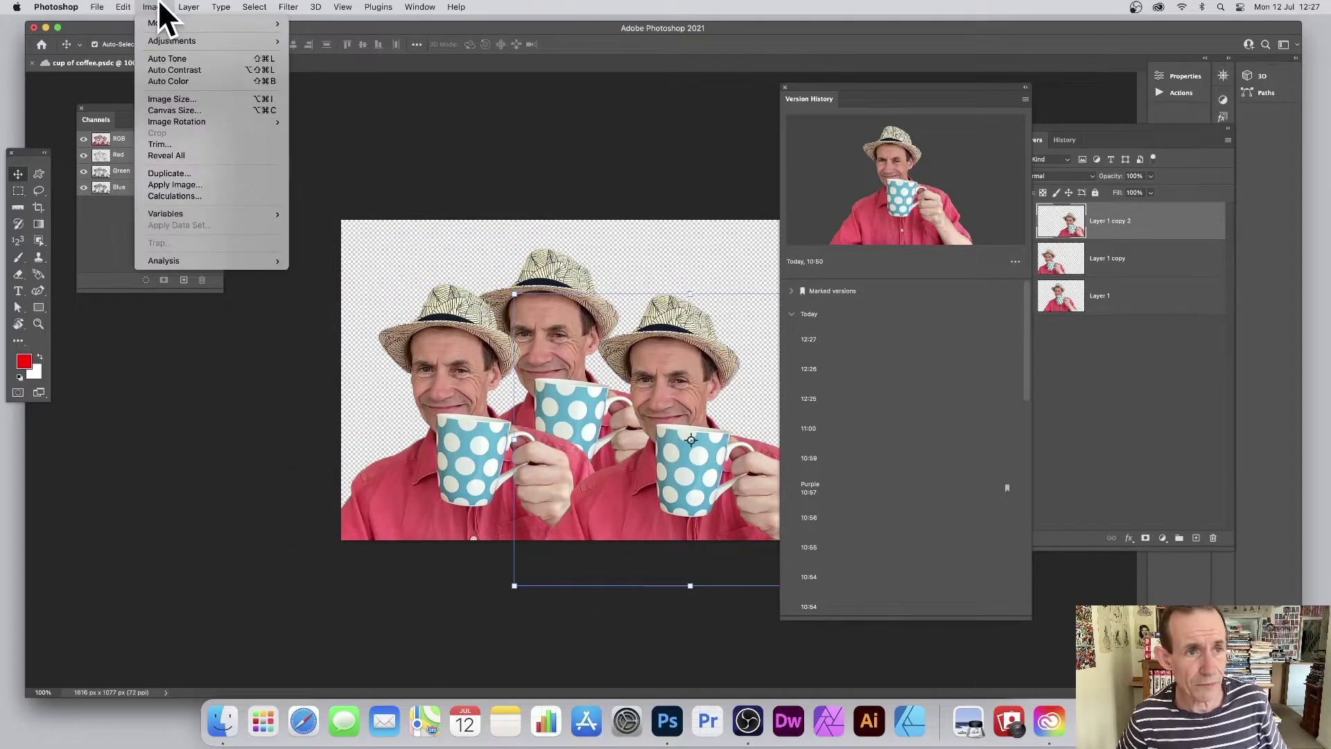
mouse_move(189, 7)
mouse_move(196, 125)
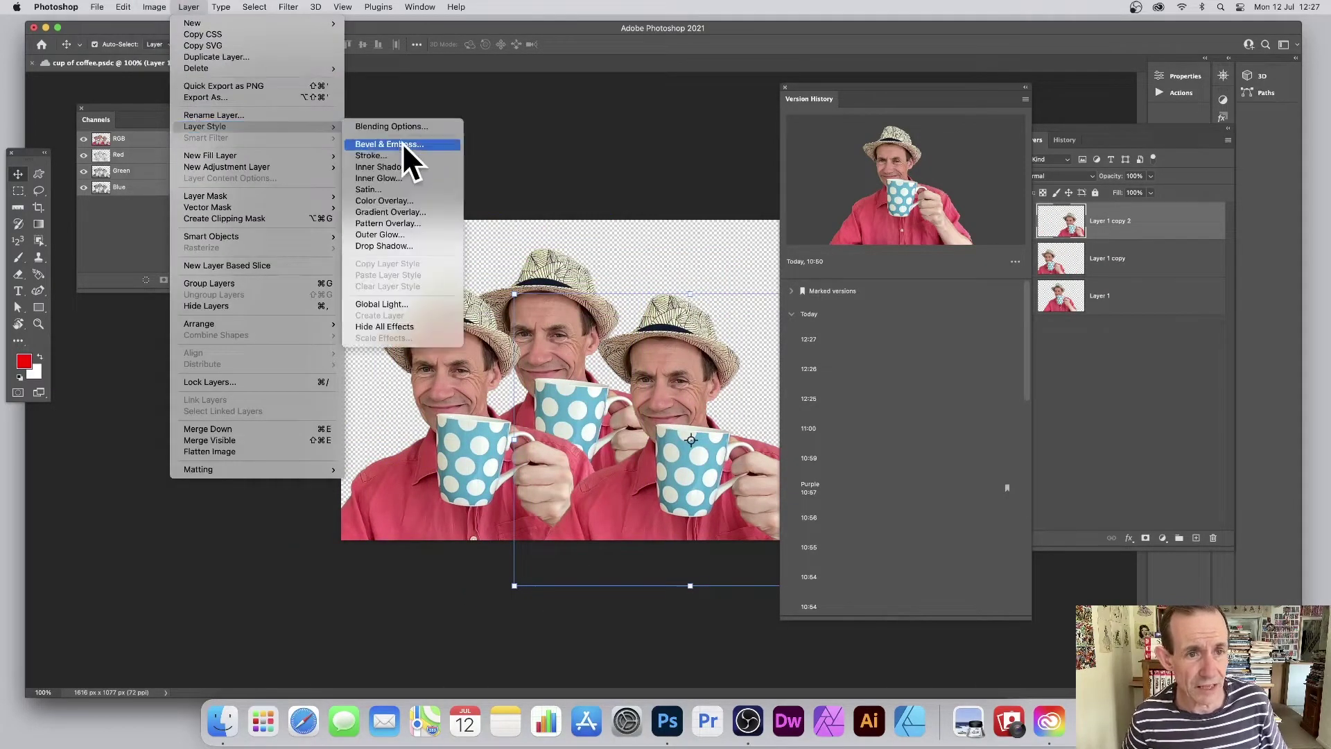
left_click(384, 245)
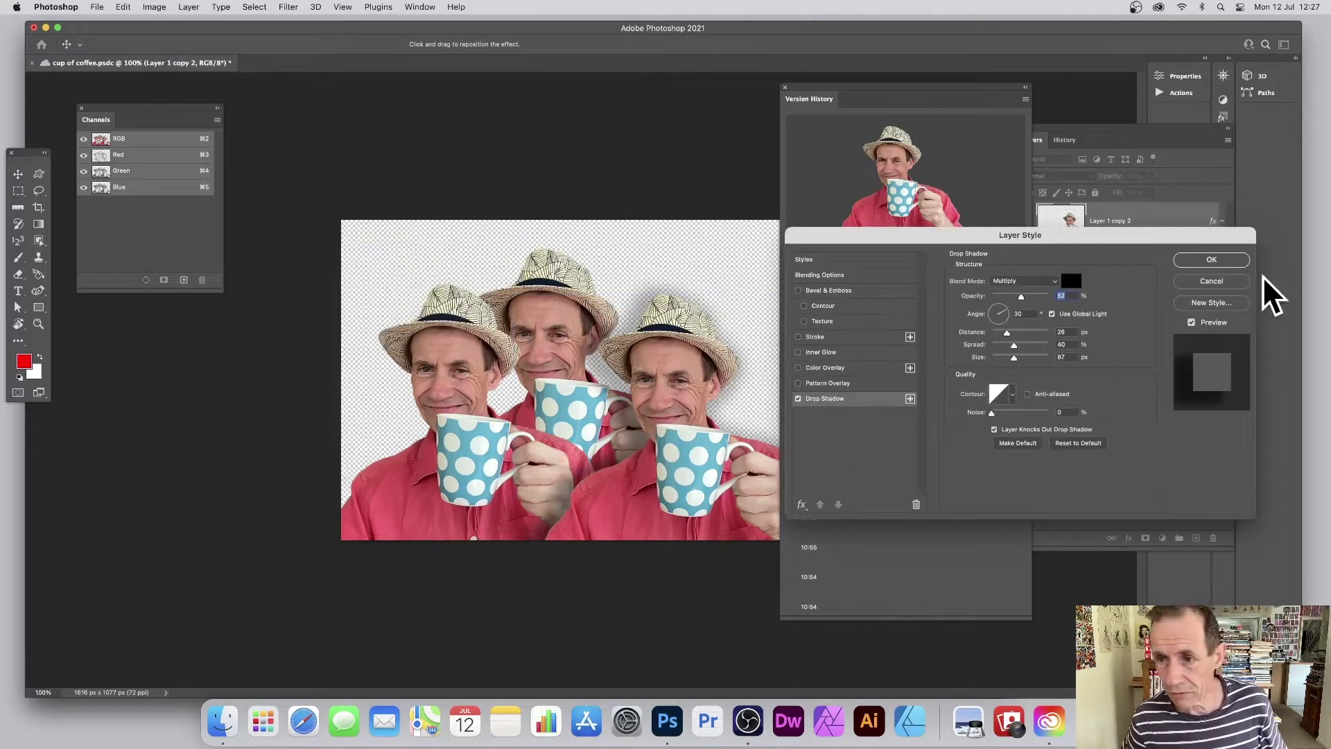
left_click(1220, 259)
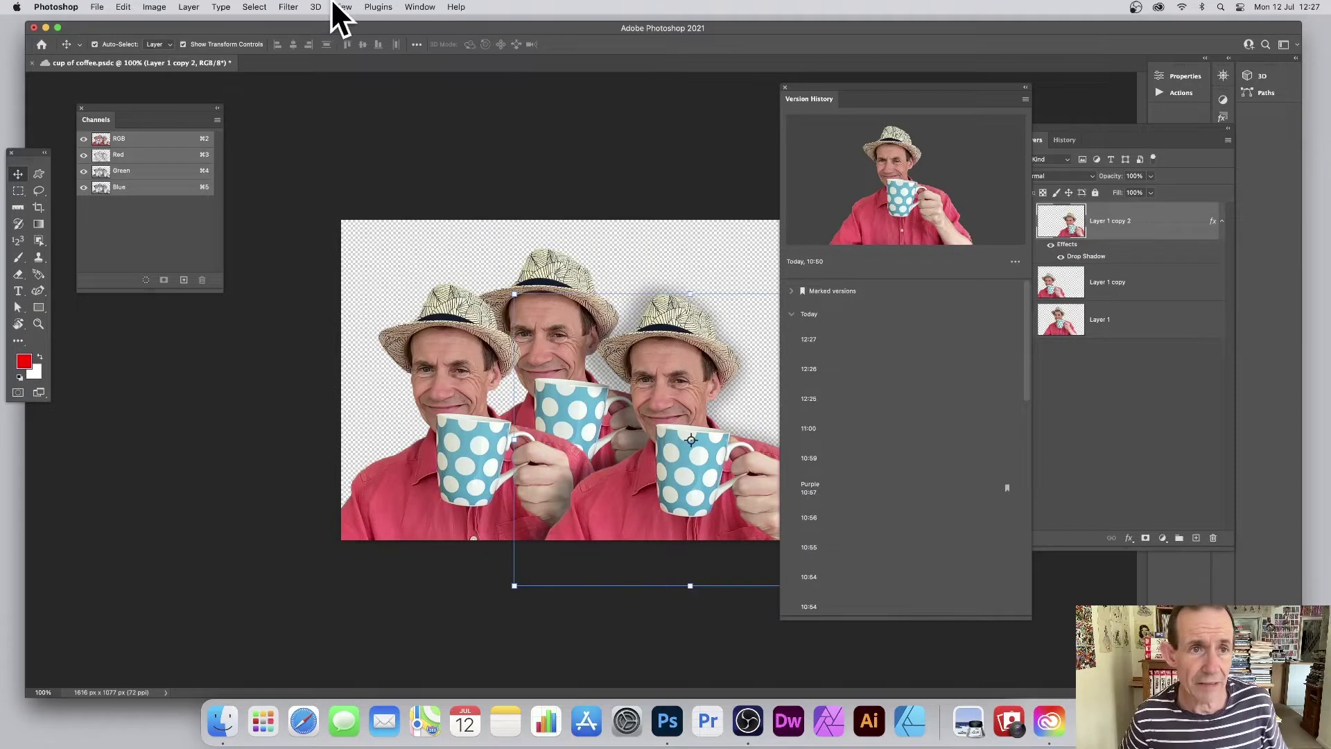
Apply a Gaussian Blur to the right-hand copy.
left_click(291, 8)
mouse_move(325, 167)
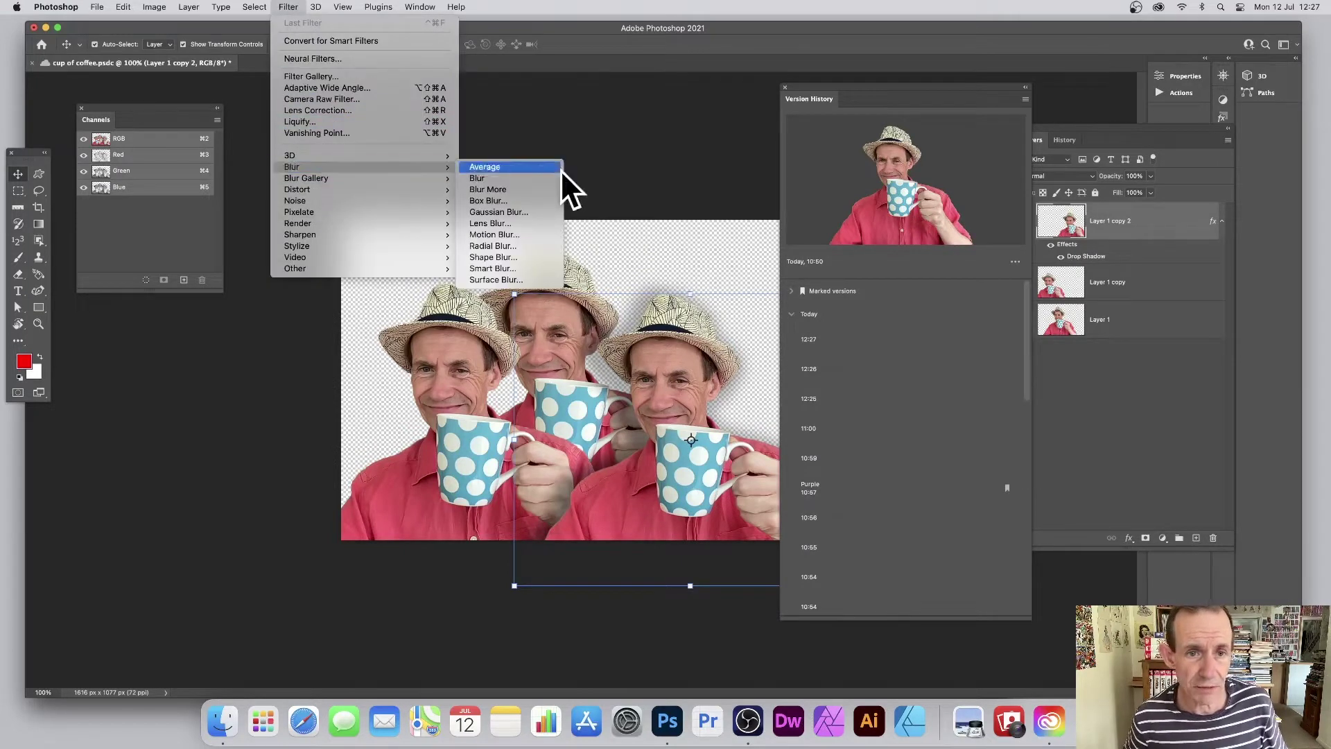
left_click(504, 212)
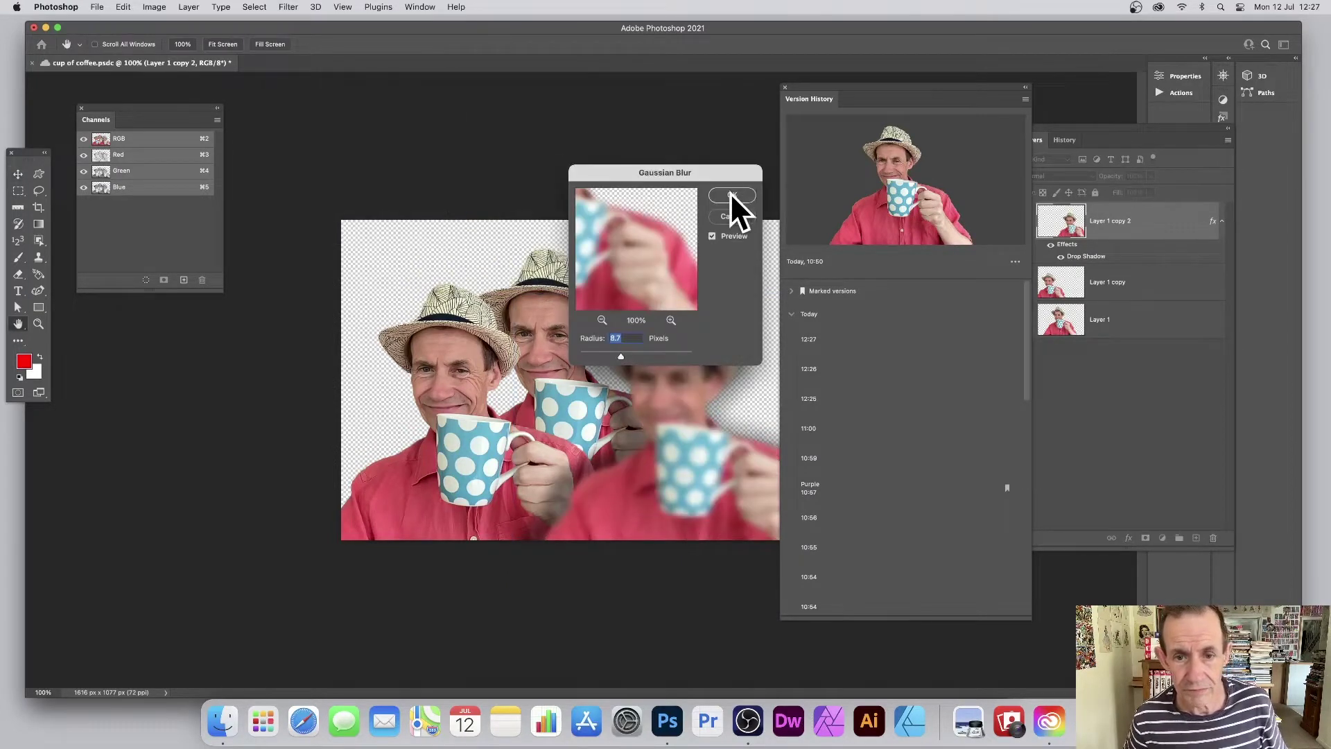
left_click(731, 195)
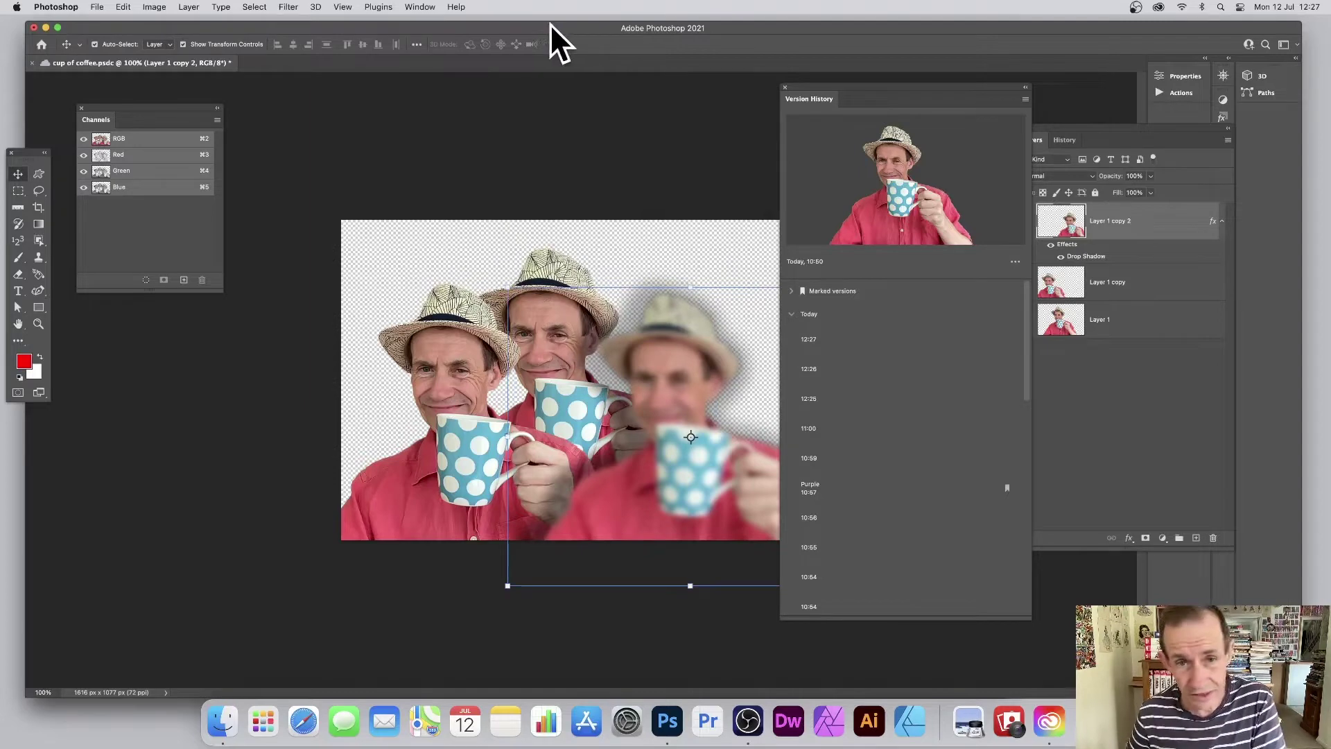
Save the three-figure image as a new cloud version.
left_click(80, 7)
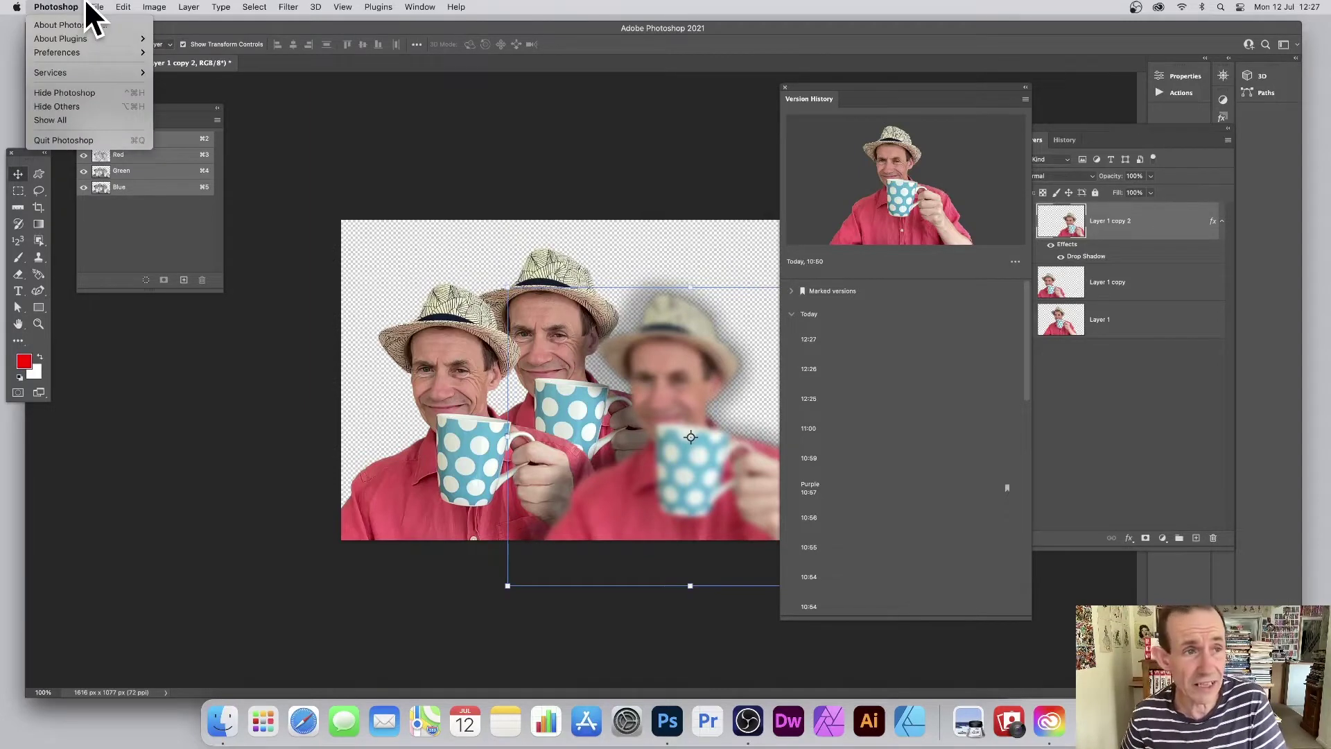
mouse_move(102, 6)
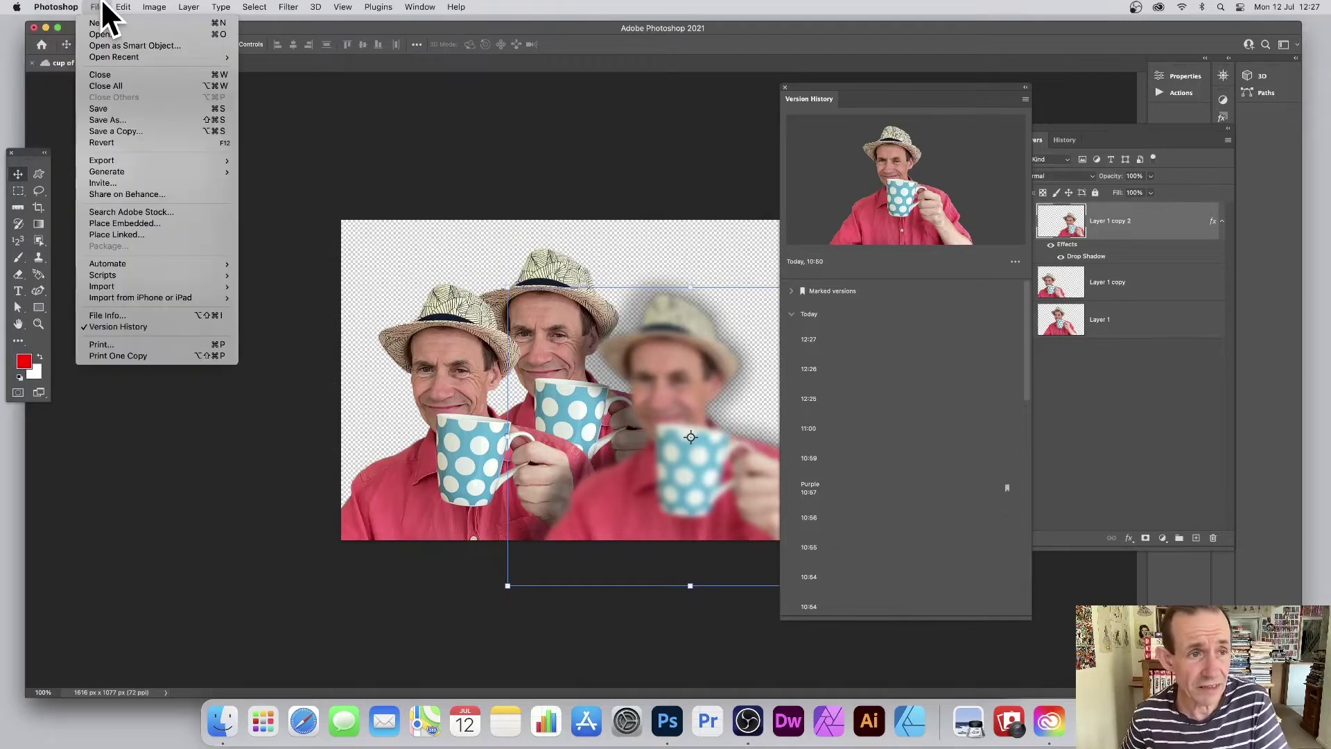
left_click(106, 110)
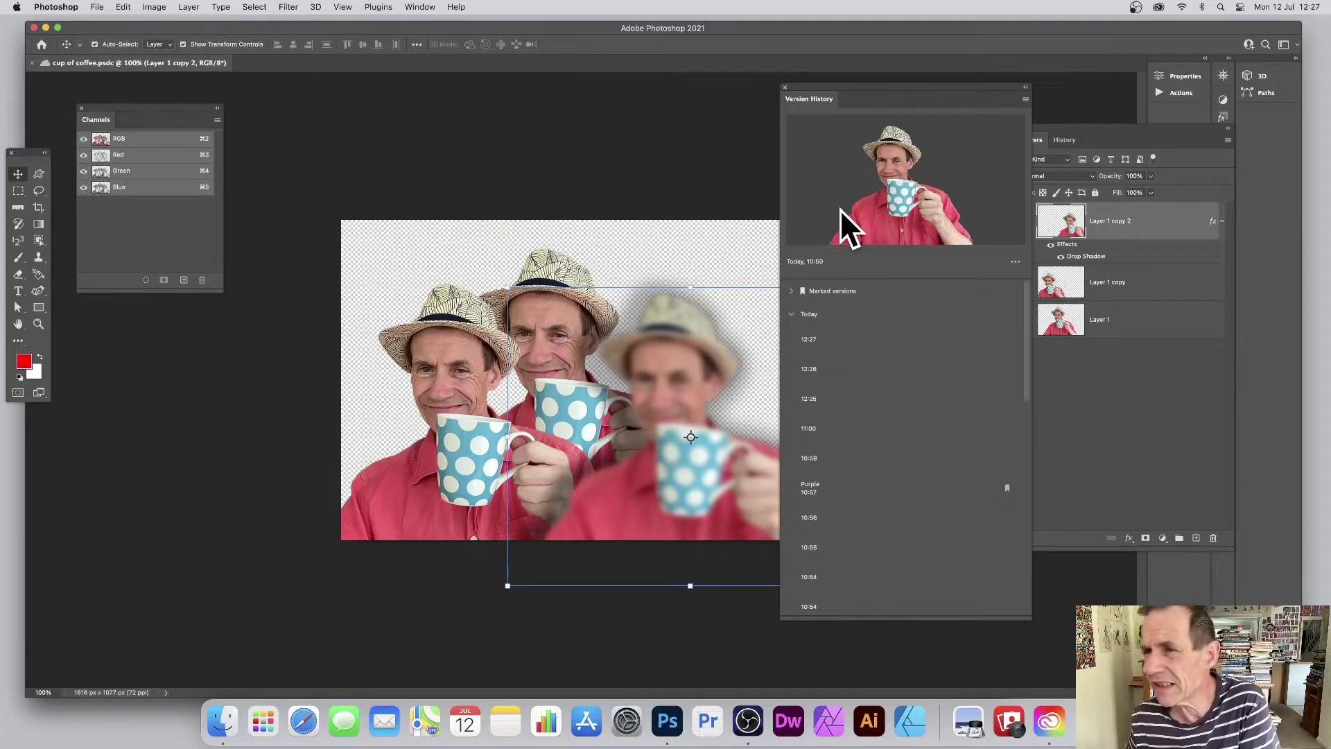
Preview the new 12:27 and 12:26 versions, then reselect the newest 12:27 entry.
left_click(813, 342)
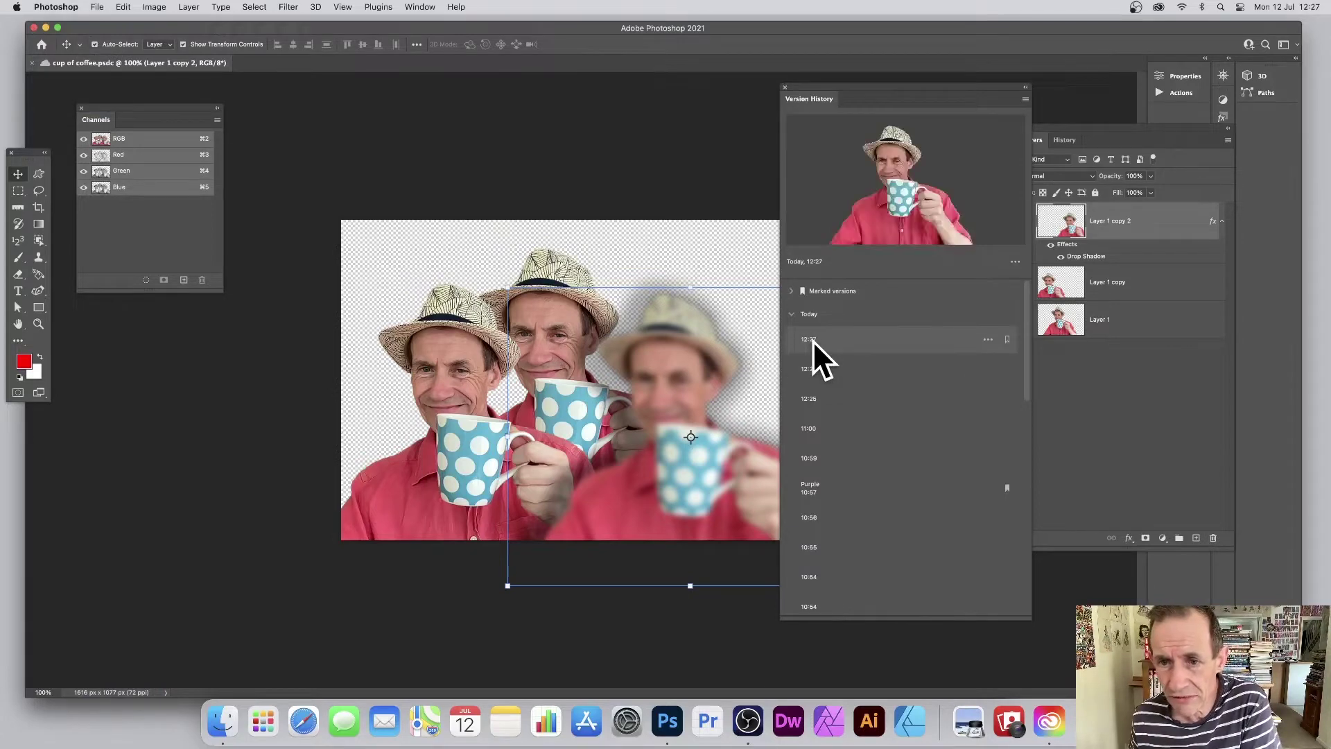
left_click(825, 364)
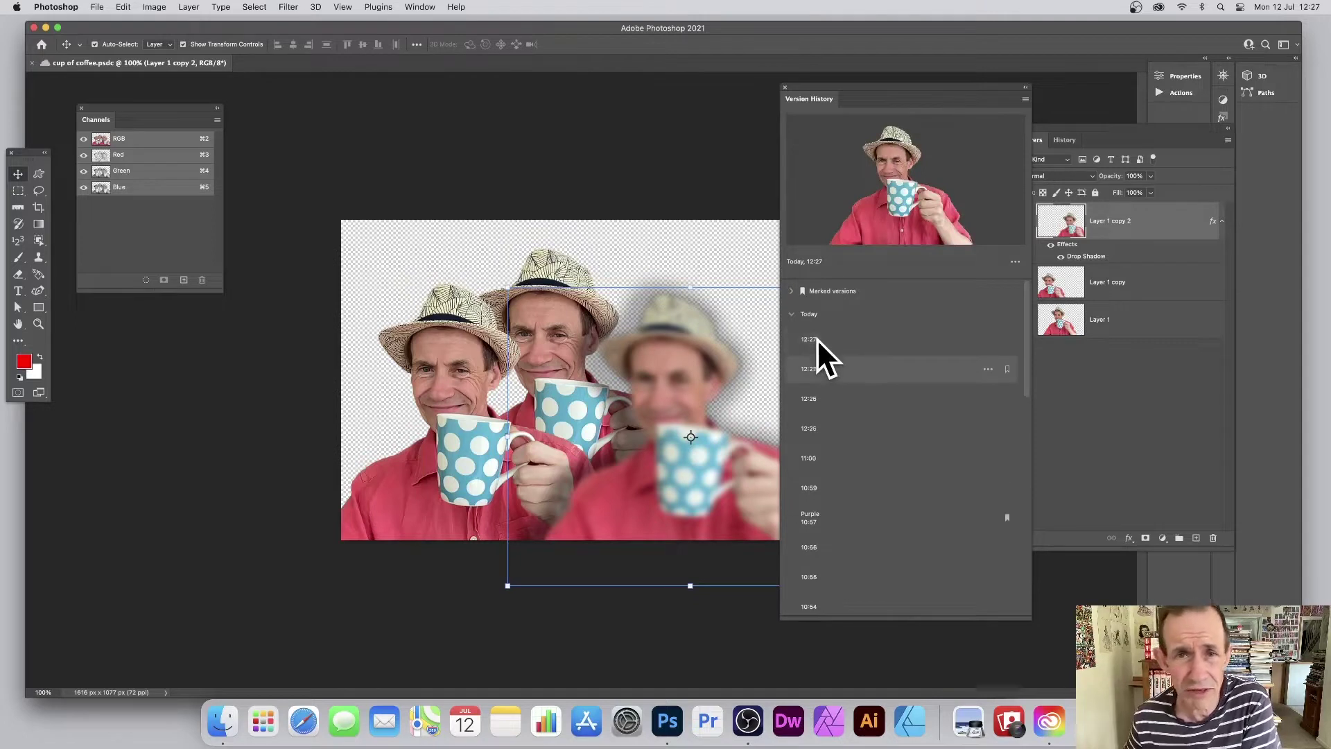
left_click(818, 340)
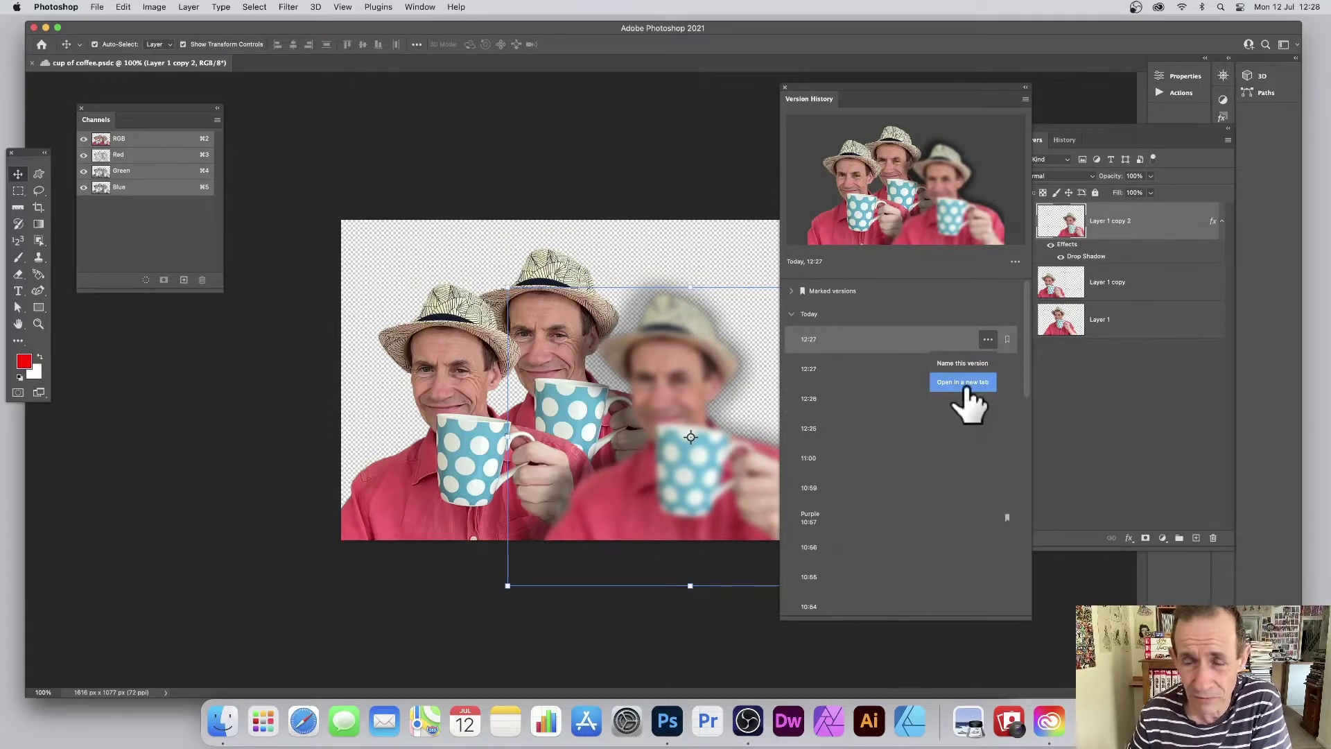
Name the newest 12:27 version 'three of me'.
left_click(947, 364)
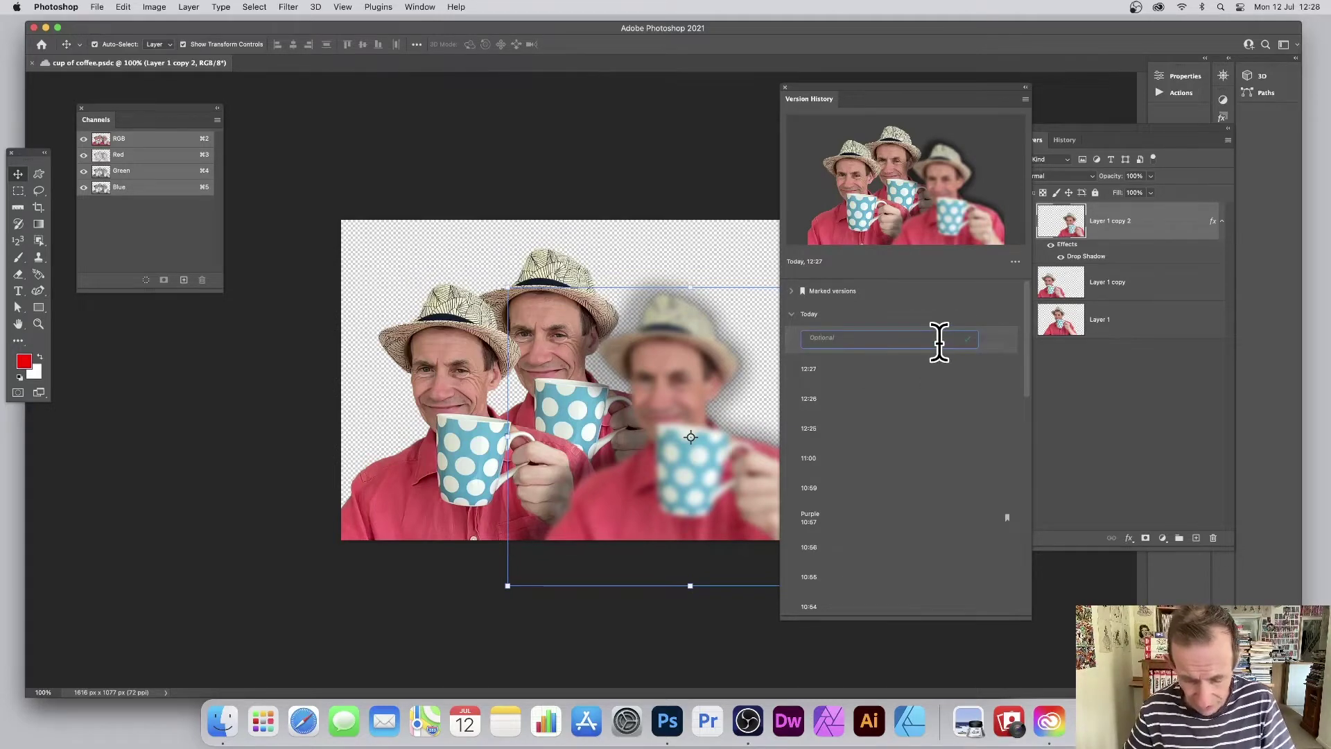
type("three of me")
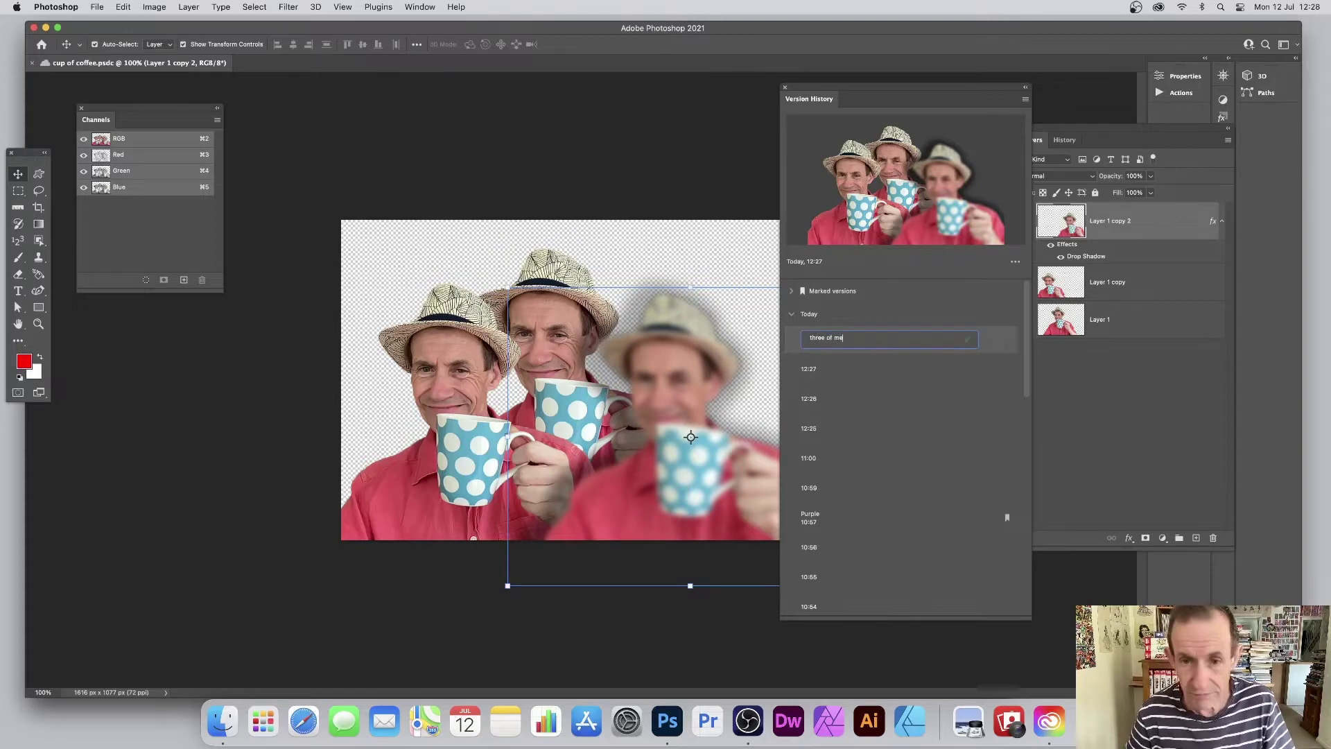
key("Return")
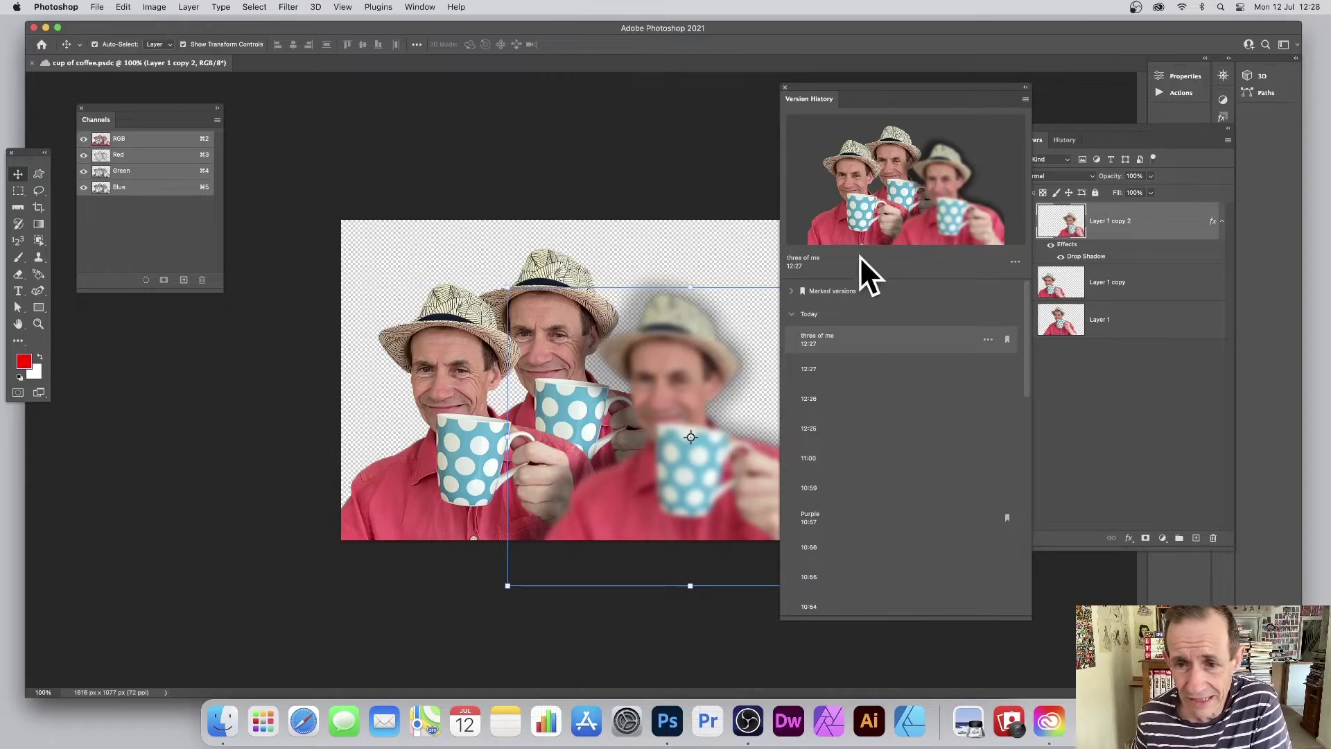
Preview the 12:27 to 10:59 versions, then revert to the unnamed 12:27 version.
left_click(826, 378)
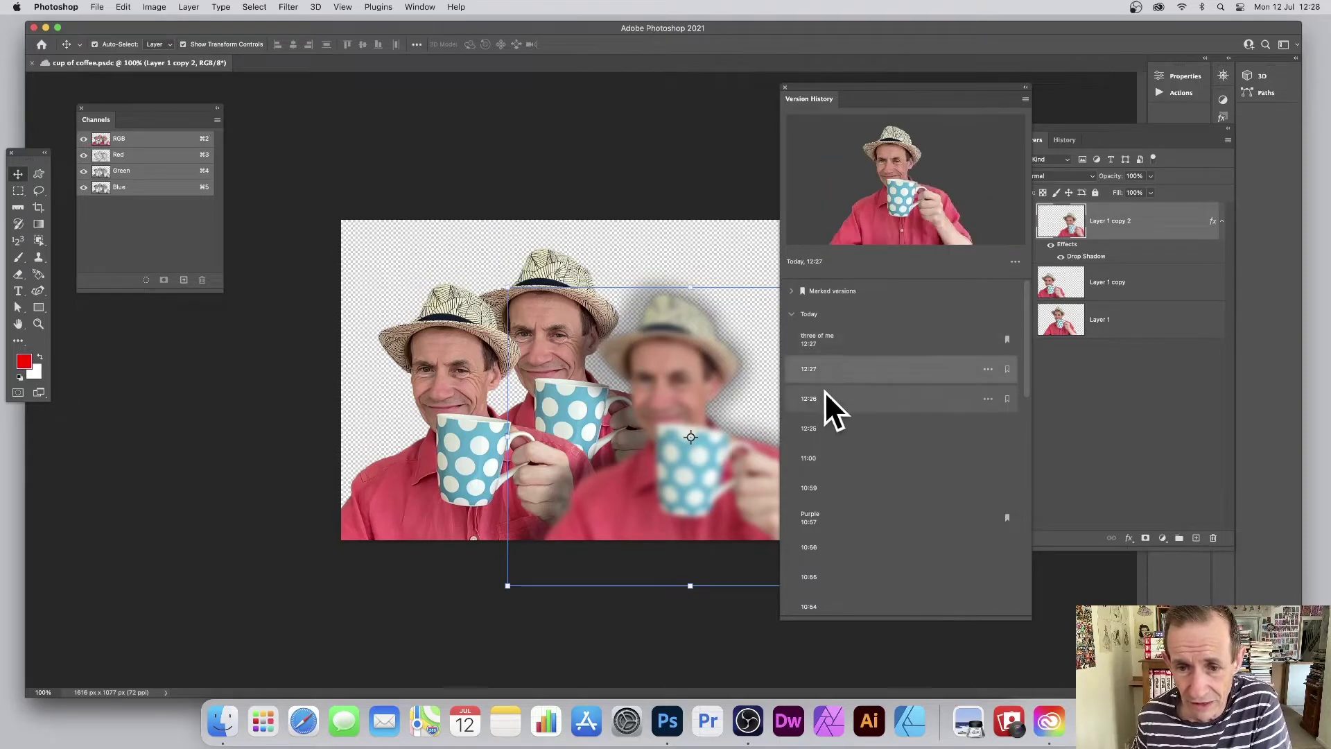
left_click(824, 397)
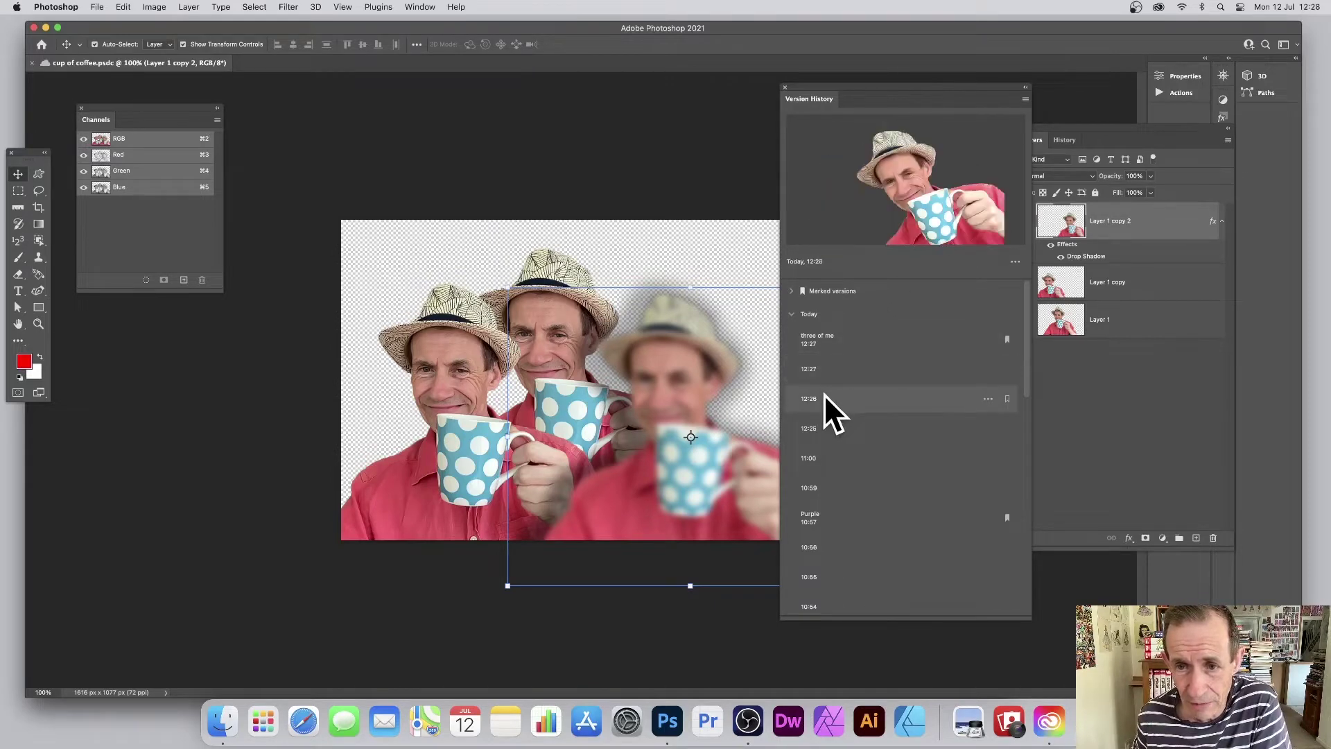
left_click(843, 432)
left_click(840, 452)
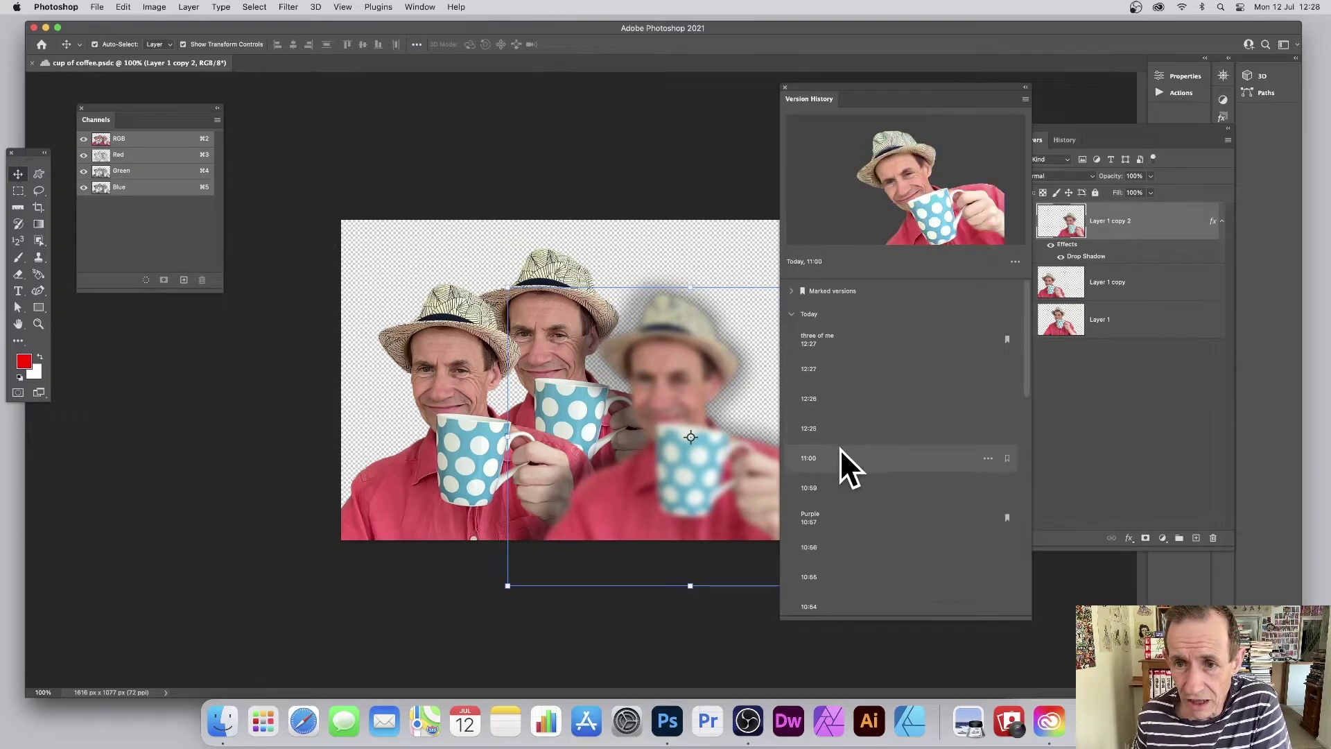
left_click(834, 489)
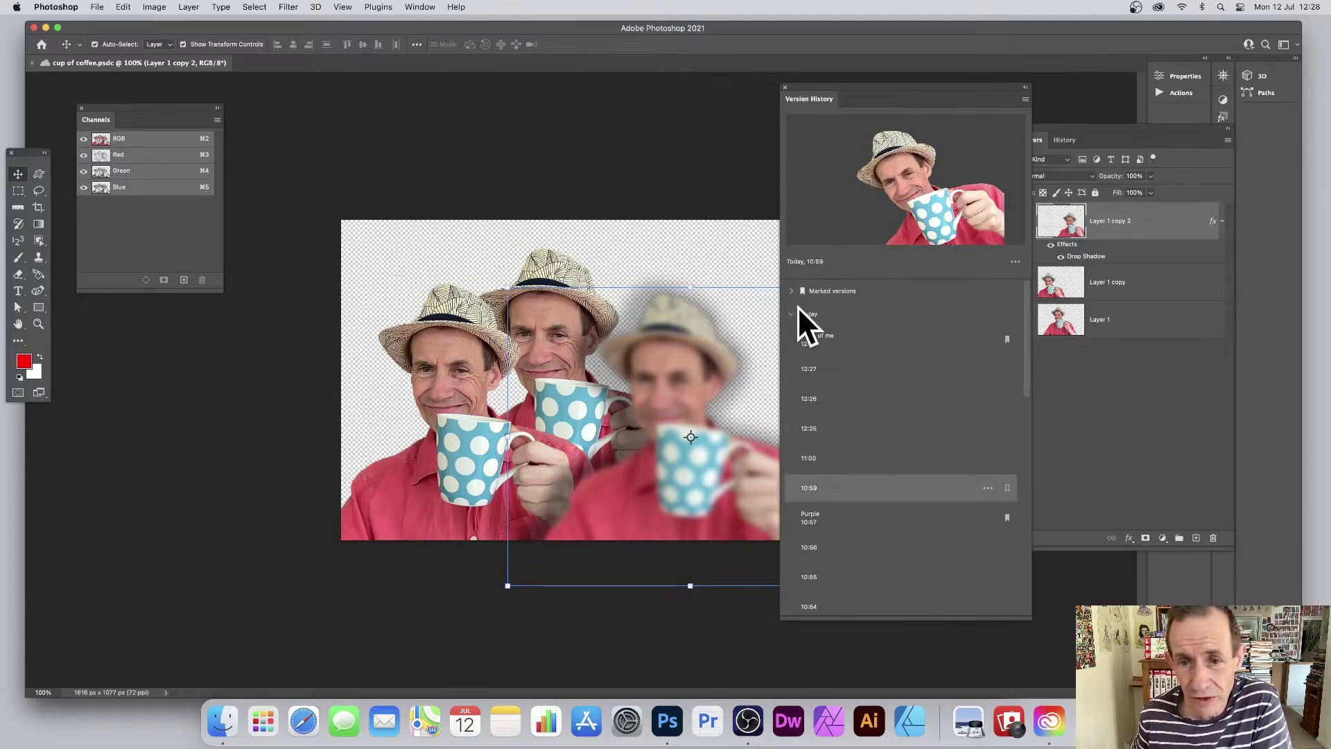
left_click(818, 371)
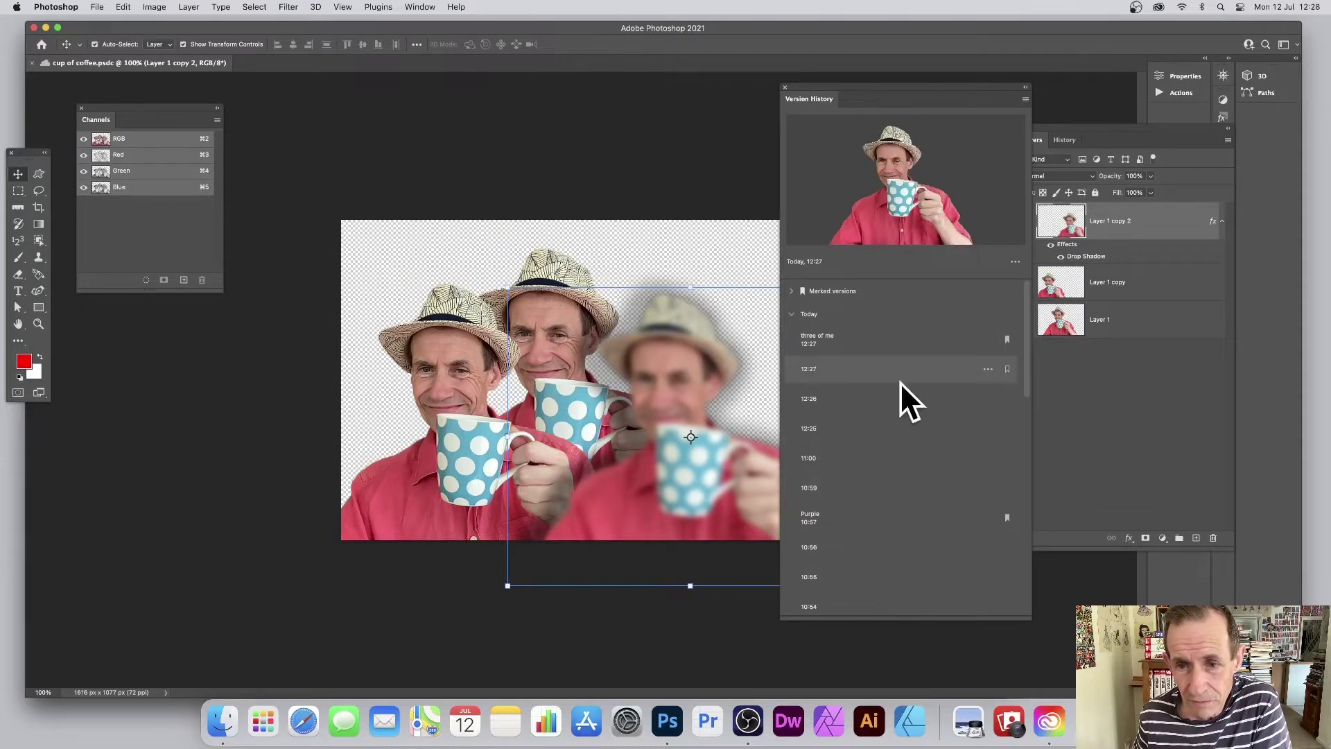
left_click(988, 369)
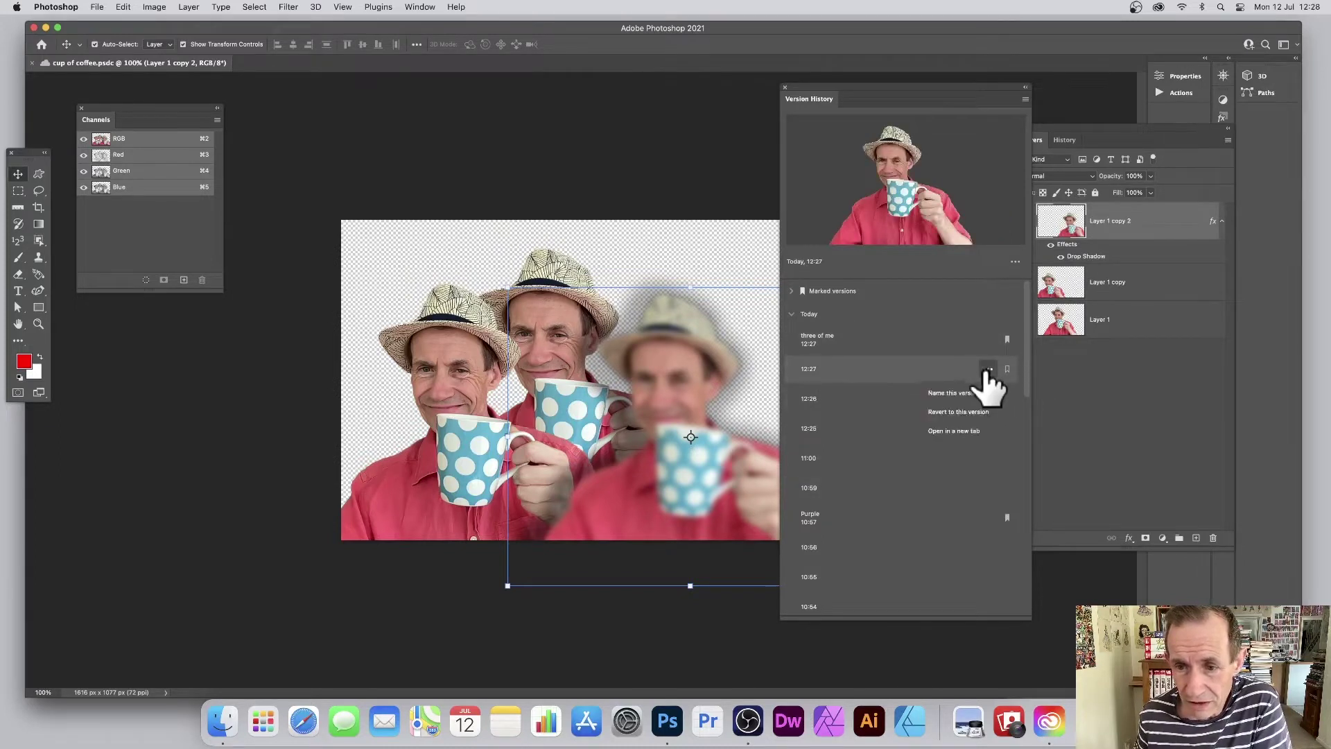
left_click(958, 412)
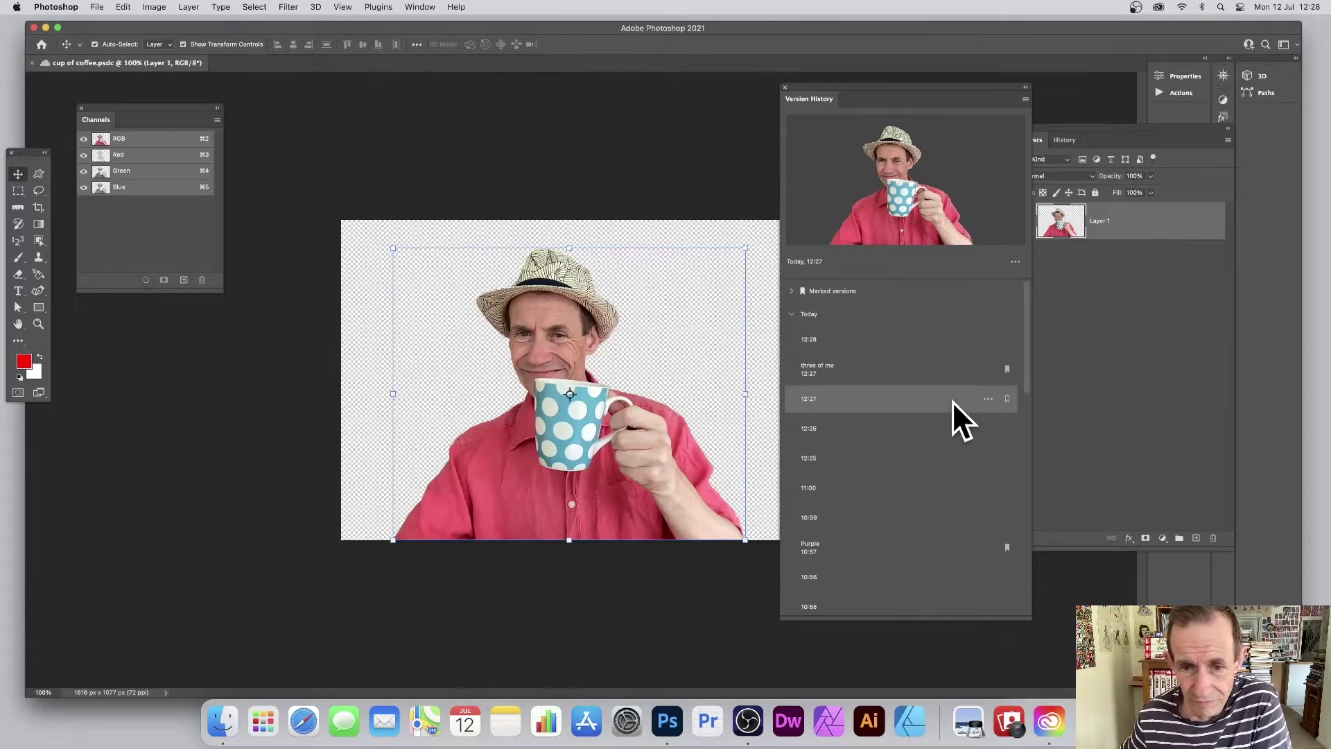
Revert the document to the 'three of me' version.
left_click(860, 366)
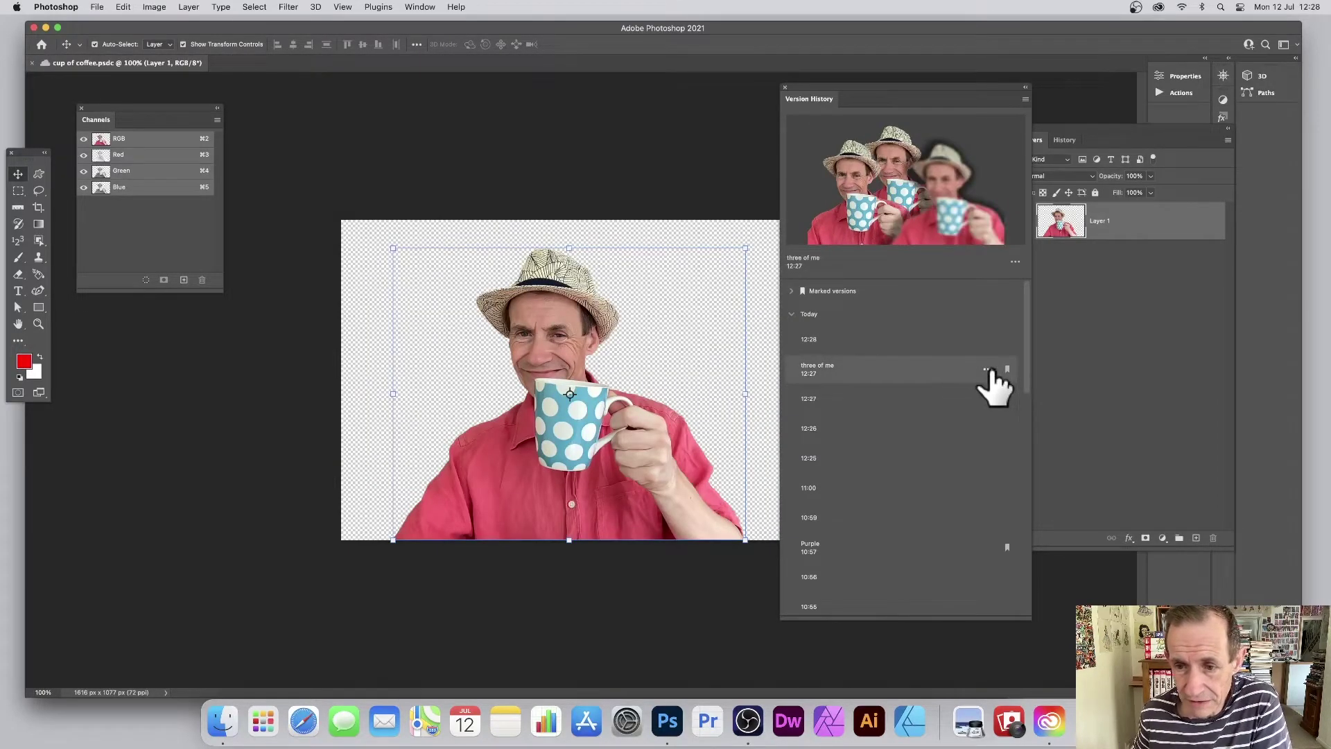
left_click(988, 369)
left_click(964, 411)
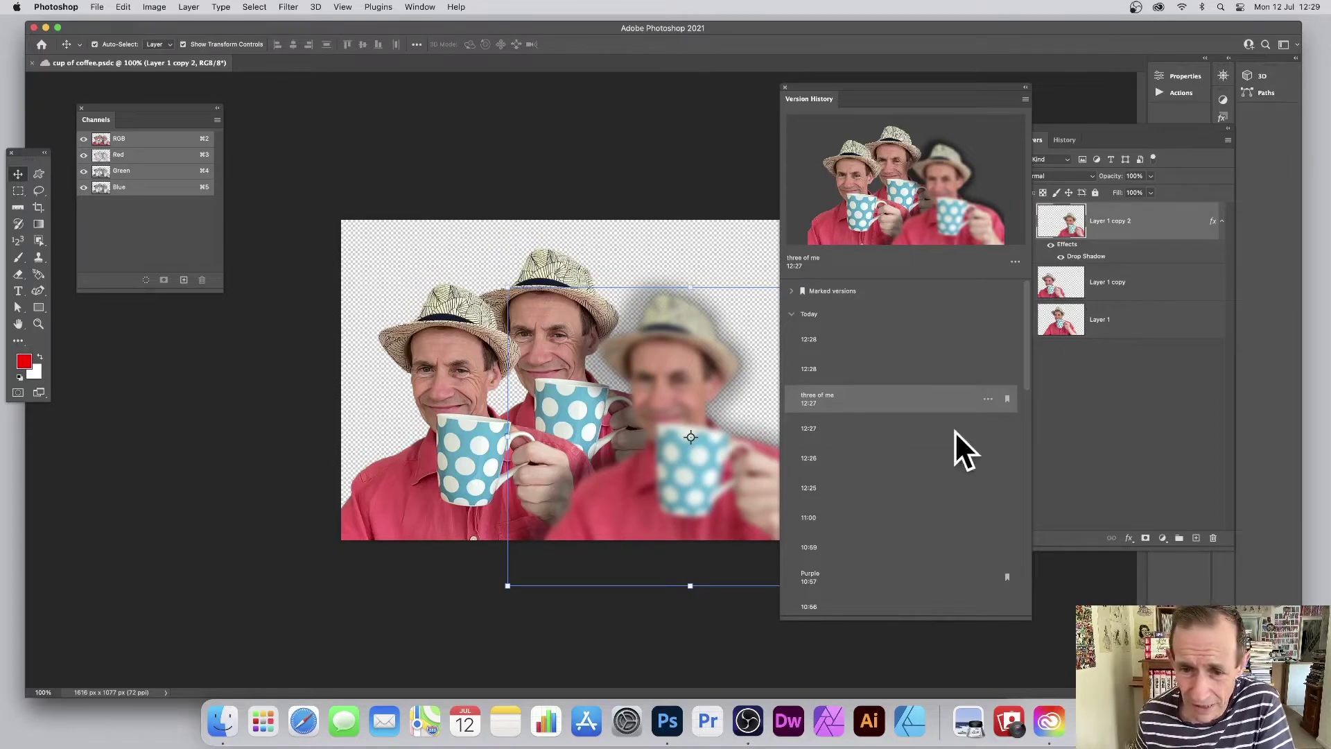
Preview the 12:25 and 11:00 versions in Version History.
left_click(846, 490)
left_click(834, 520)
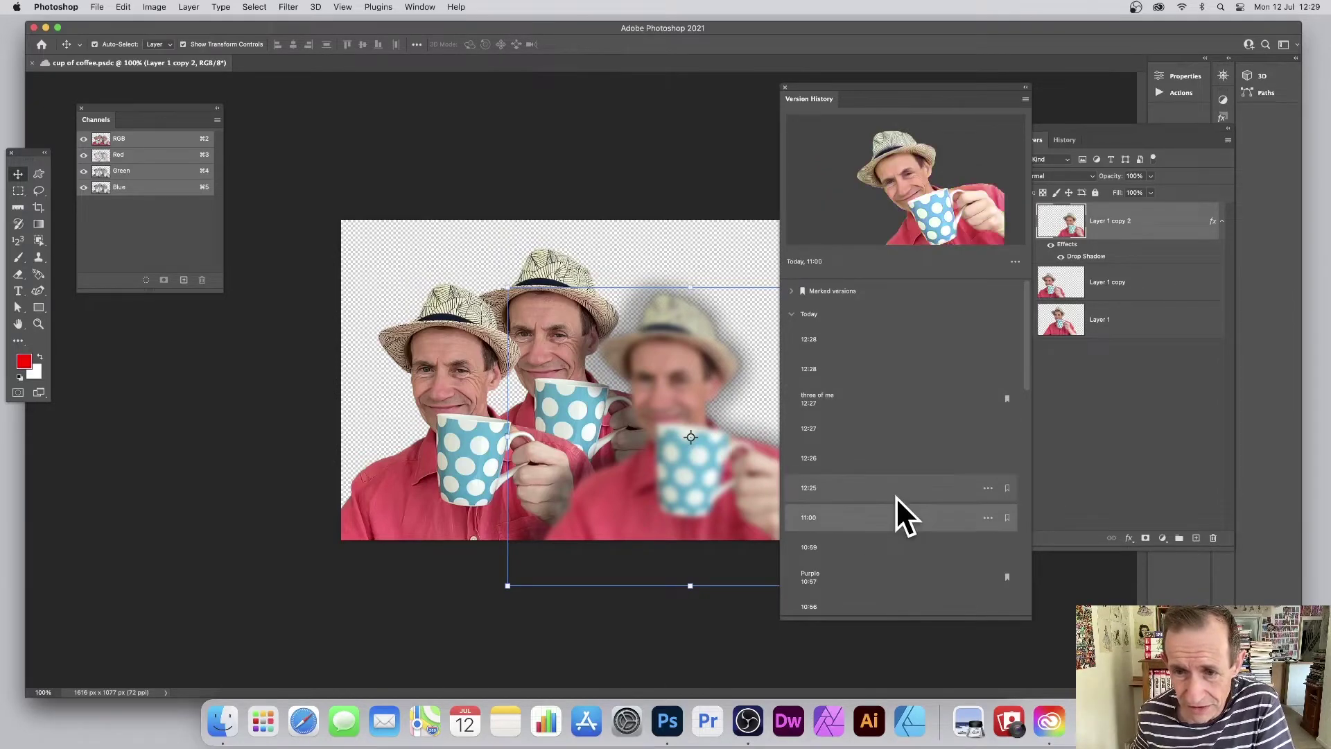
scroll(896, 497, "down", 8)
scroll(896, 496, "up", 3)
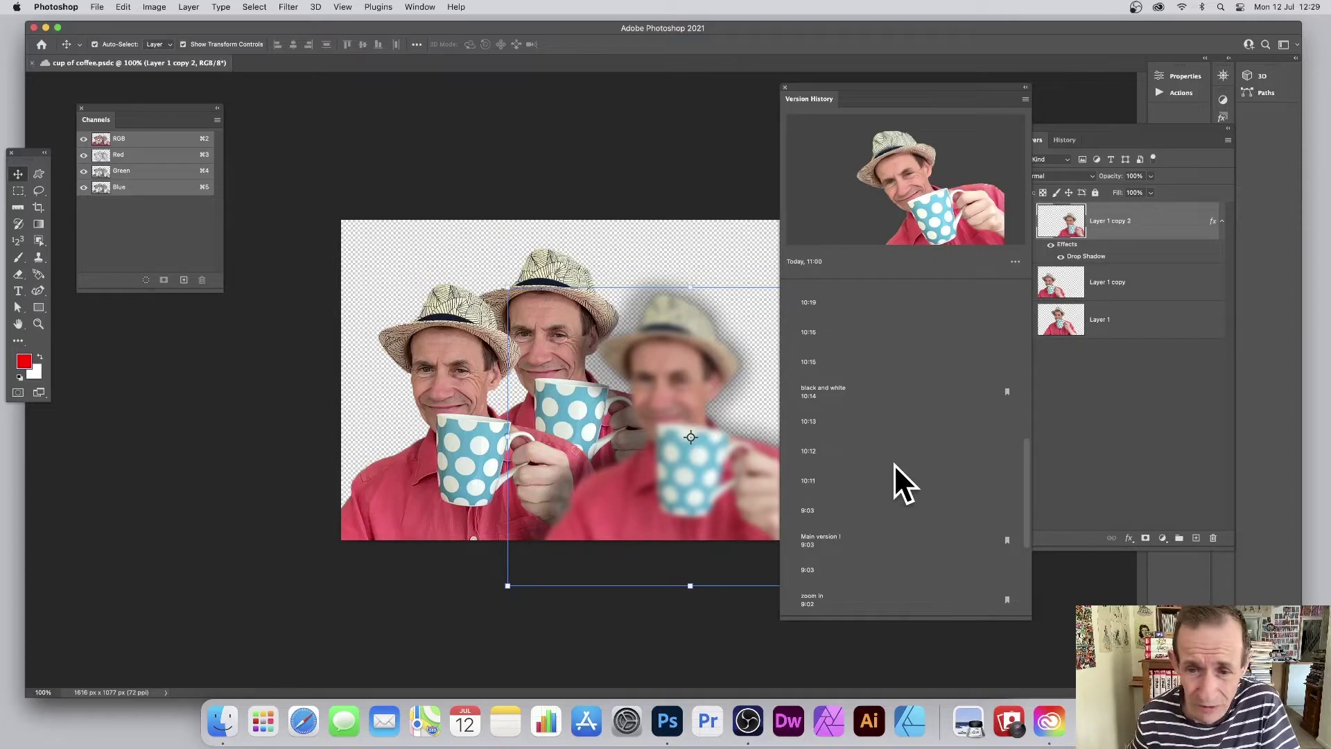
Preview the black and white version and revert the document to it.
left_click(843, 390)
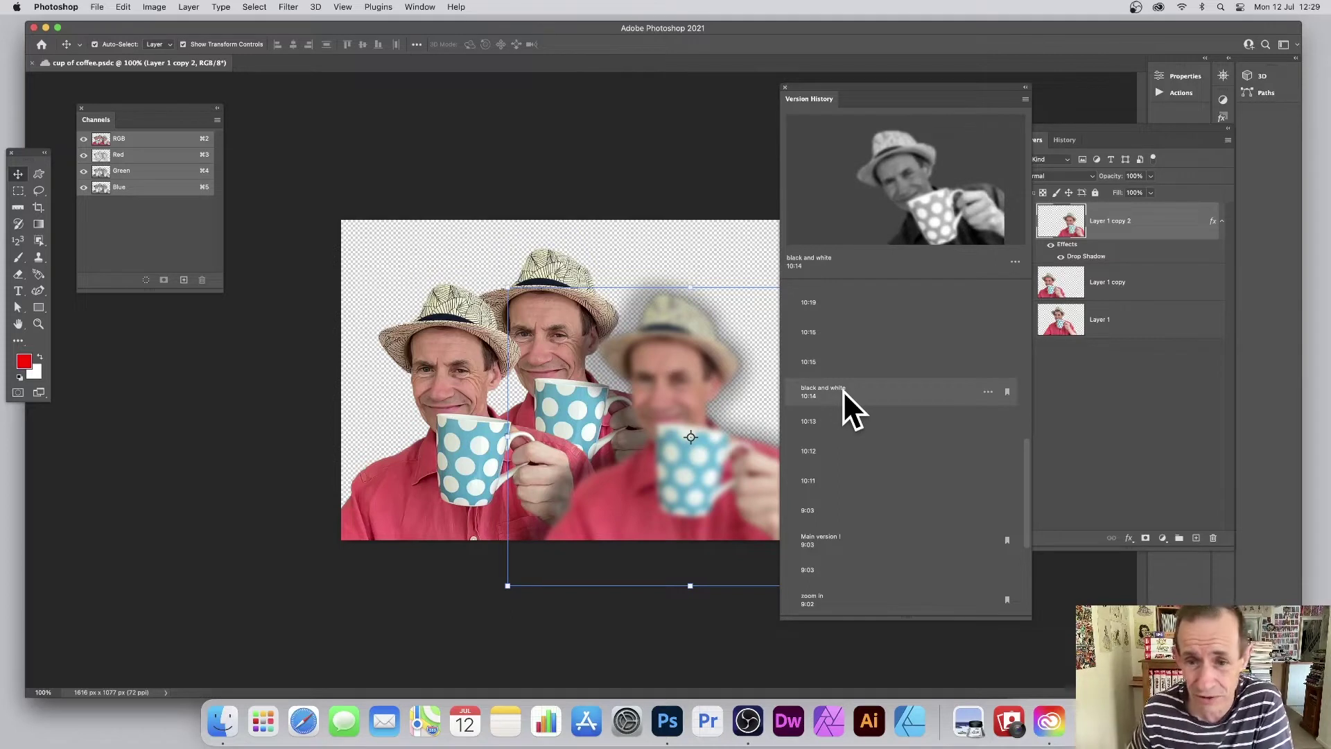
left_click(987, 392)
left_click(964, 435)
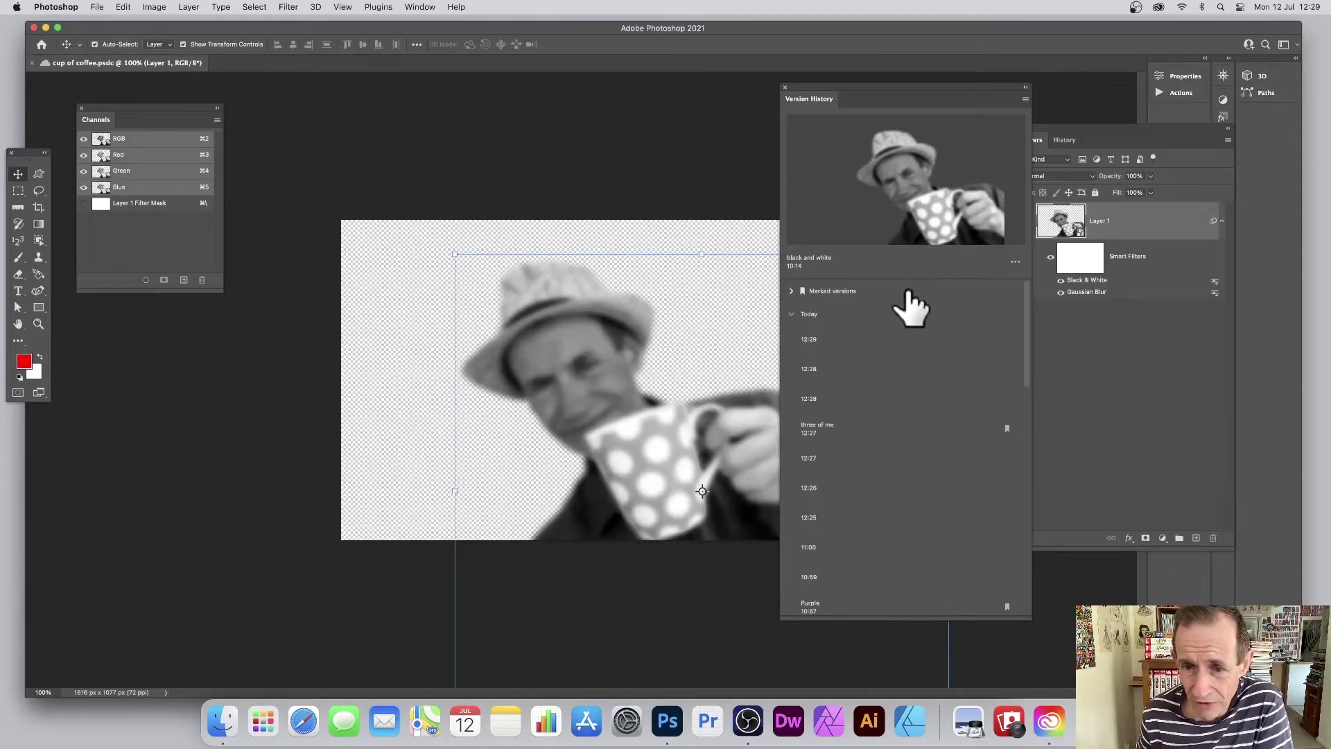
Preview the black and white version saved at 10:14 further down the history.
scroll(915, 305, "down", 3)
scroll(920, 309, "down", 15)
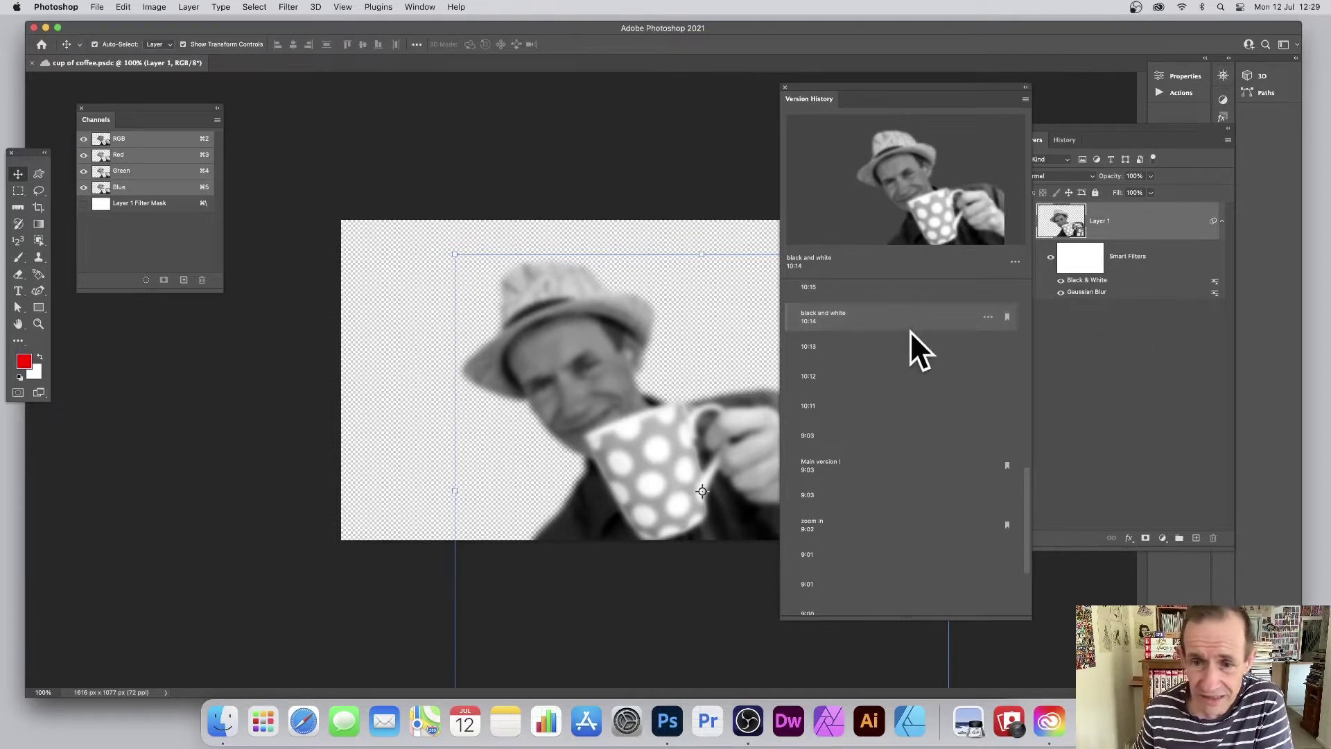
left_click(858, 316)
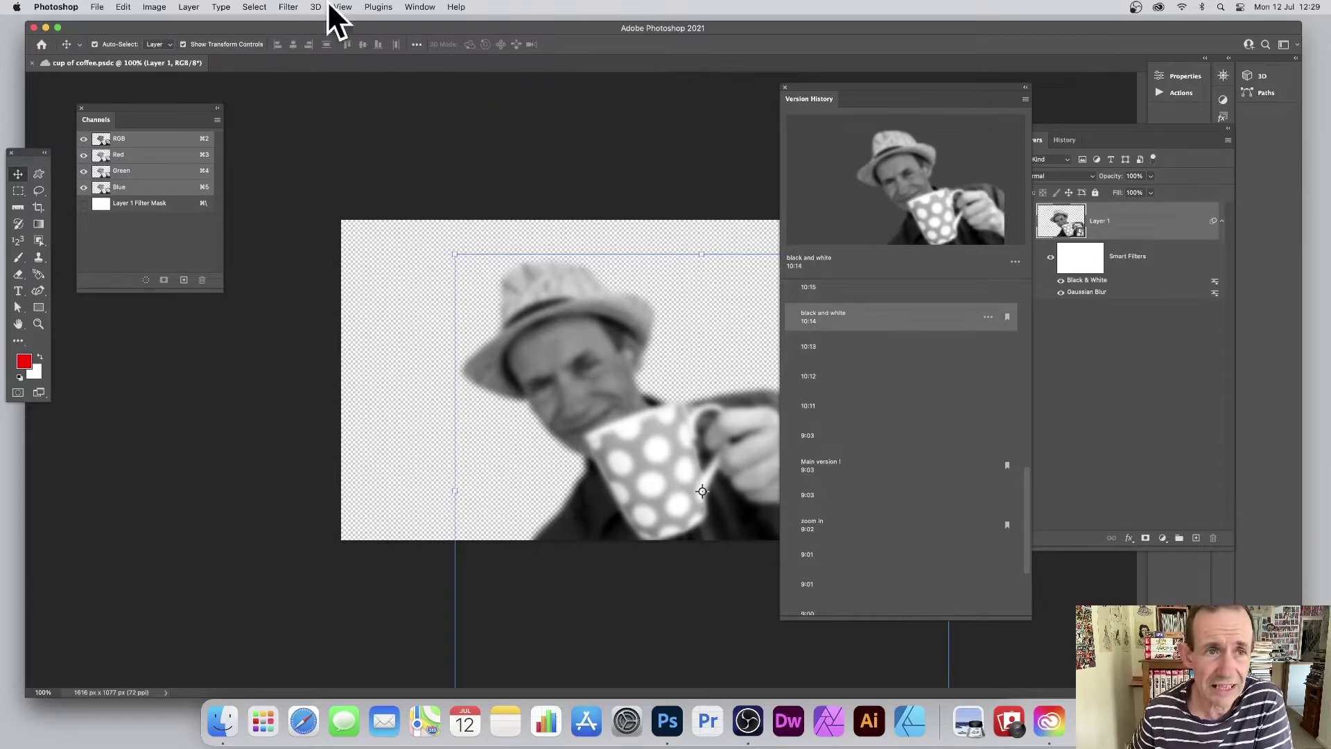
Apply a Motion Blur smart filter with a distance of 1156 pixels to the photo.
left_click(288, 7)
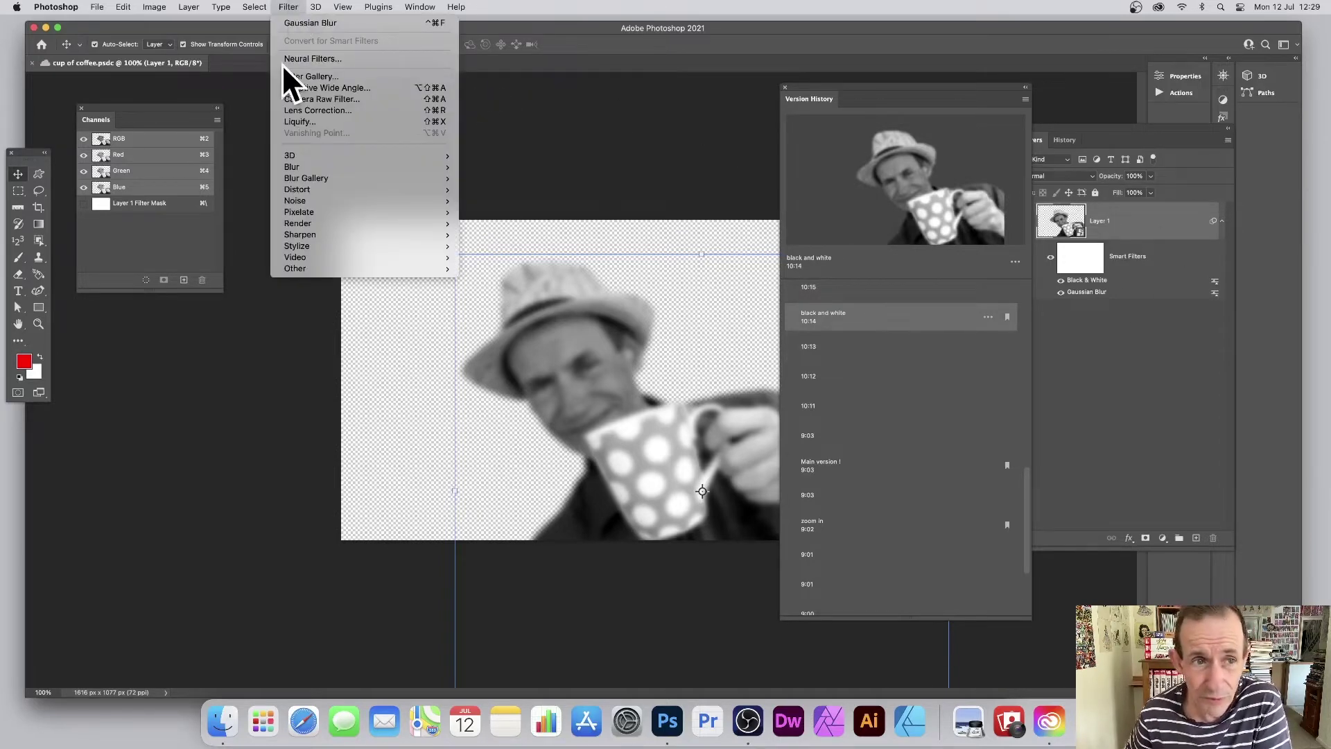
mouse_move(326, 168)
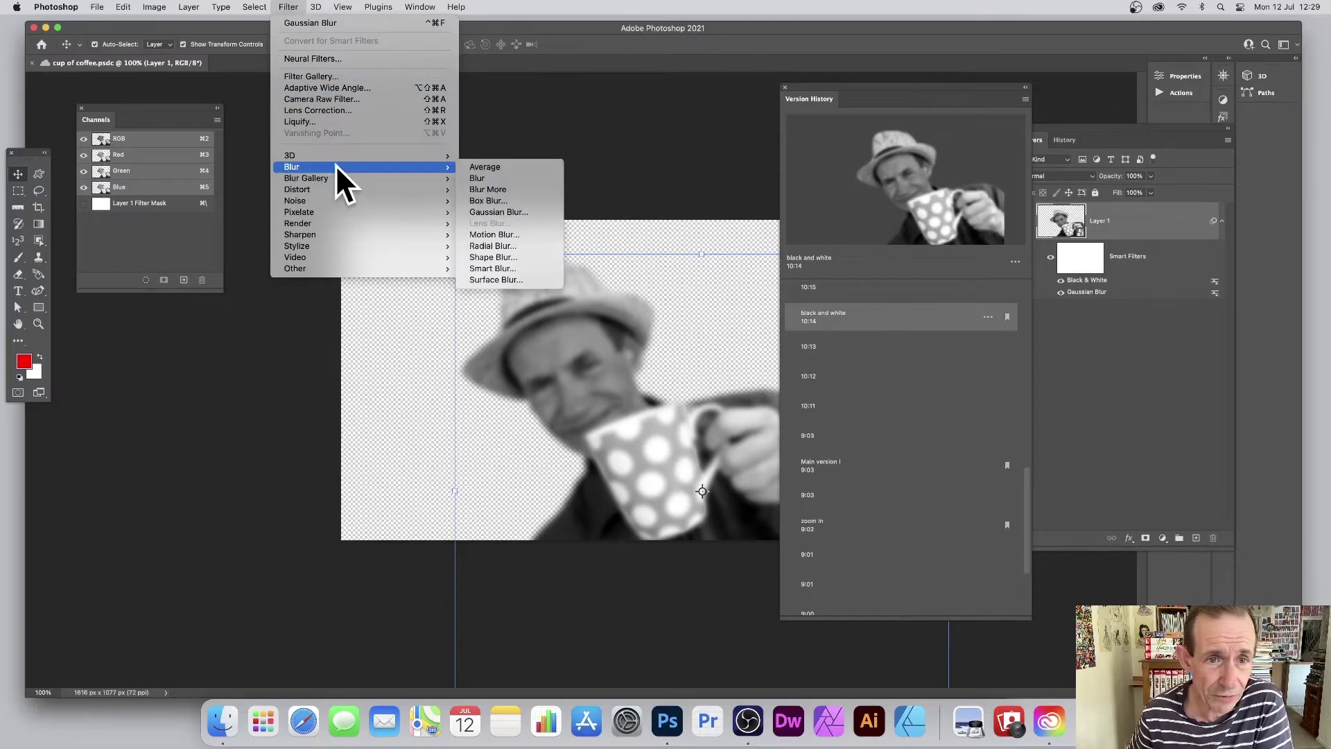
left_click(507, 234)
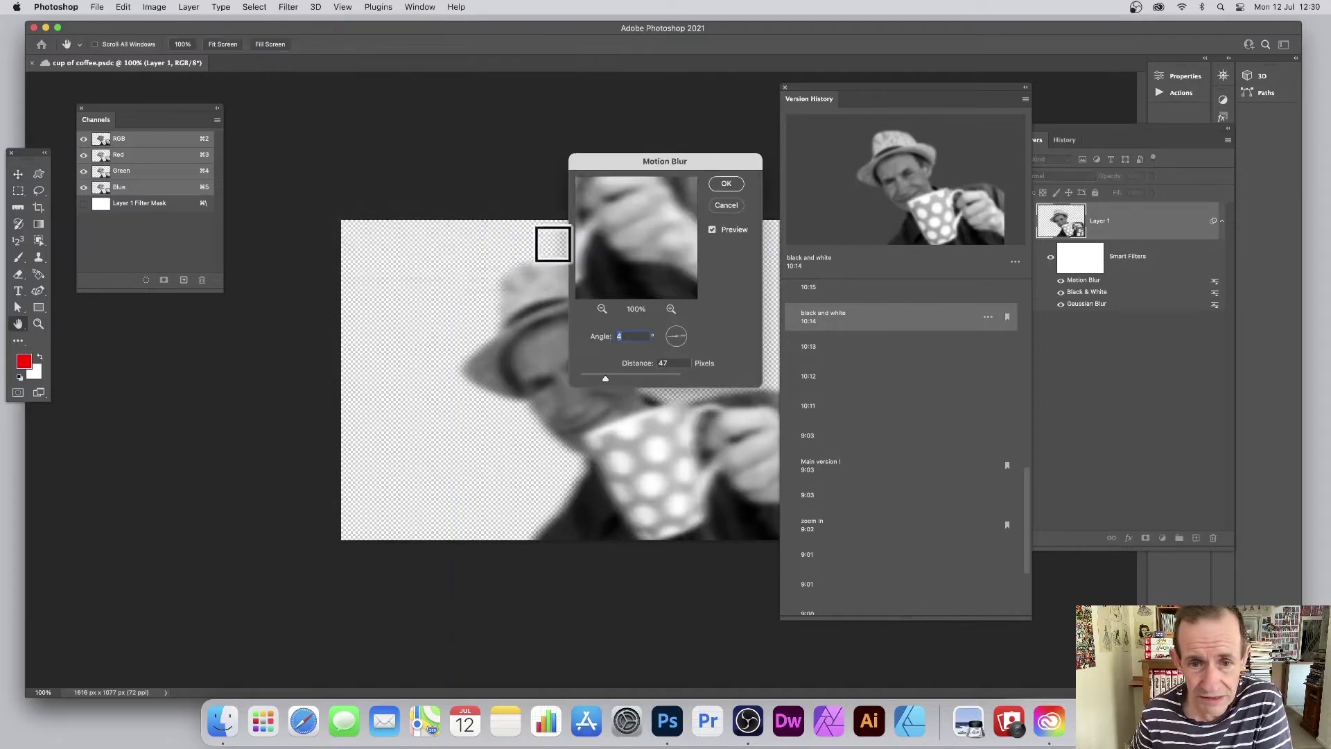
left_click_drag(606, 378, 664, 376)
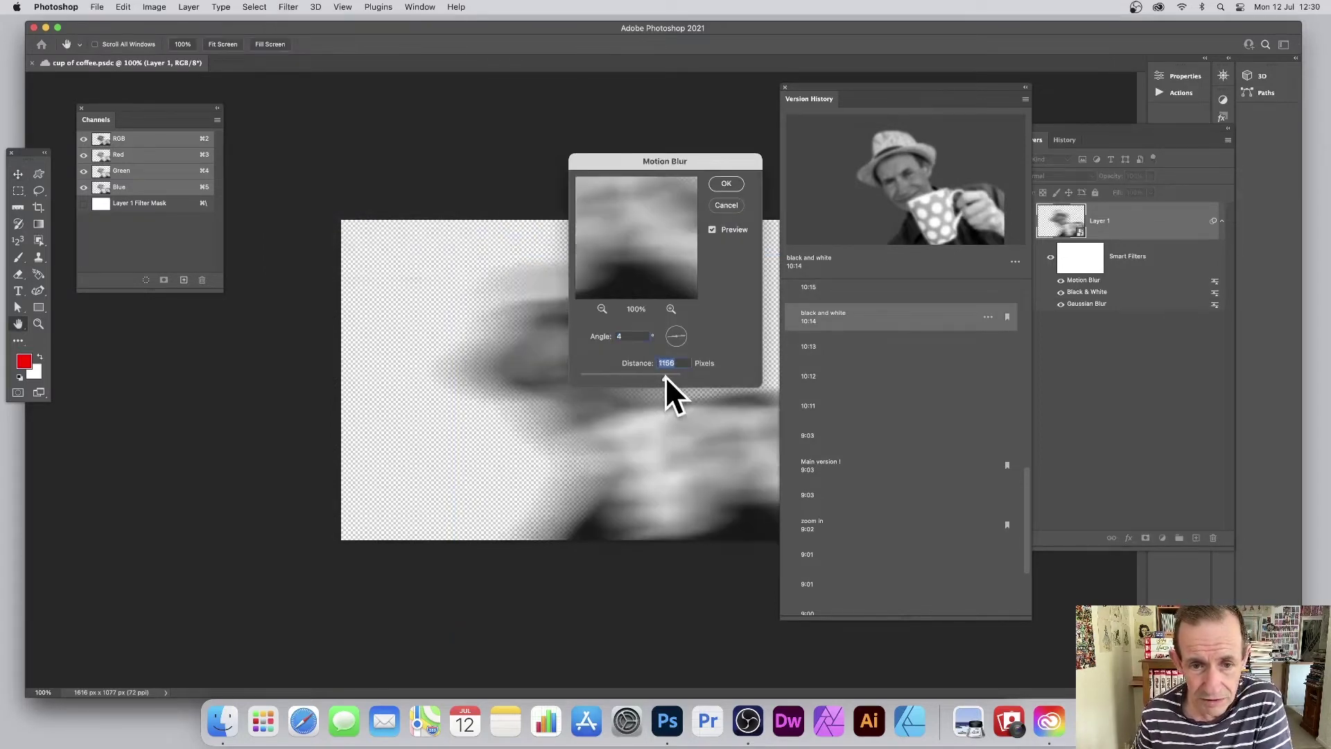
left_click(727, 183)
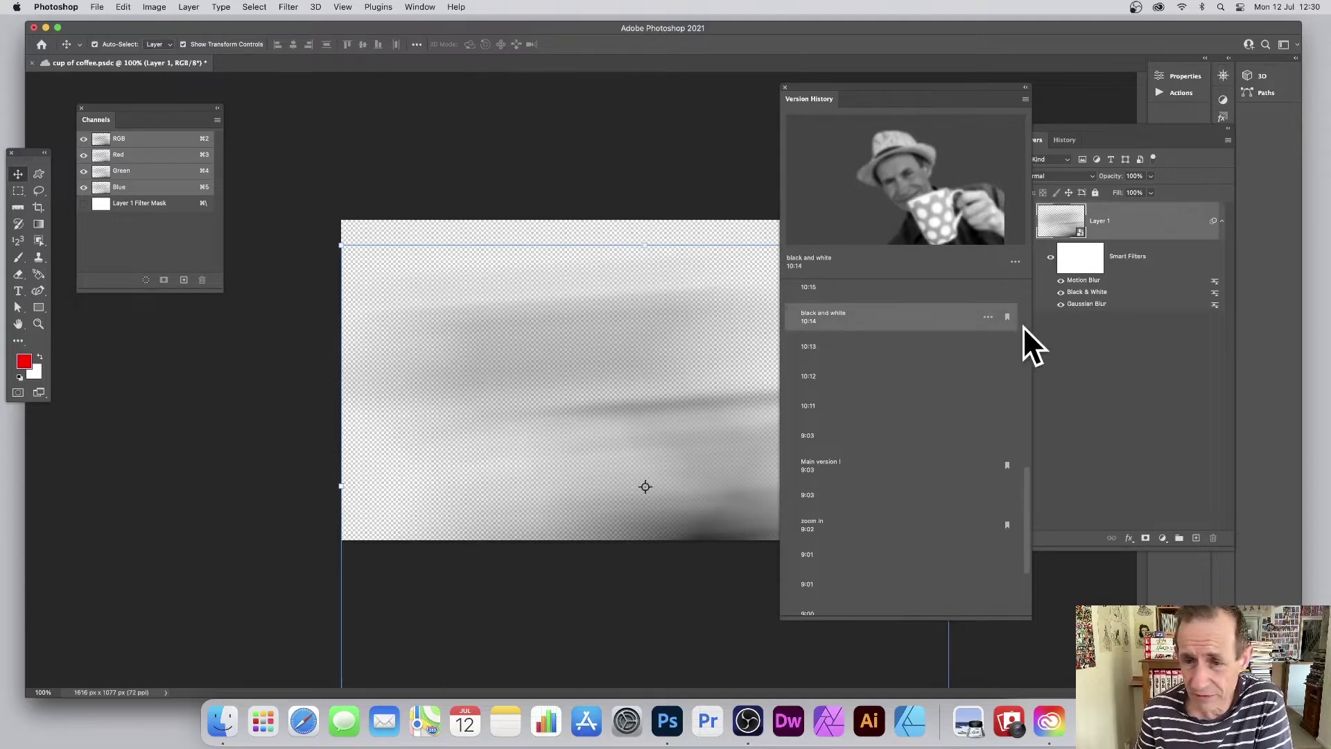
scroll(960, 321, "up", 5)
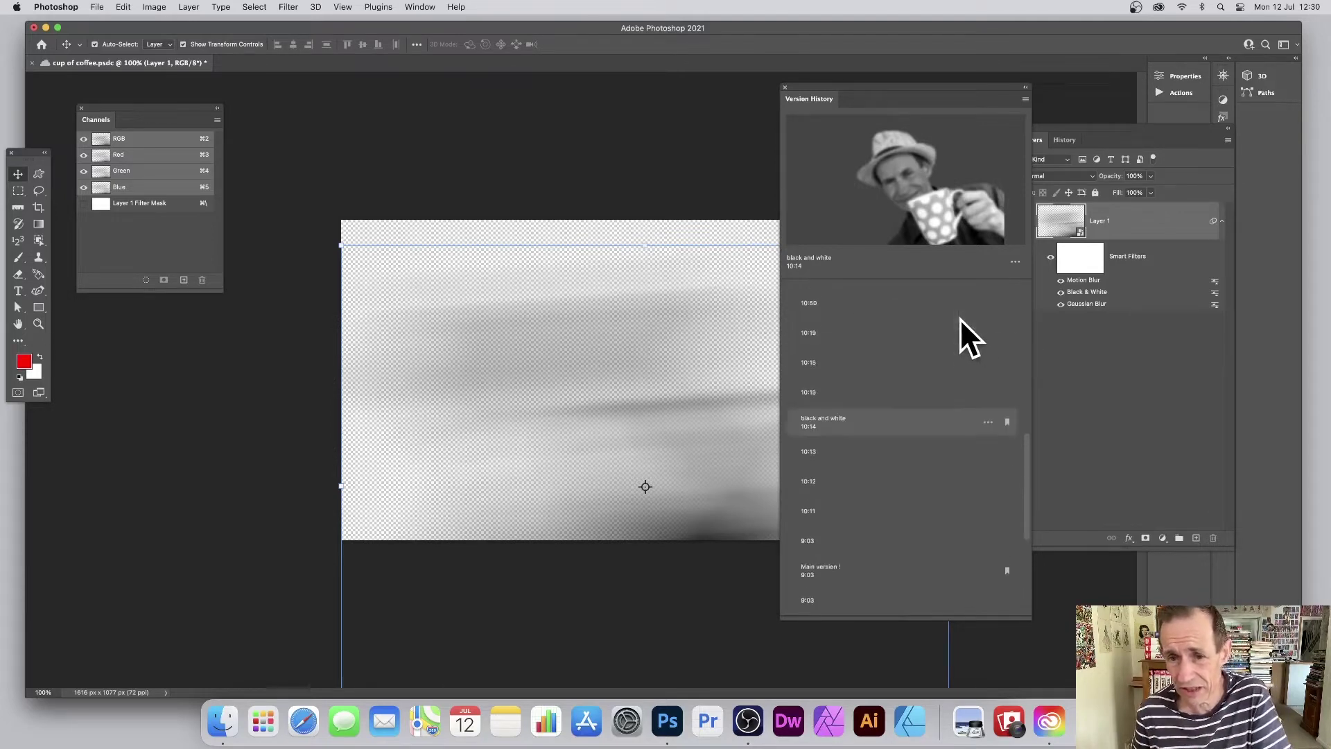
Save the motion-blurred document as a new version and preview its 12:29 entry.
left_click(97, 6)
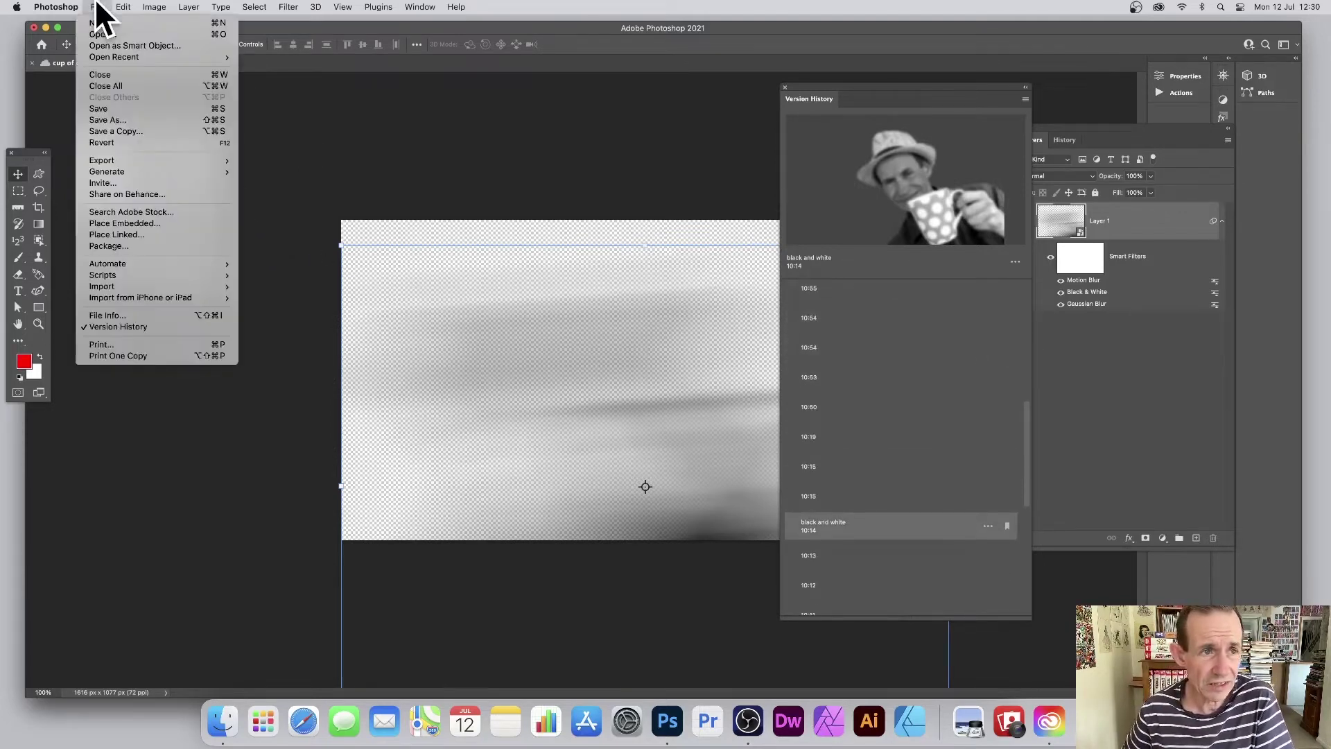
left_click(118, 109)
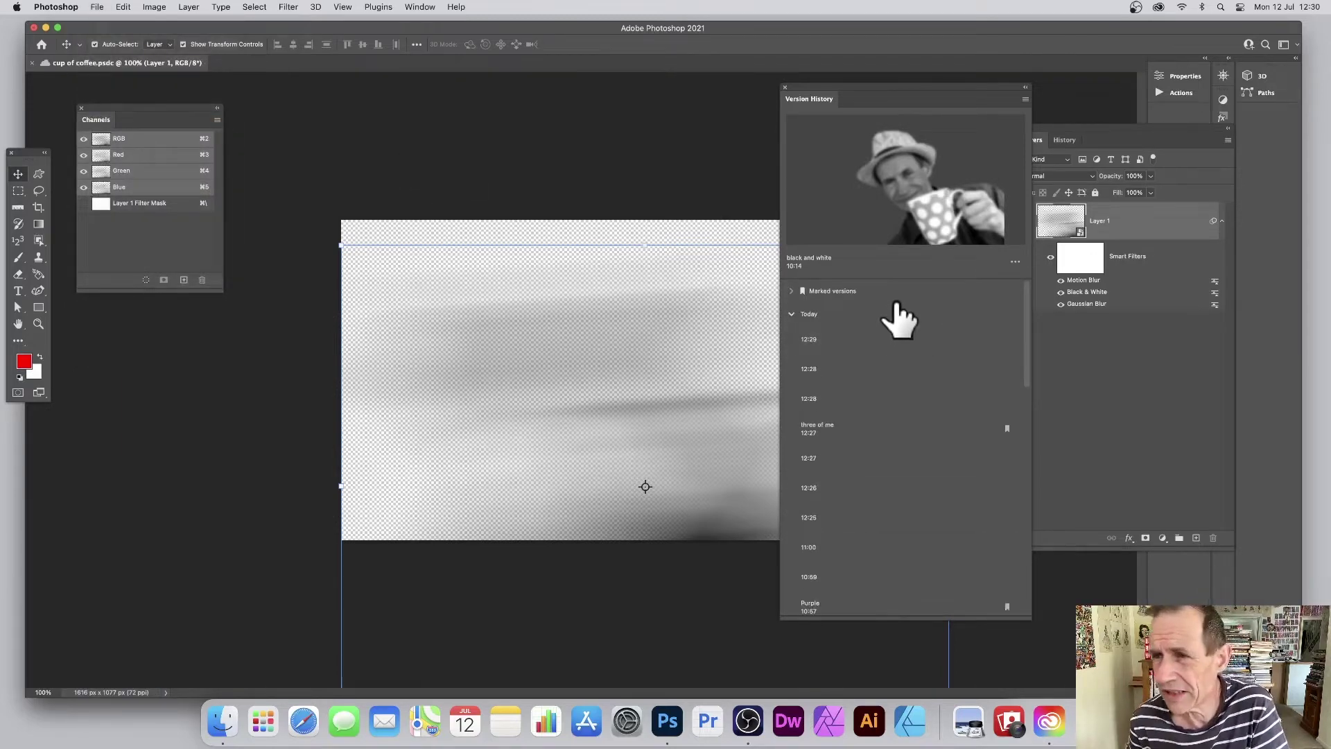
left_click(835, 338)
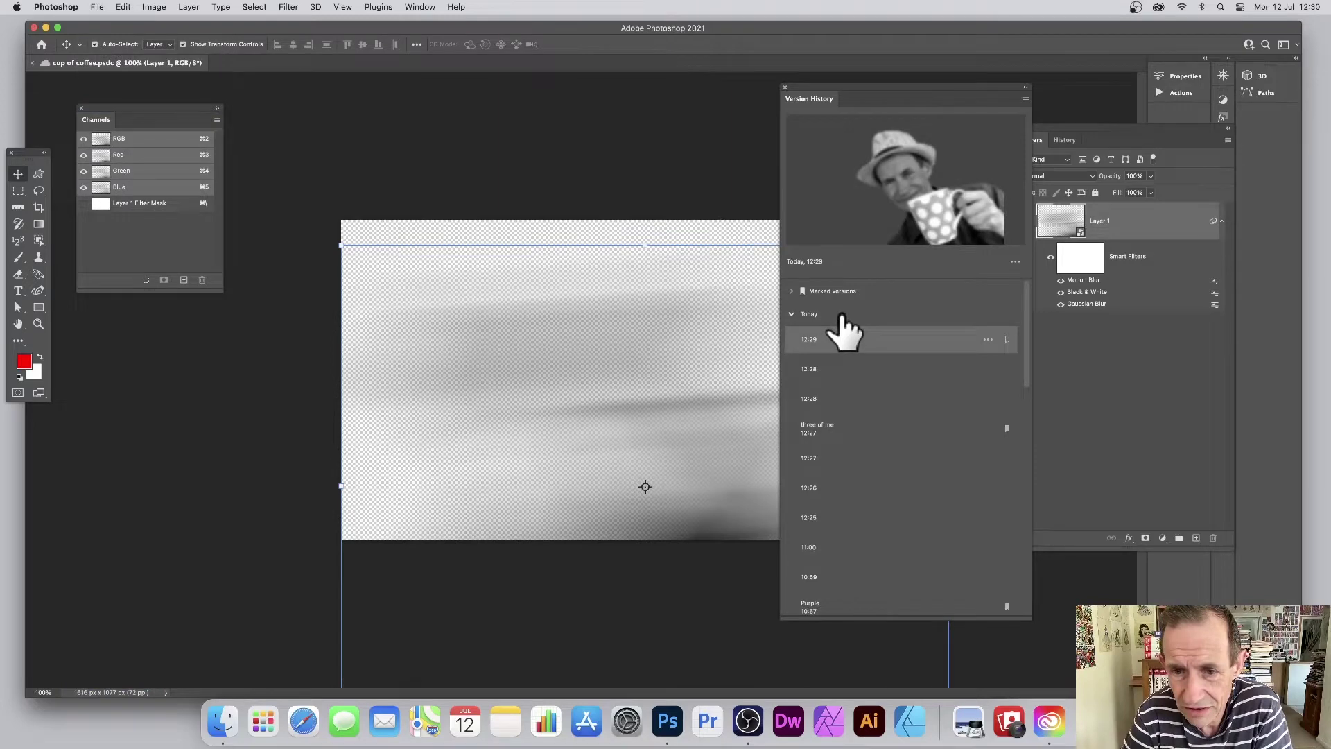
Preview the 12:30, green 10:55, 10:54 and colour 10:13 versions in turn.
left_click(804, 339)
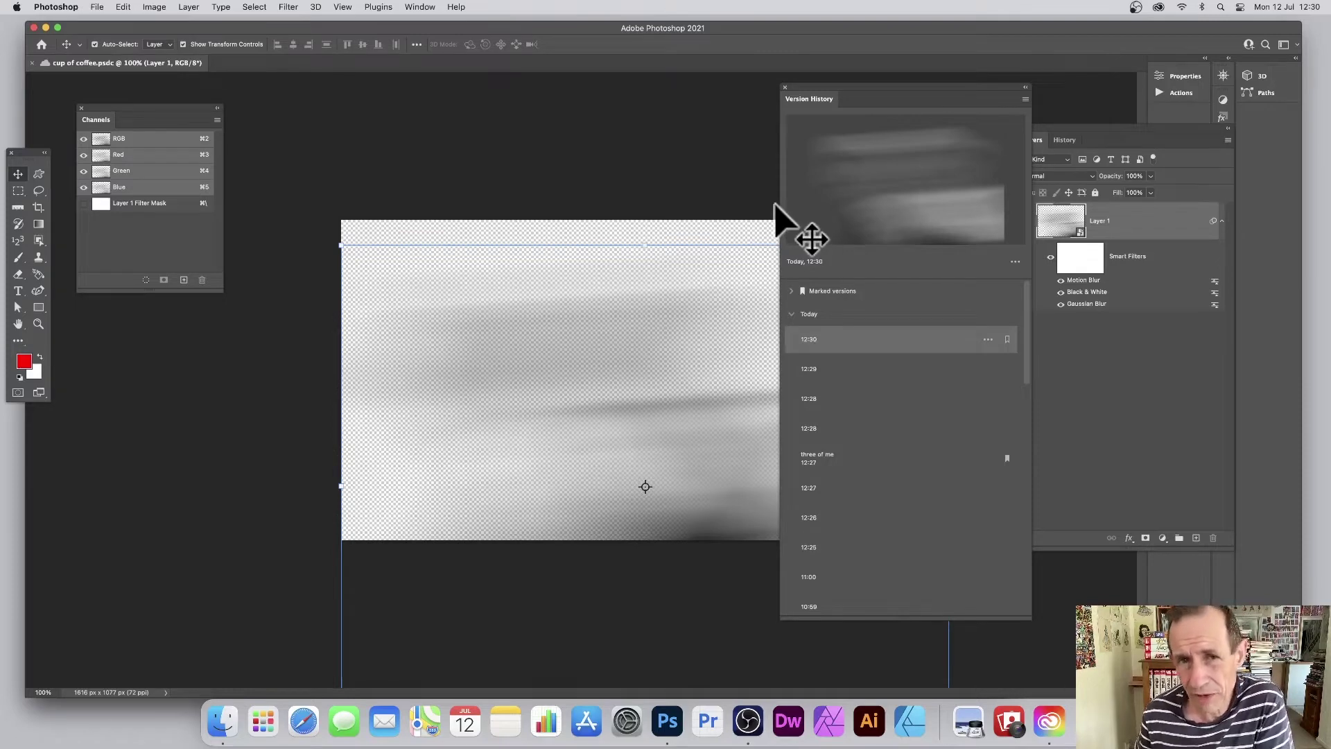
scroll(947, 431, "down", 5)
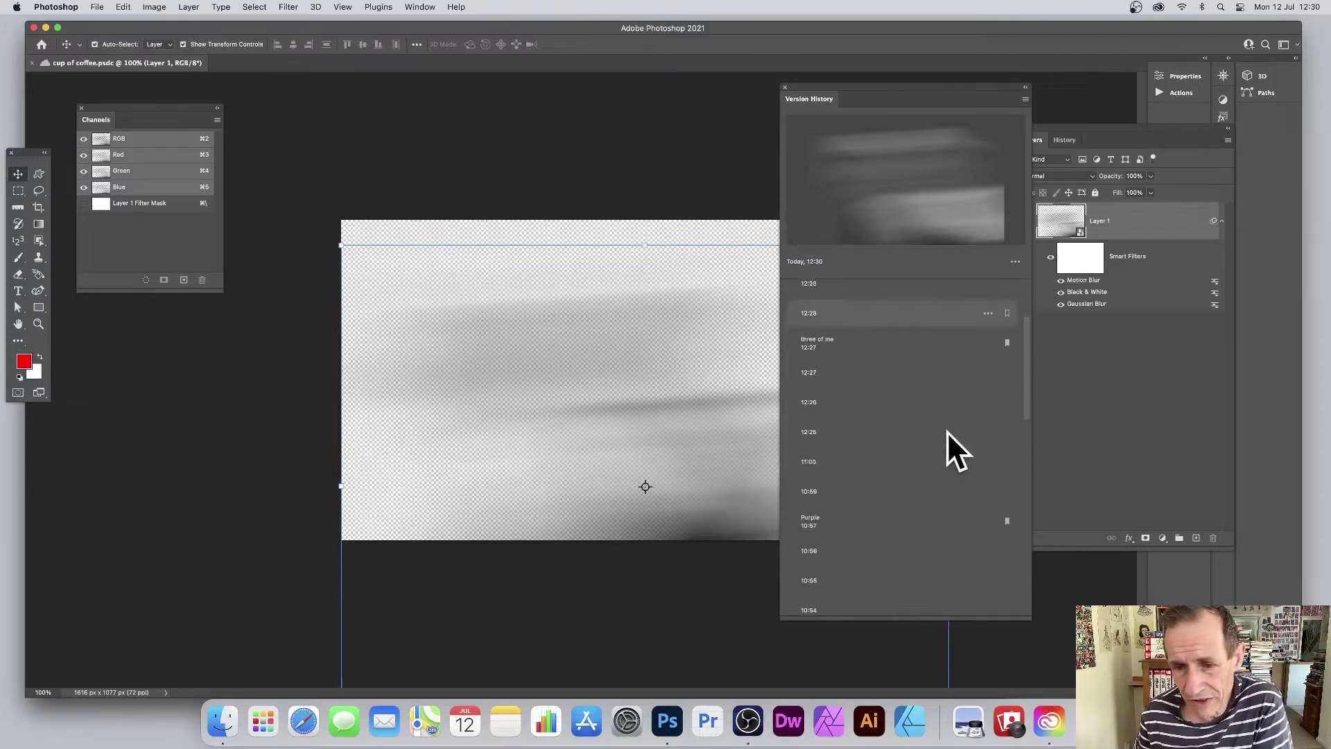
left_click(853, 380)
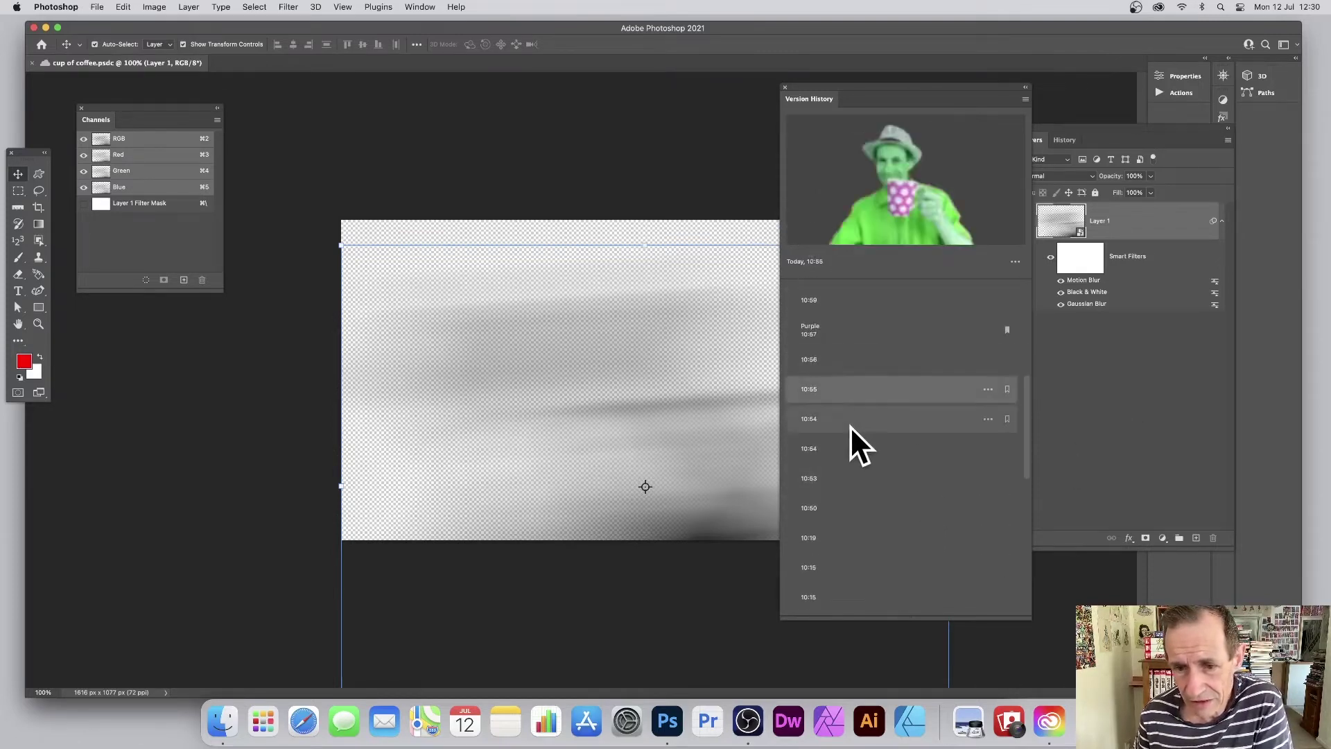
left_click(852, 420)
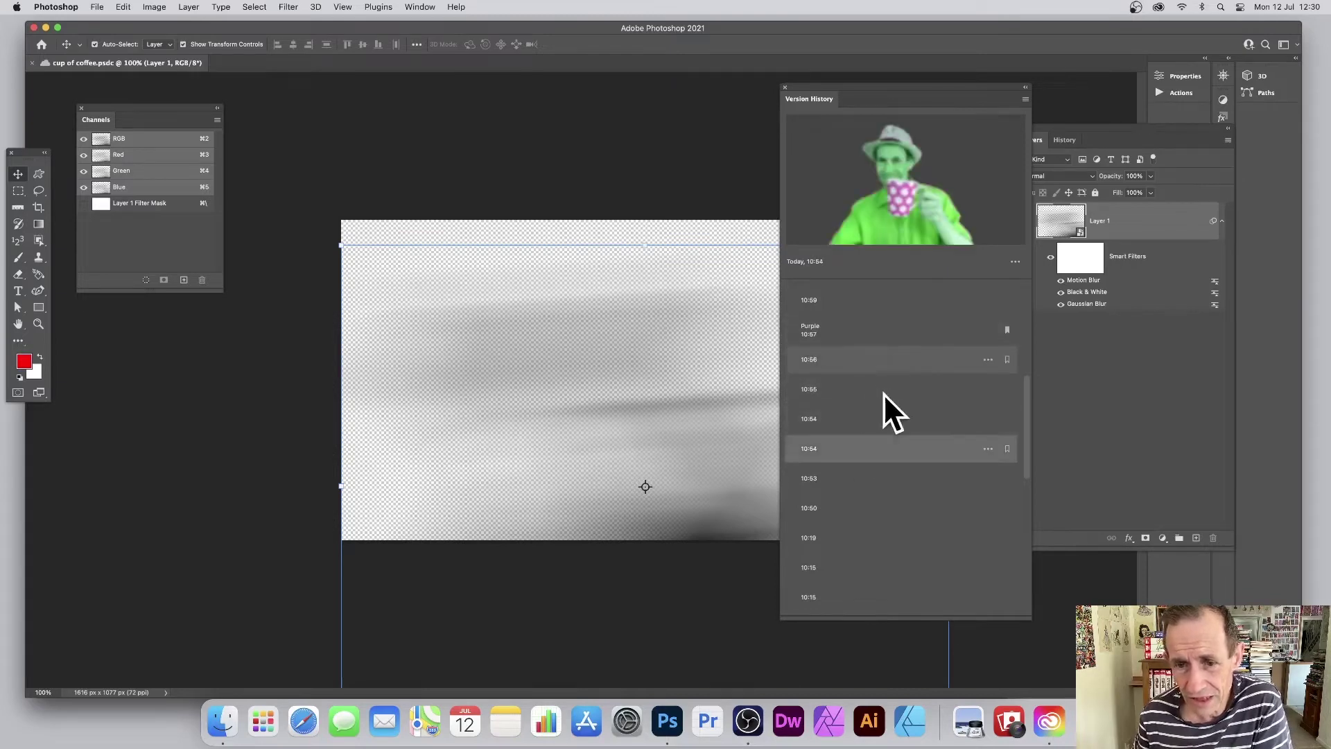
scroll(880, 402, "down", 4)
left_click(863, 408)
left_click(859, 440)
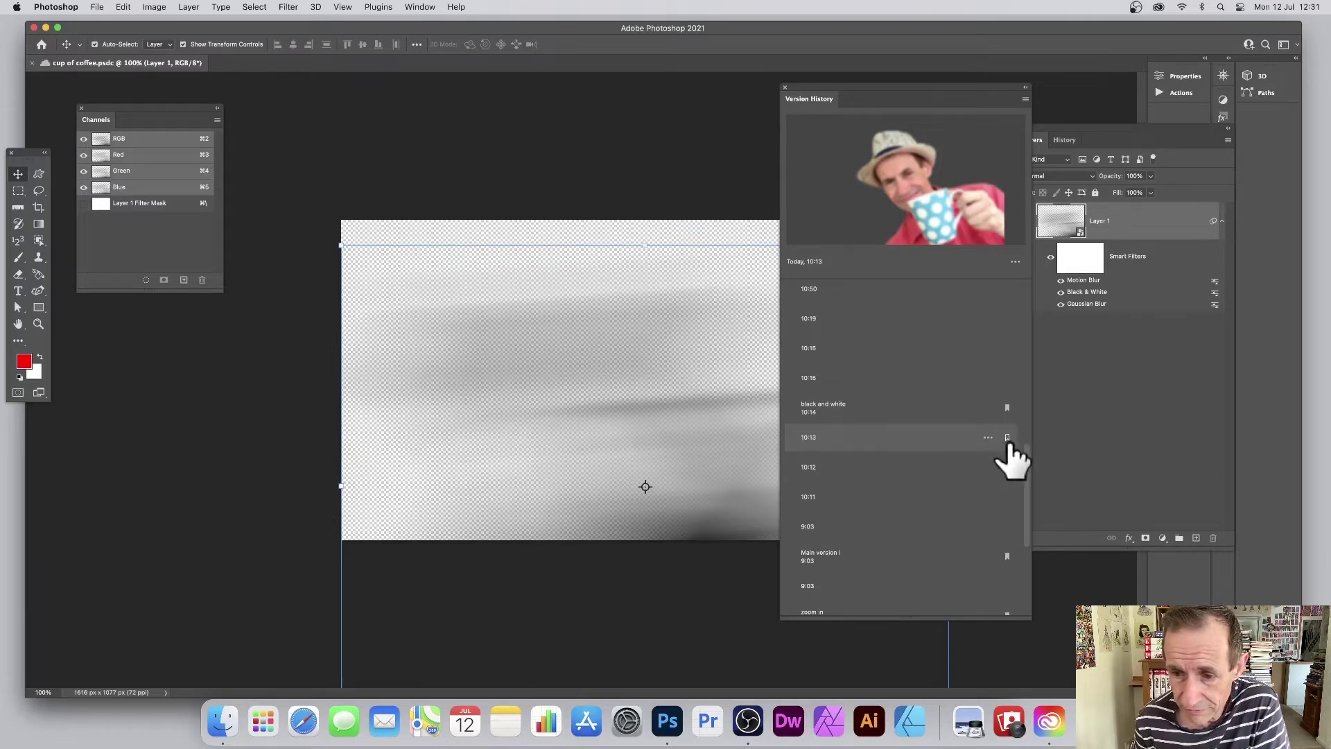
Preview the black-and-white 10:56 version of the man holding the spotted mug.
scroll(1011, 461, "up", 10)
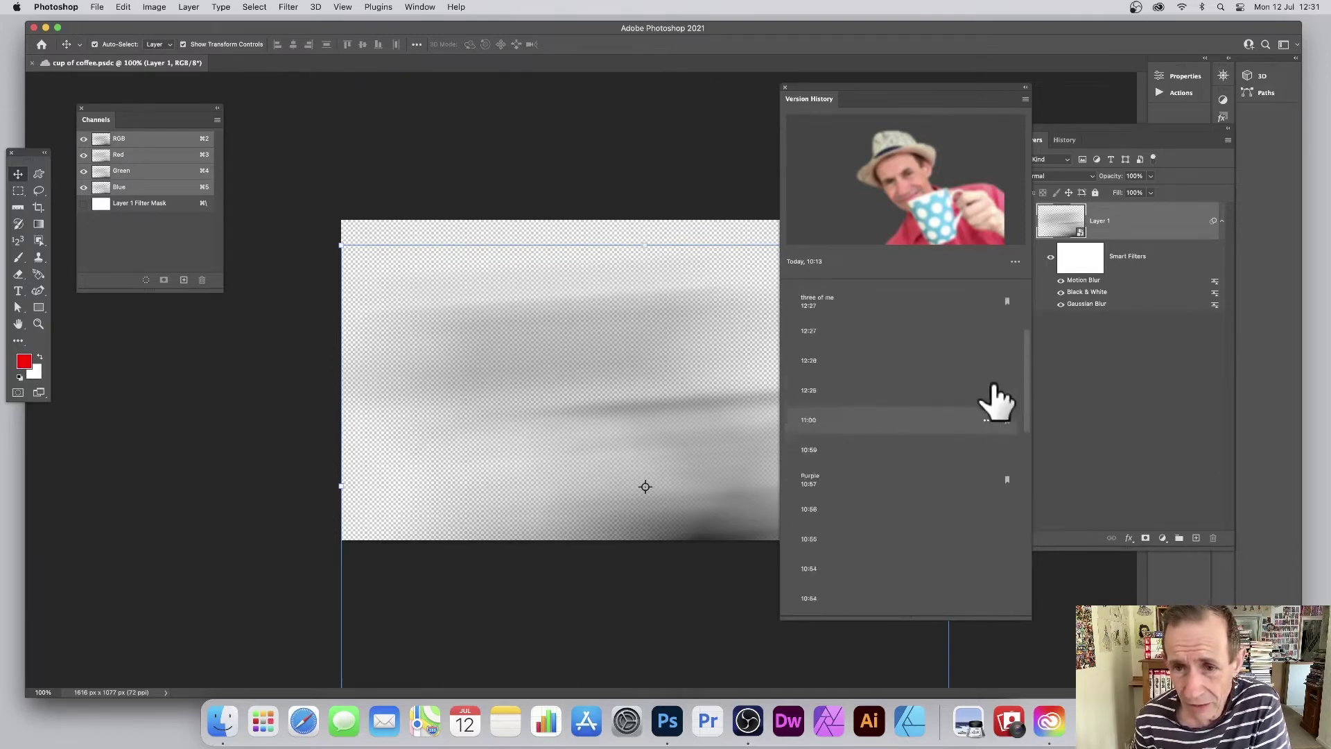
scroll(872, 357, "down", 4)
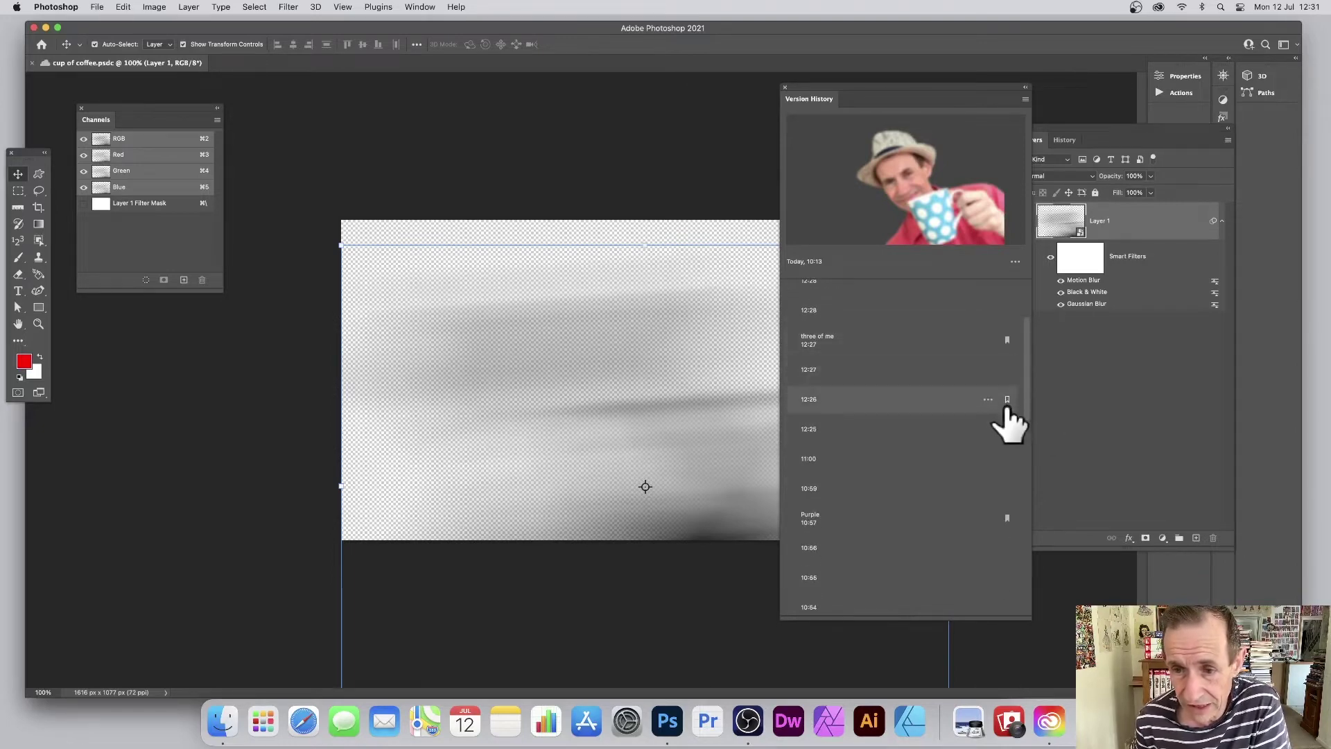
scroll(1007, 402, "down", 5)
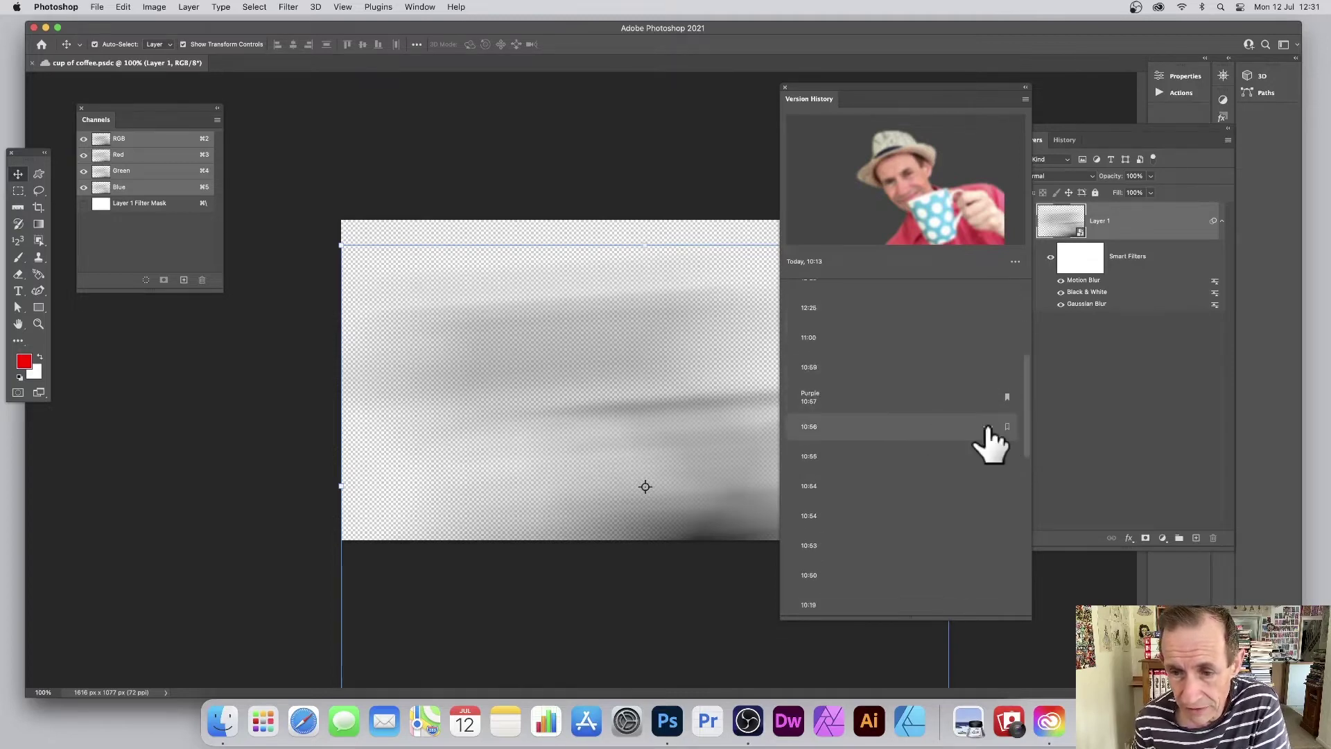
left_click(835, 427)
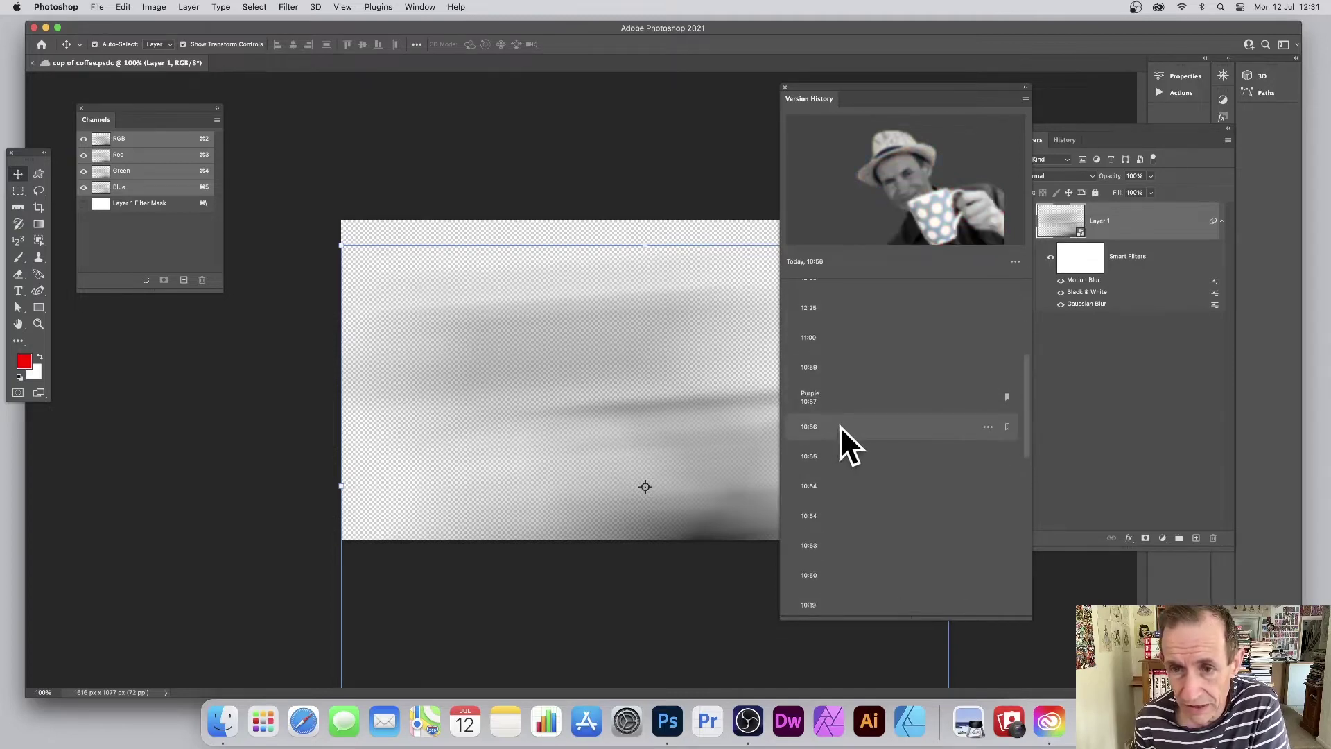
Mark the 10:56 version as 'black and white side' and expand Marked versions.
left_click(1007, 427)
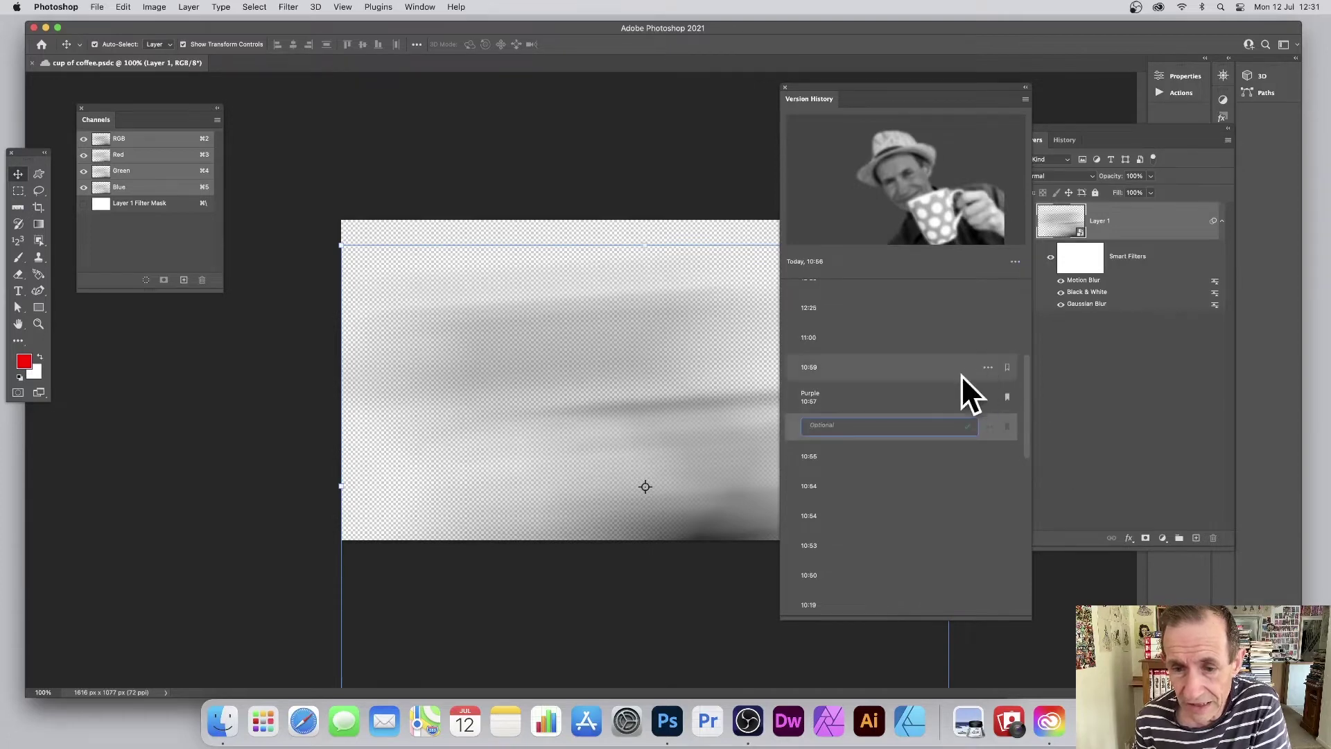
type("bl")
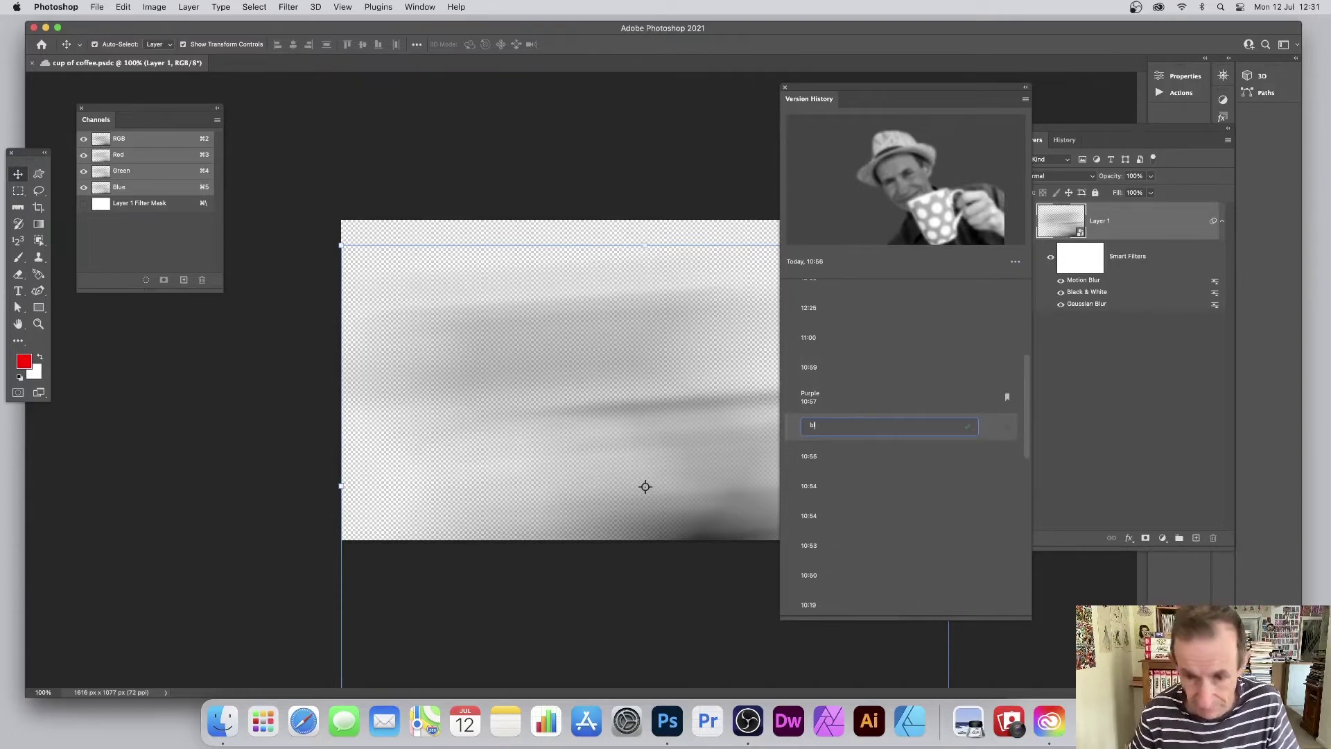
type("ack and whiter o")
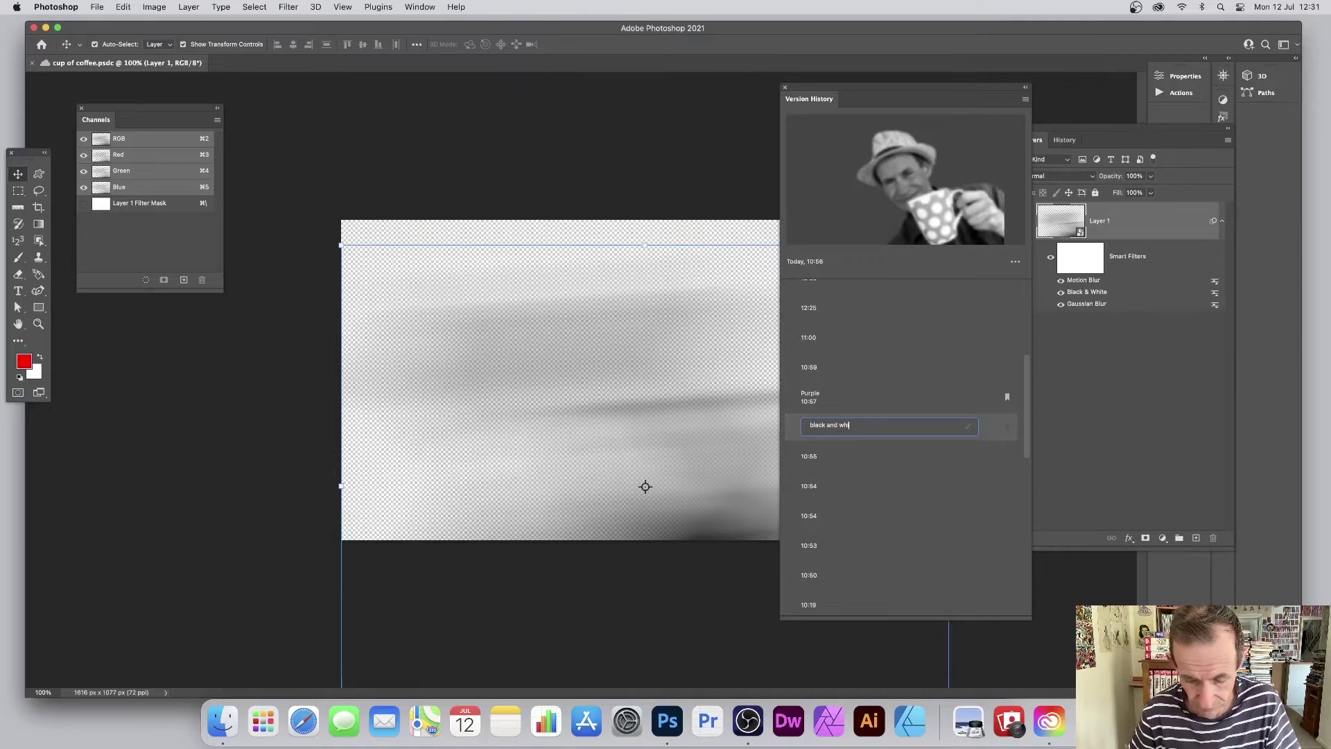
key("BackSpace")
key("BackSpace")
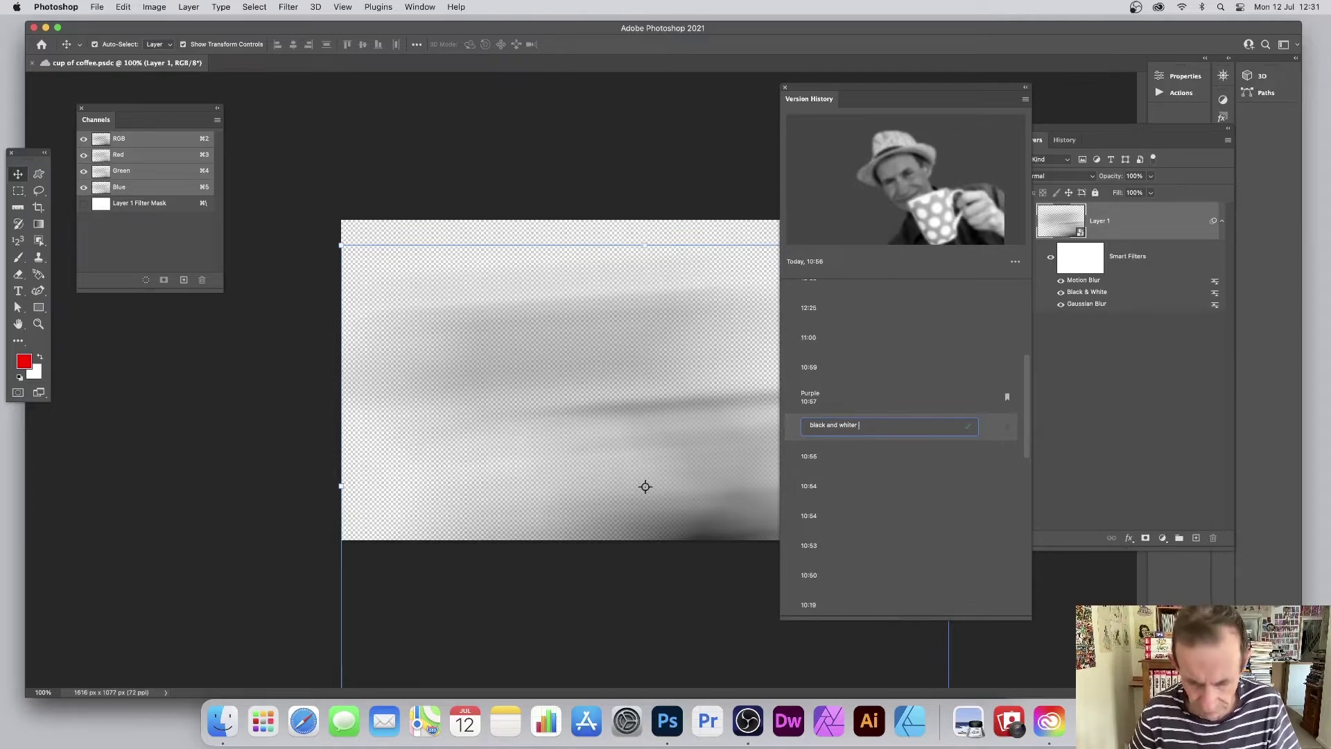
key("BackSpace")
type("side")
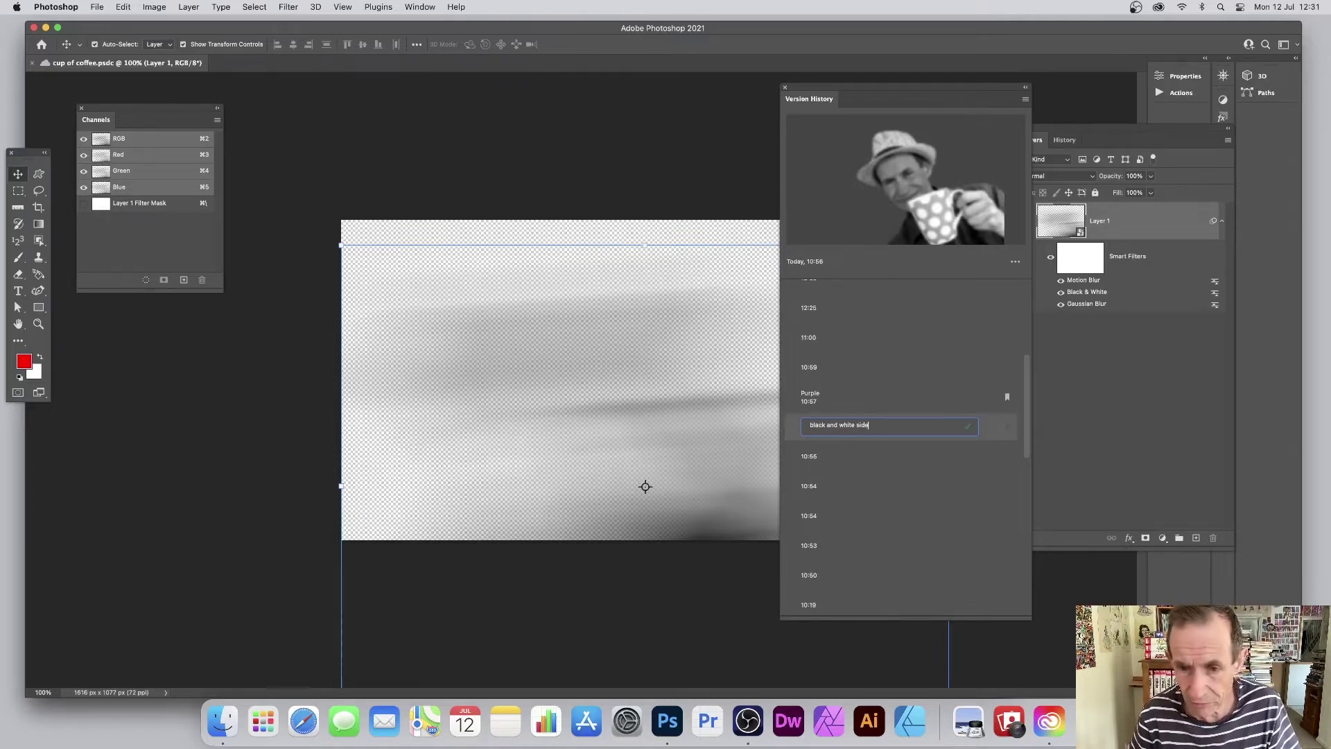
key("Return")
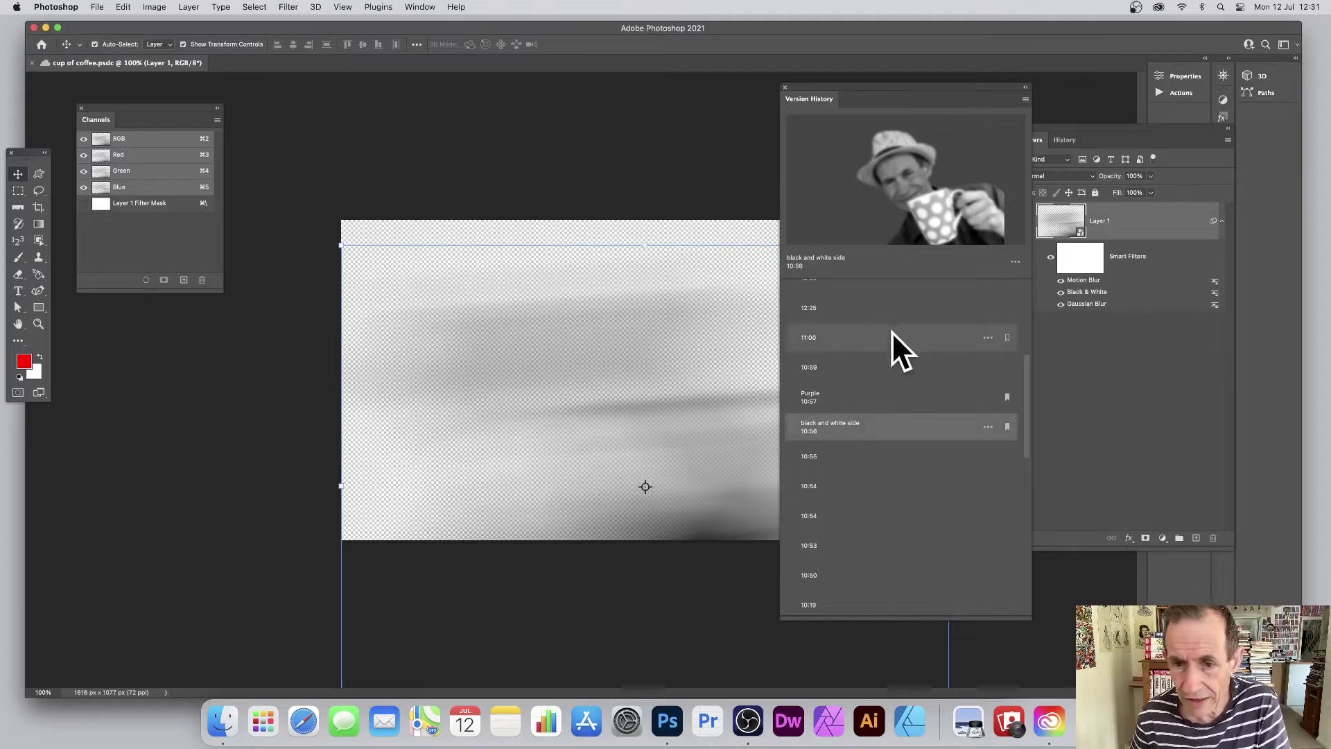
left_click(793, 290)
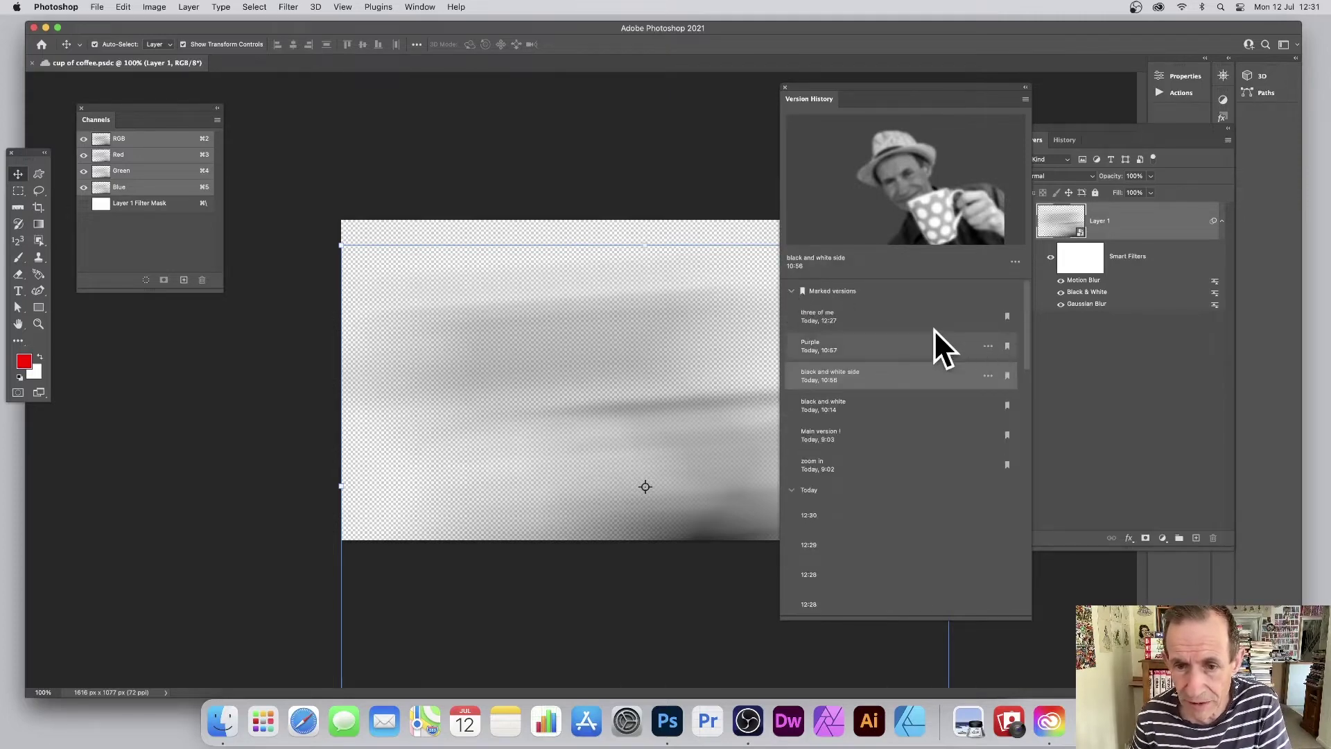
Preview the Purple and 'black and white side' versions without reverting to either.
left_click(847, 357)
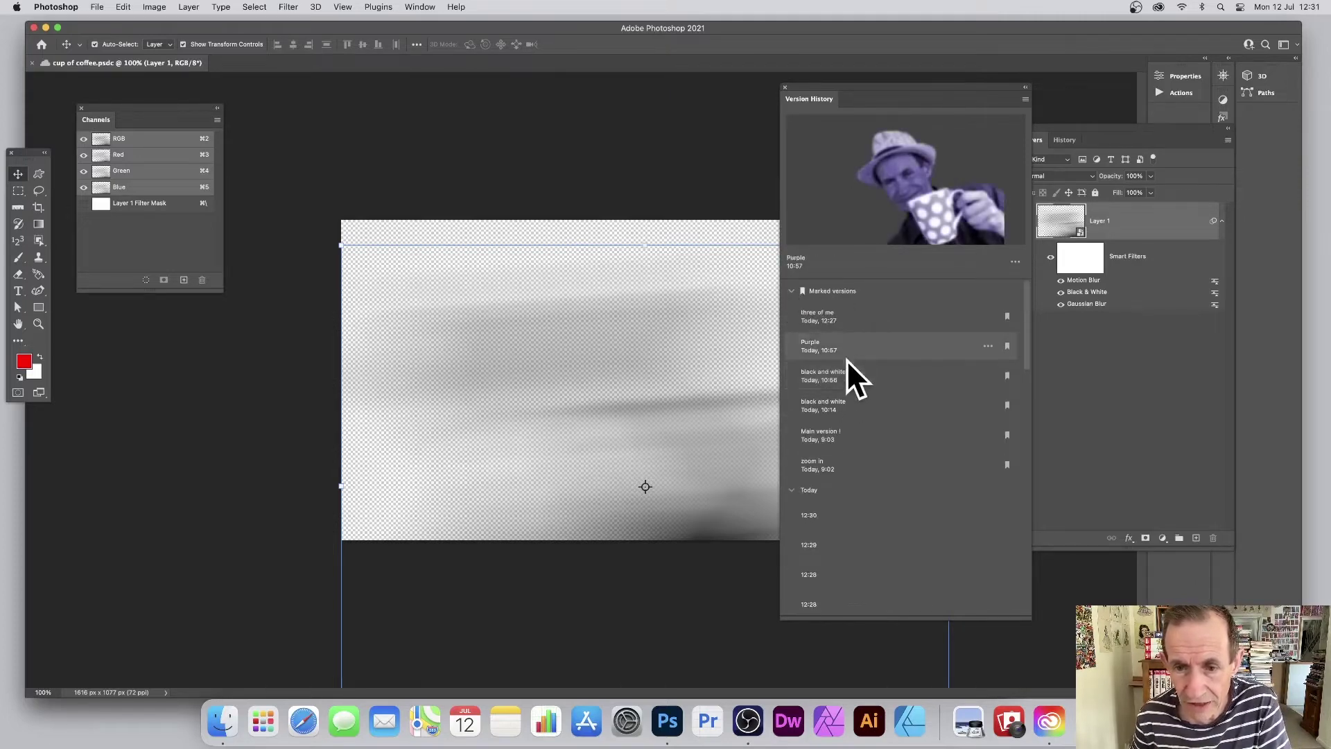
left_click(834, 375)
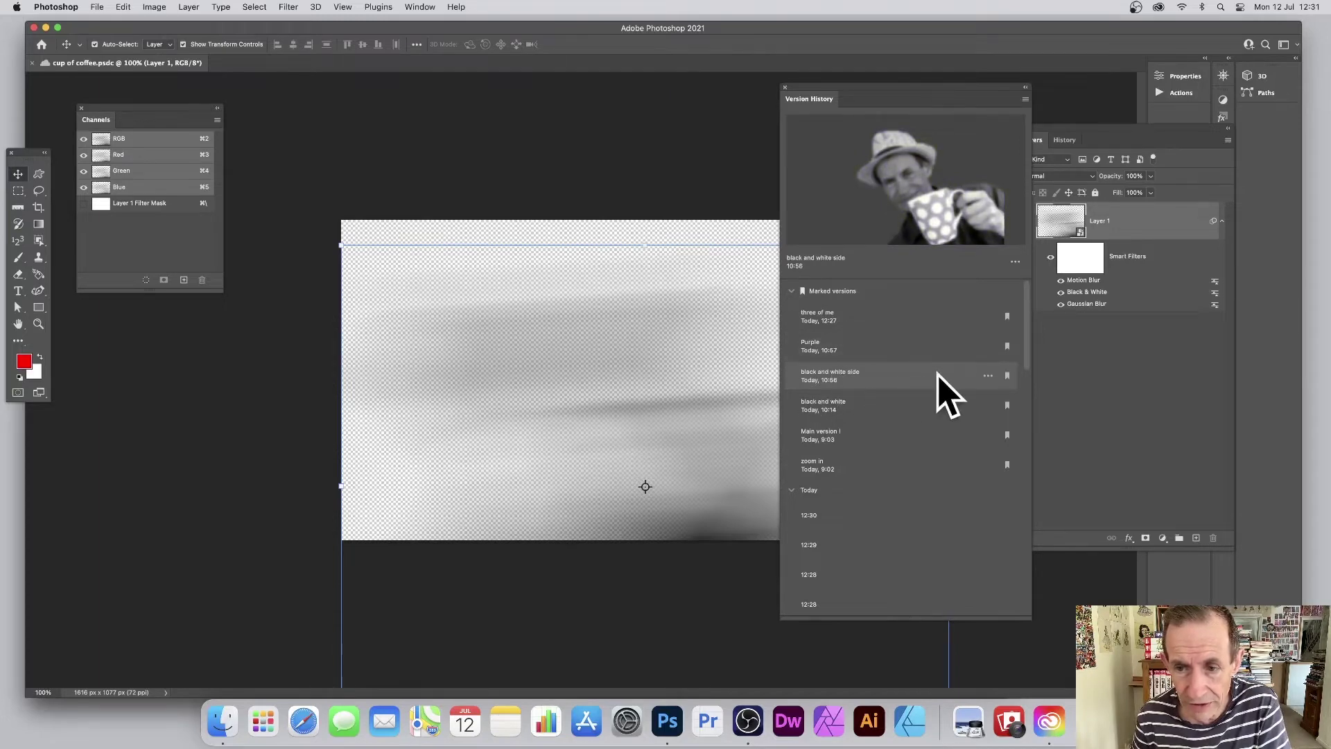
left_click(988, 375)
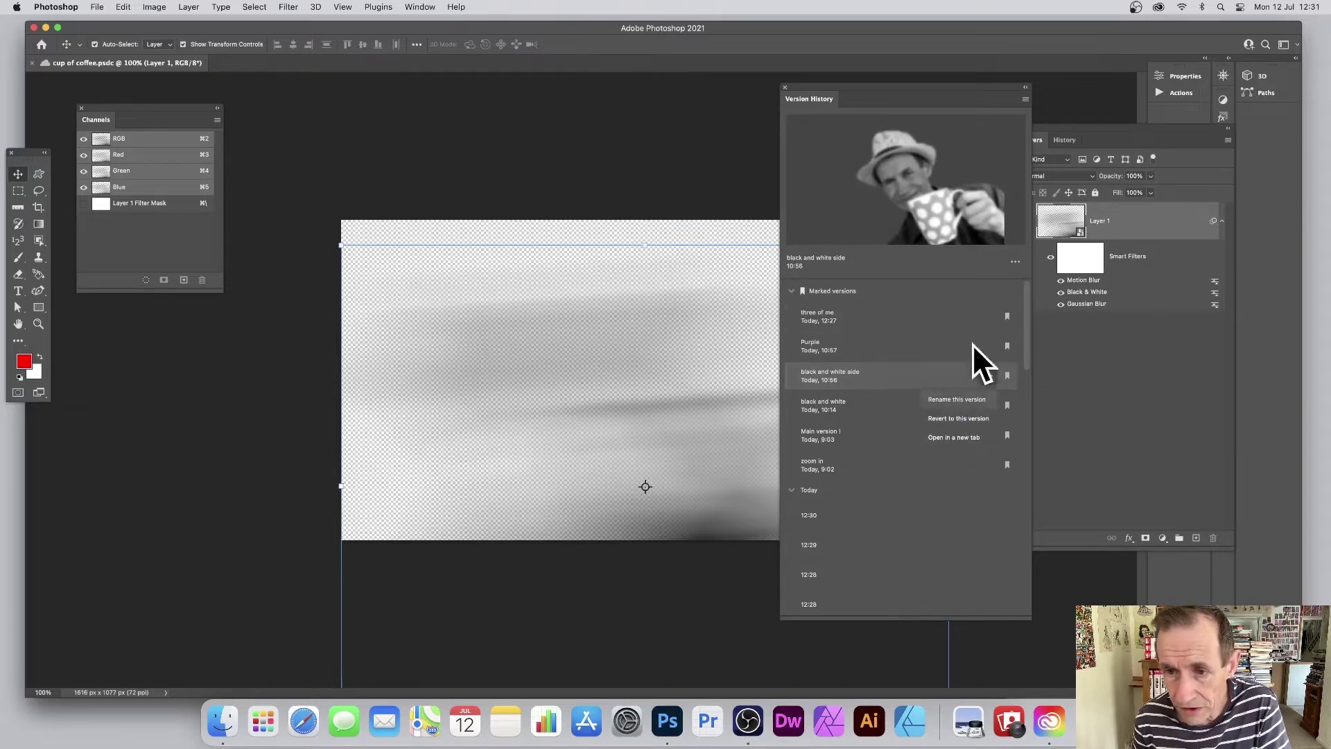
left_click(843, 373)
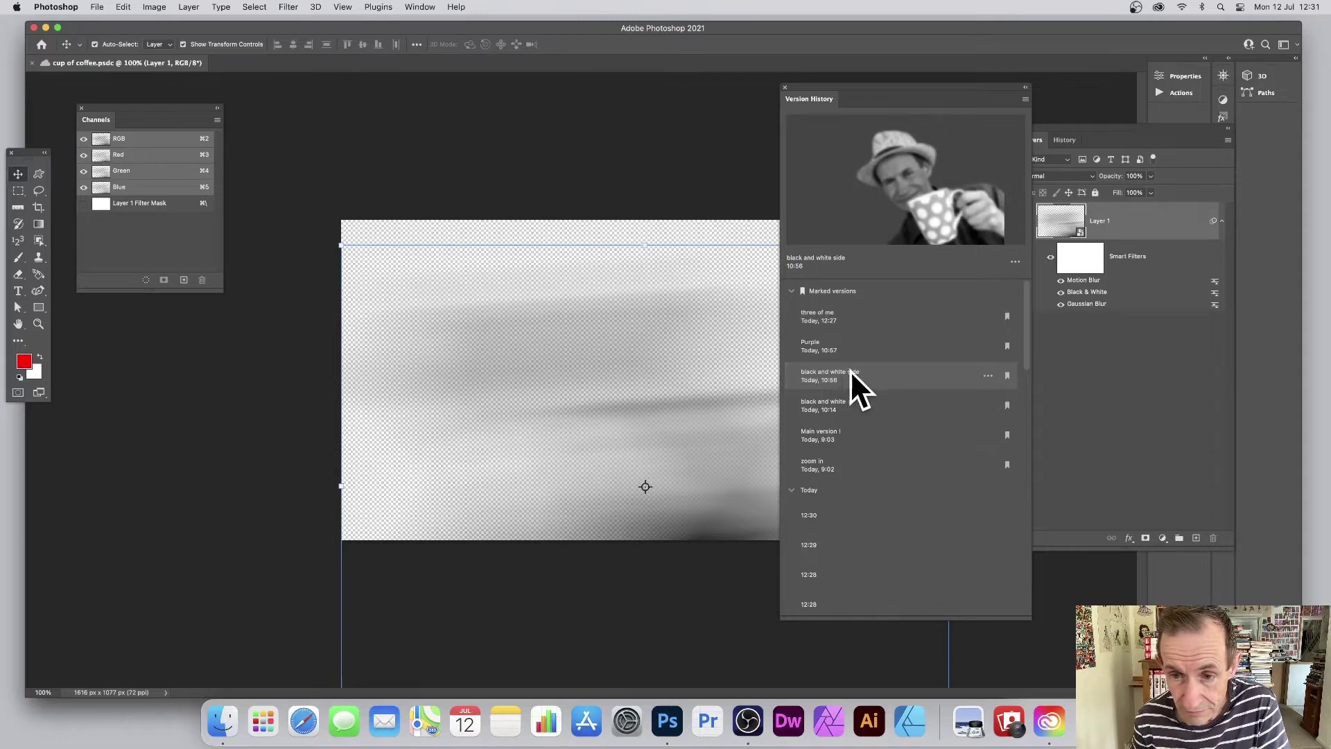
left_click(1015, 262)
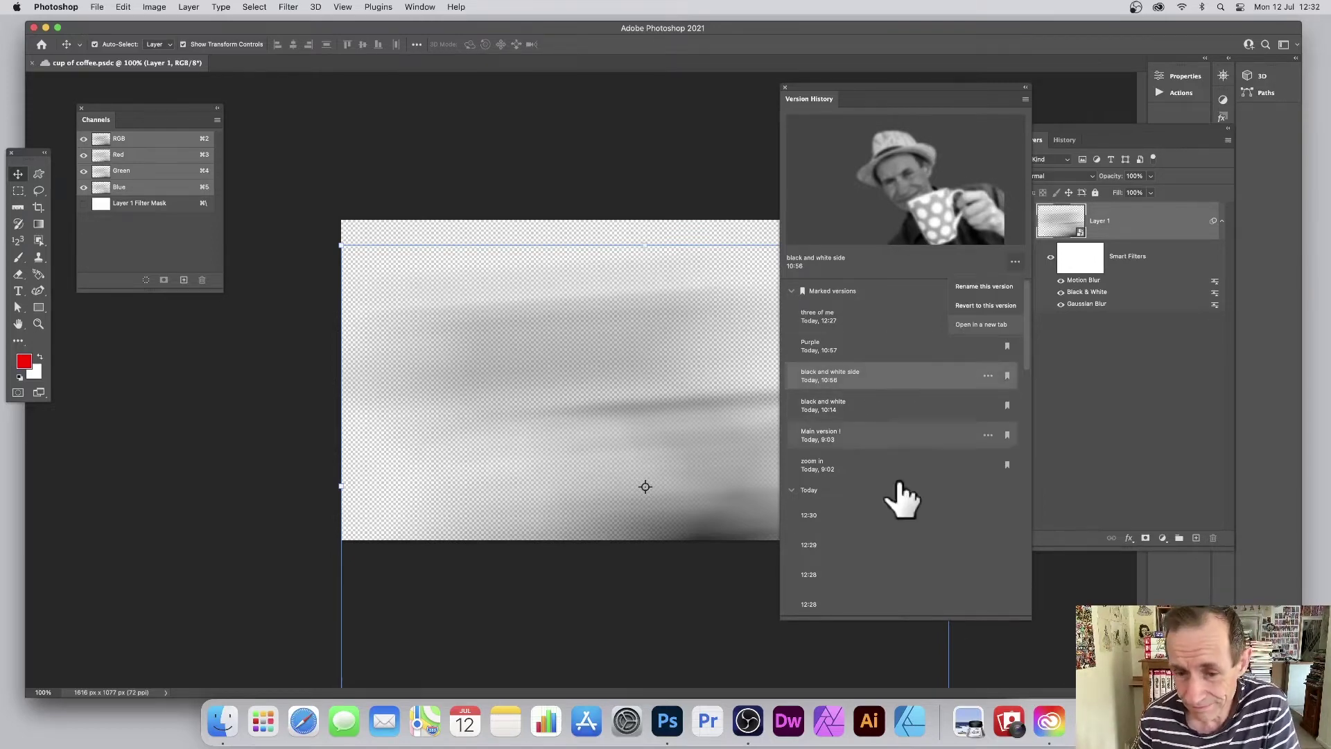
Scroll through the marked versions, then bring the Layers panel in front of Version History.
scroll(891, 499, "down", 15)
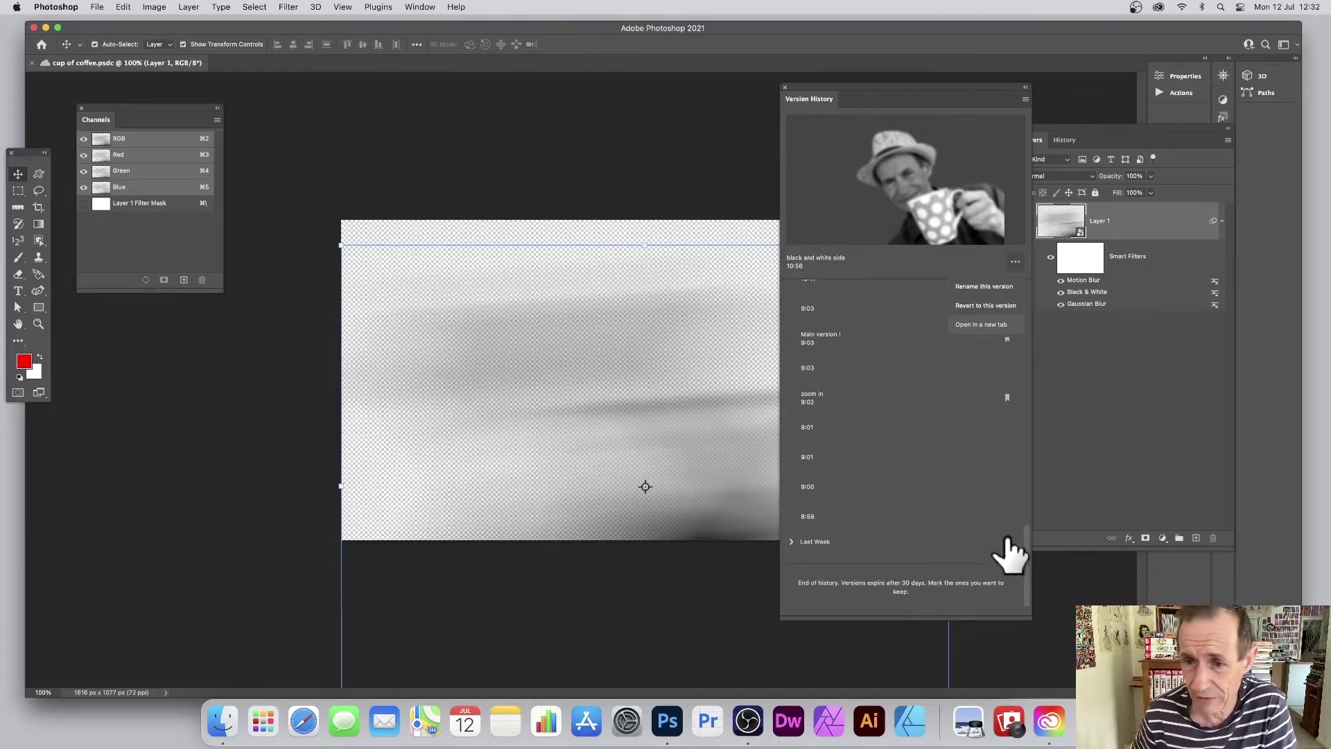
scroll(888, 387, "up", 10)
scroll(887, 385, "up", 5)
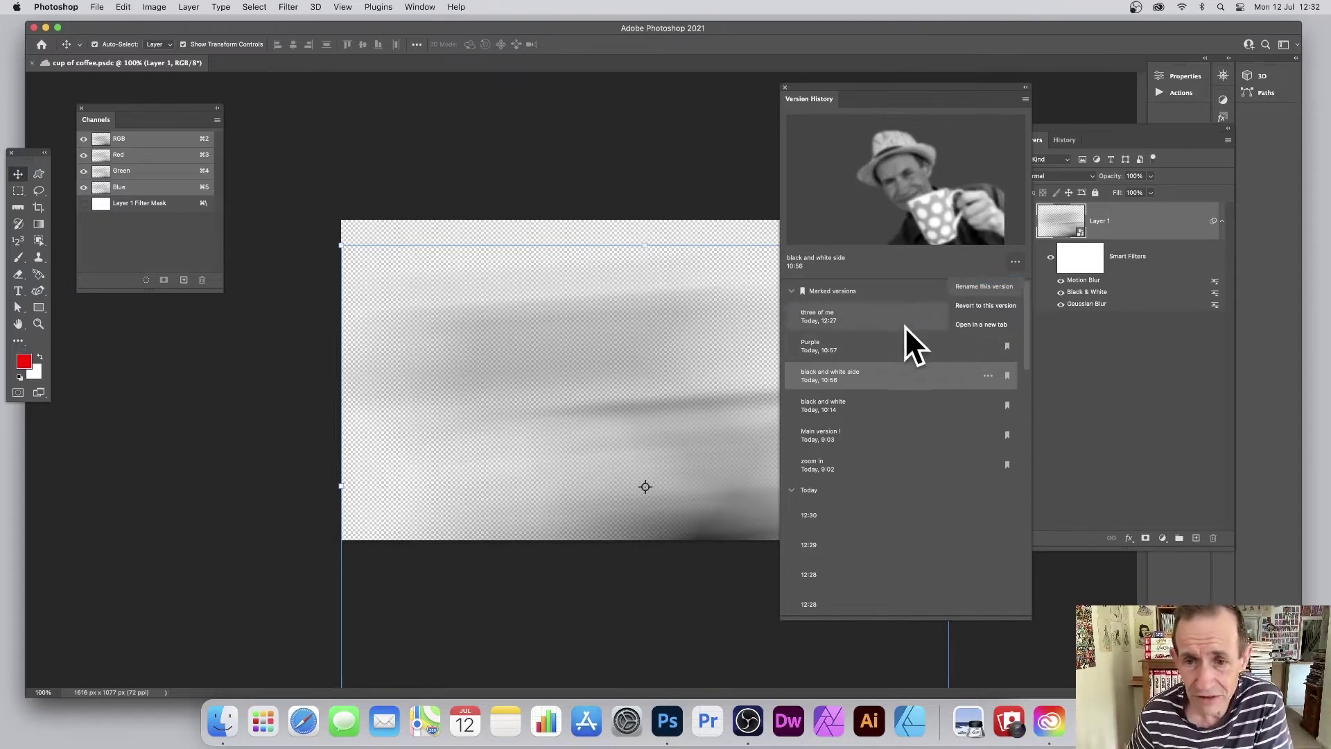
scroll(907, 375, "down", 3)
scroll(907, 374, "up", 3)
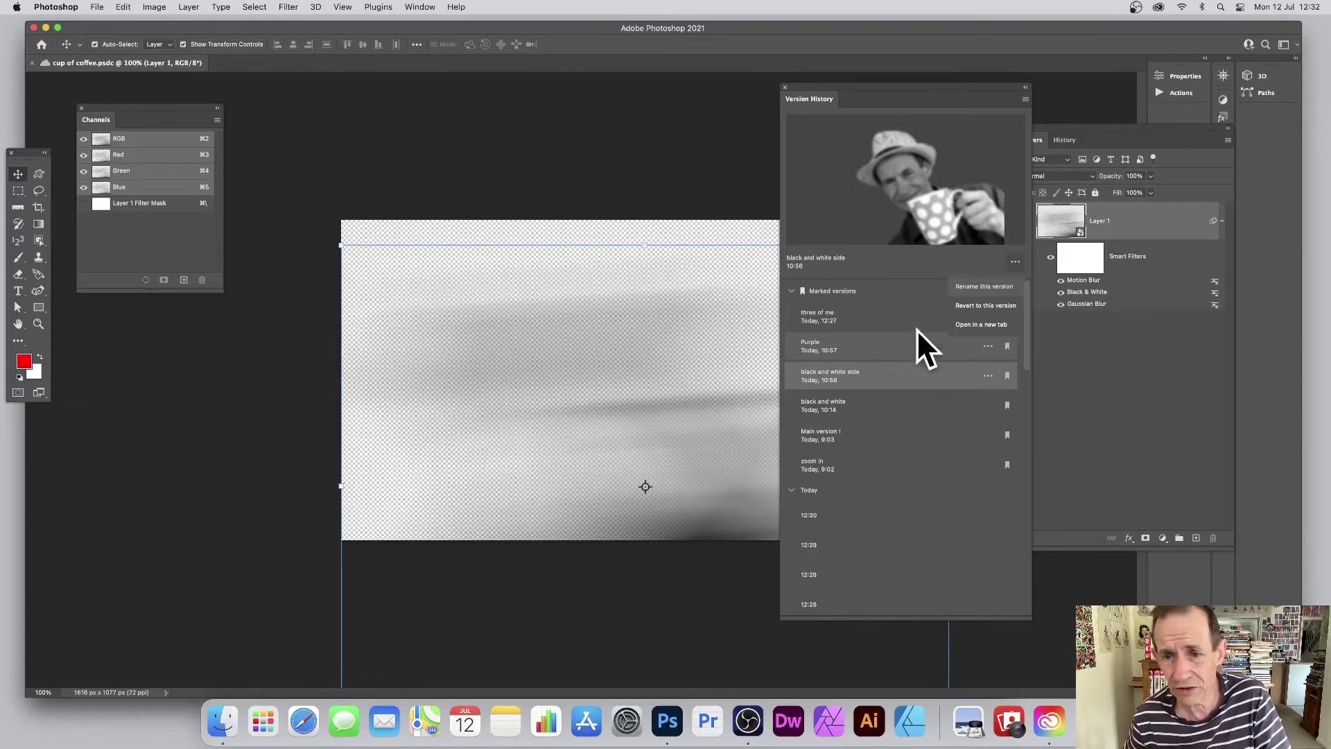
left_click(1113, 348)
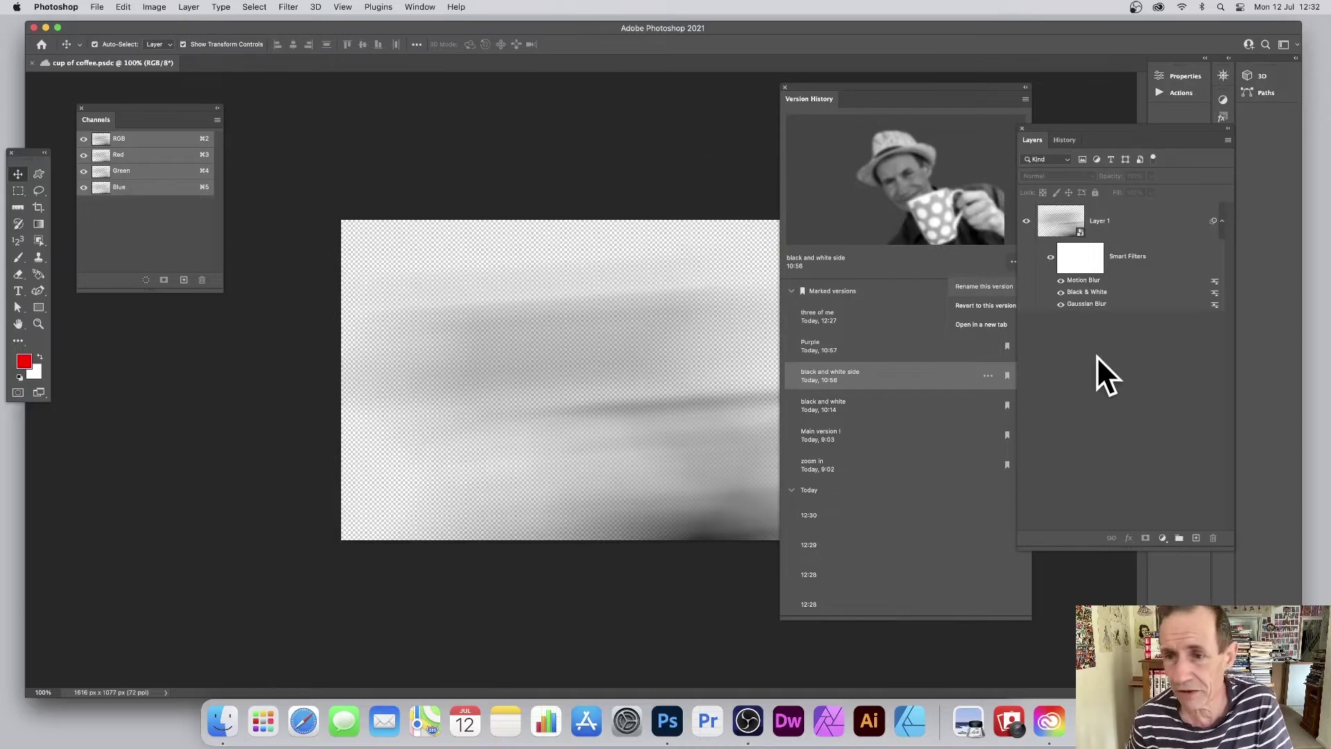
Add a starburst Pattern Fill 1 layer above Layer 1.
left_click(1056, 222)
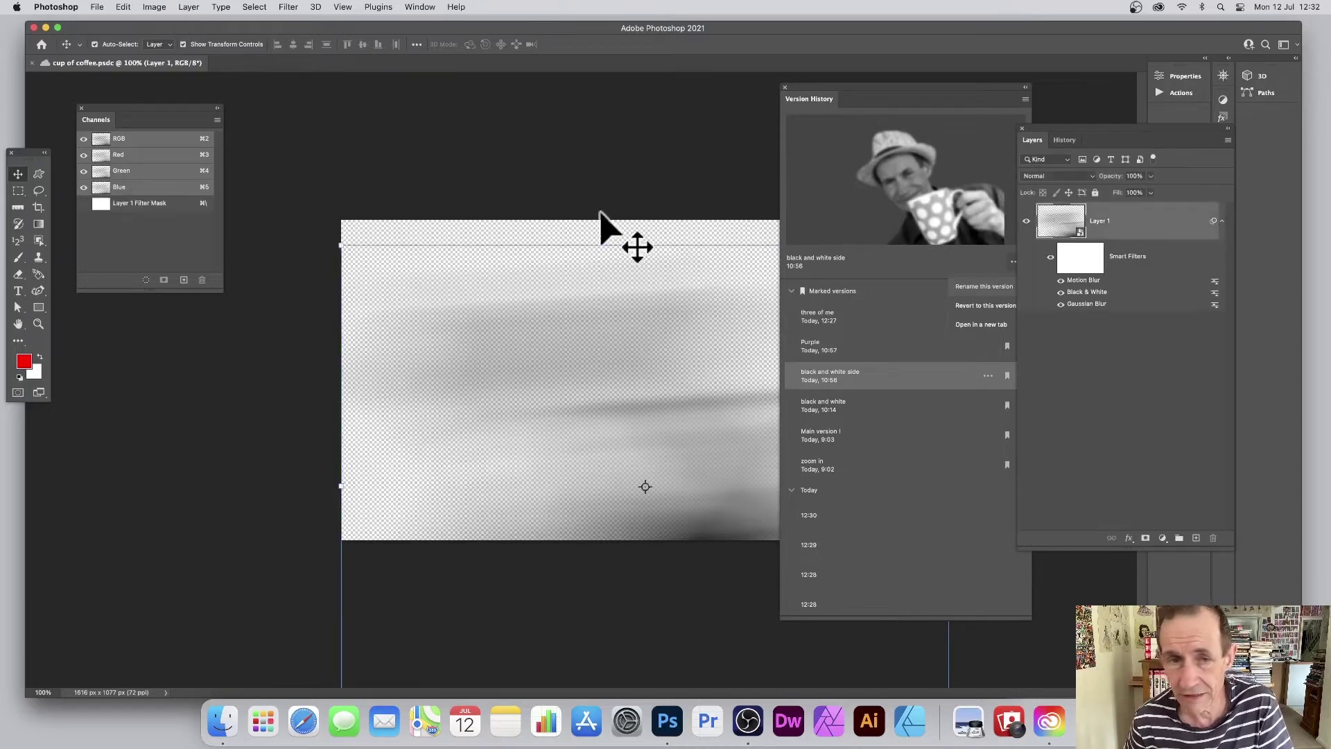
left_click(188, 8)
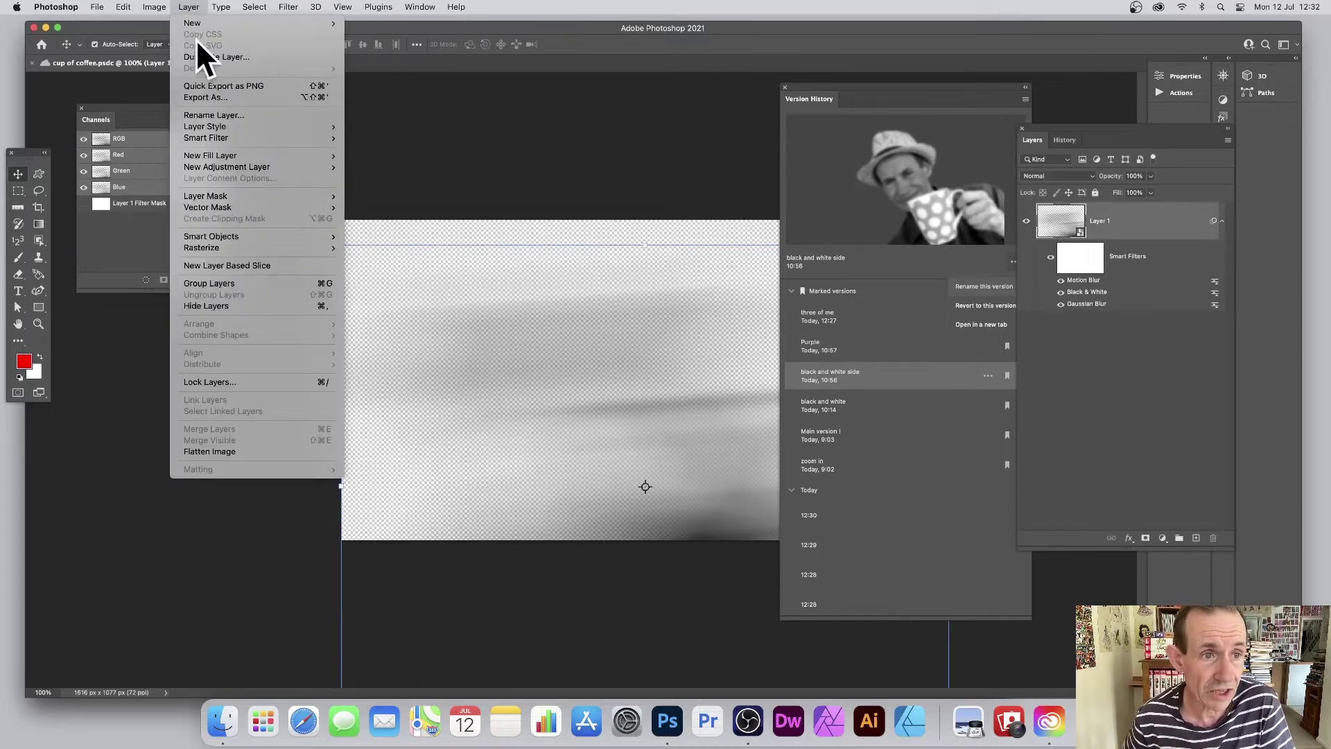
mouse_move(227, 156)
left_click(375, 179)
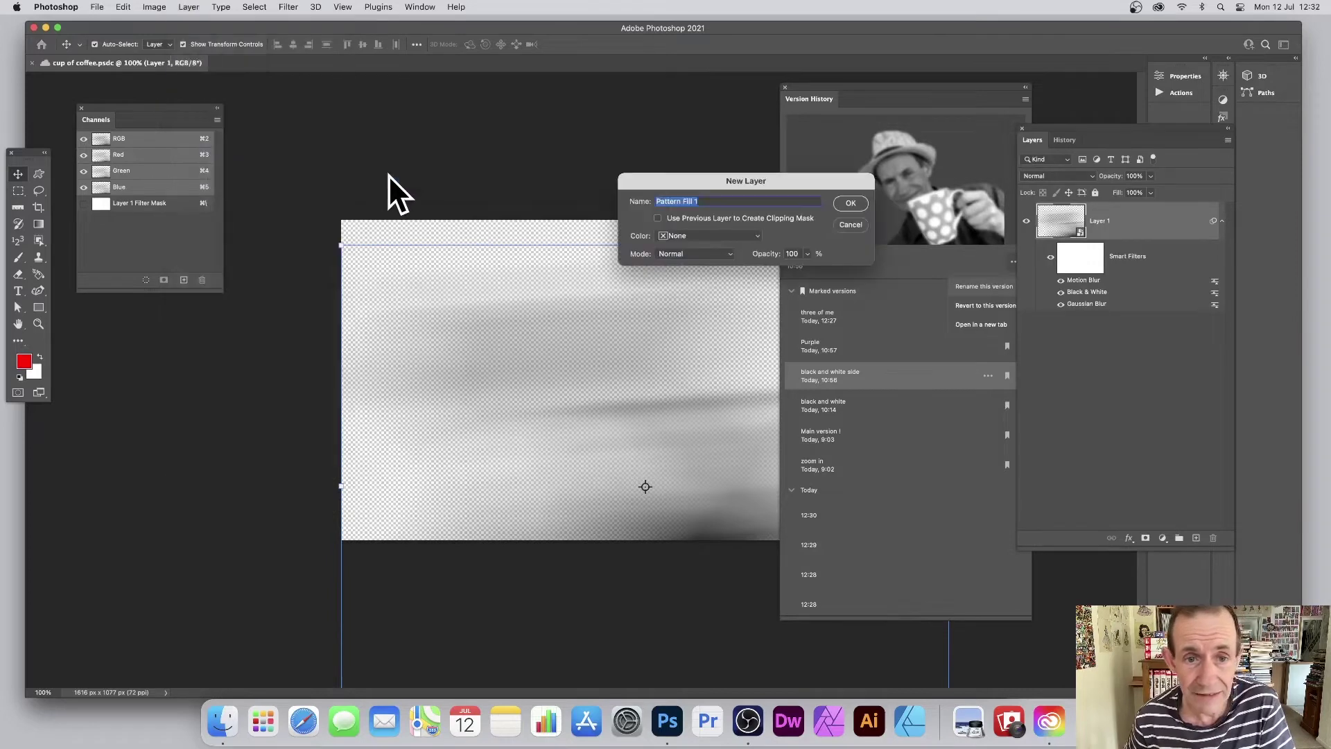
left_click(853, 202)
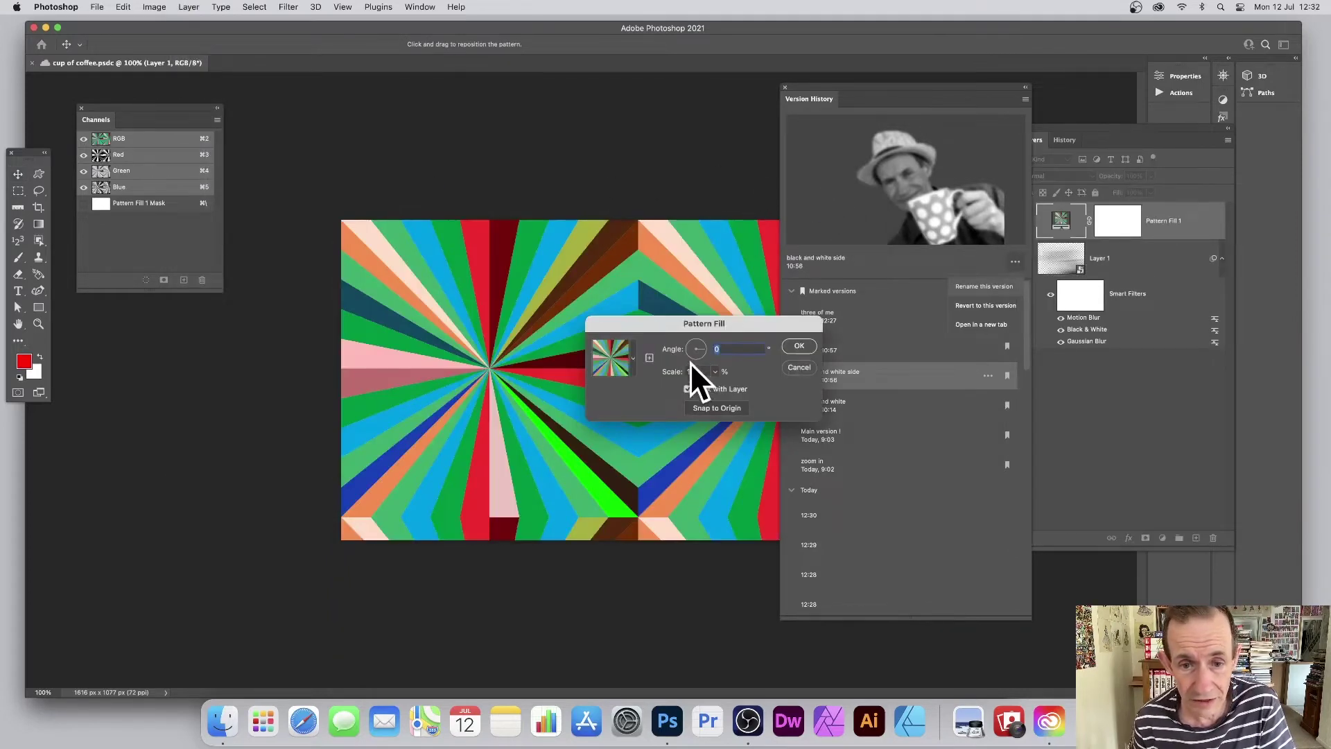
left_click(793, 346)
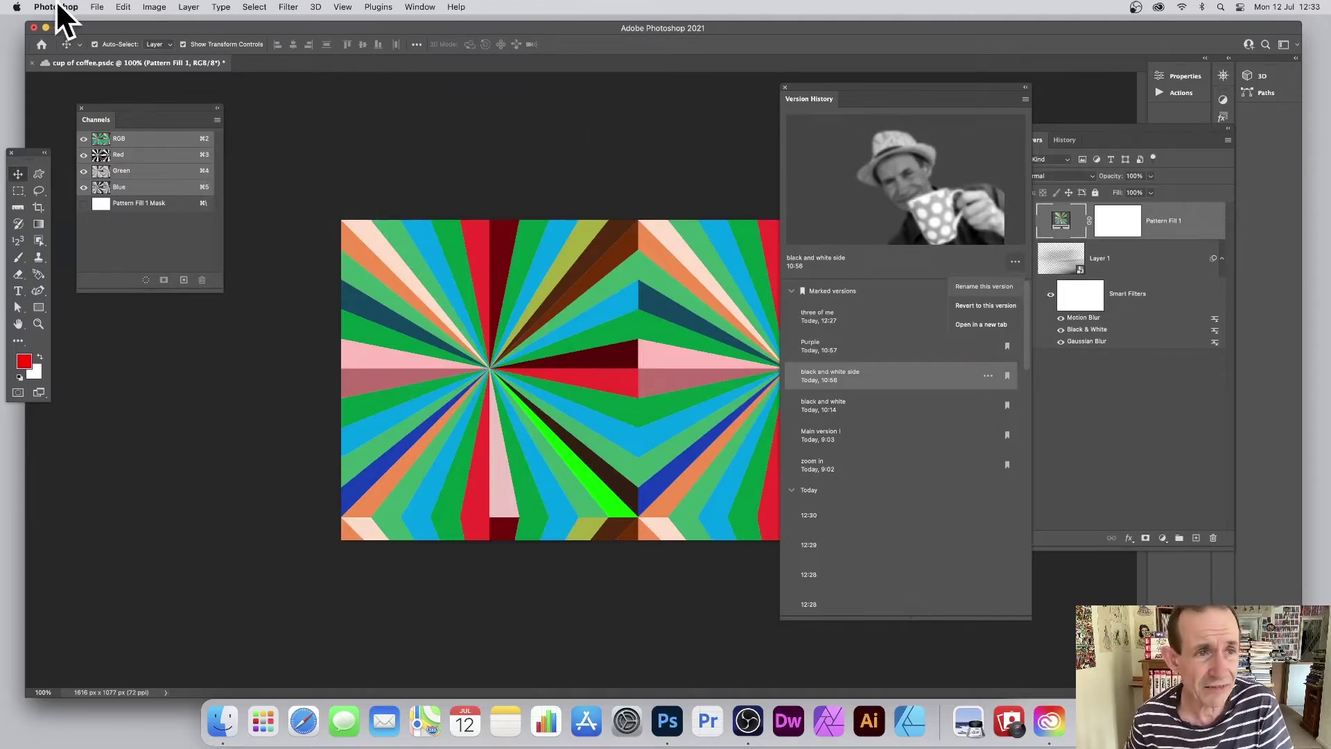
Set Pattern Fill 1's blend mode to Difference.
left_click(1075, 228)
left_click(1061, 176)
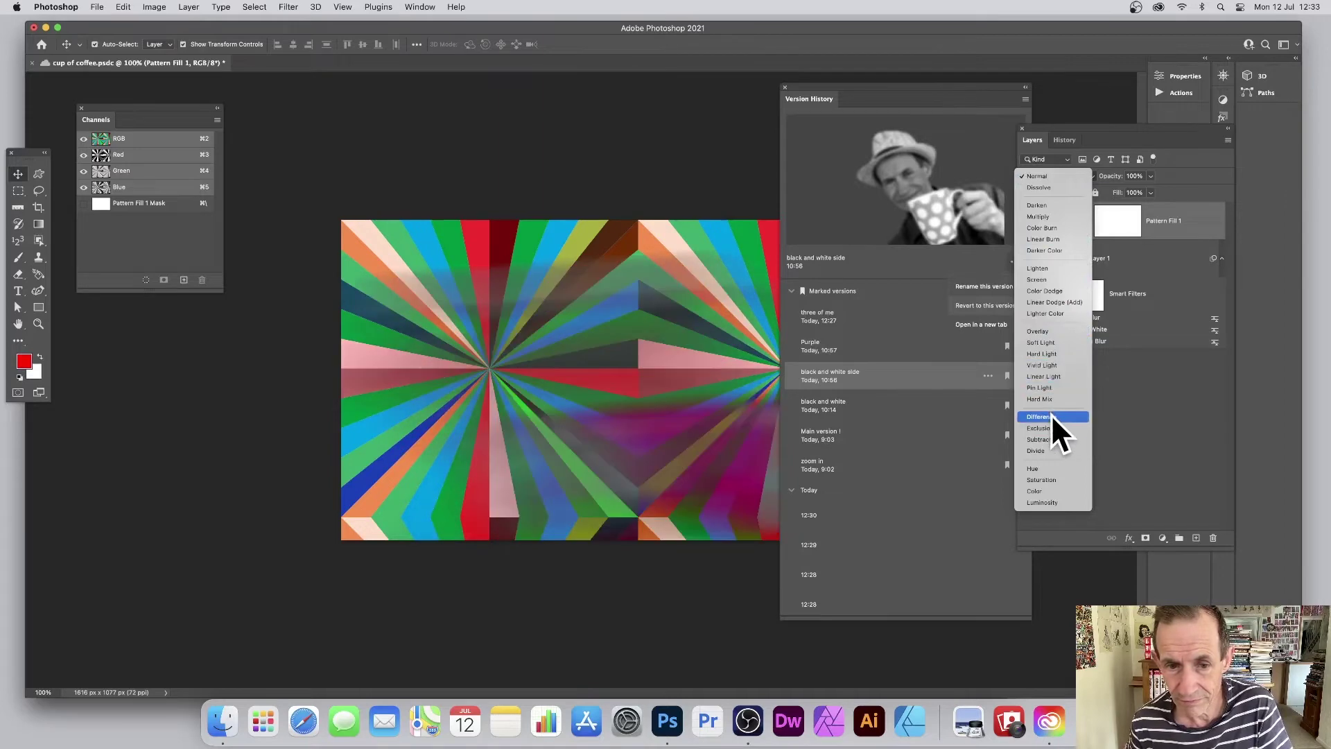
left_click(1051, 415)
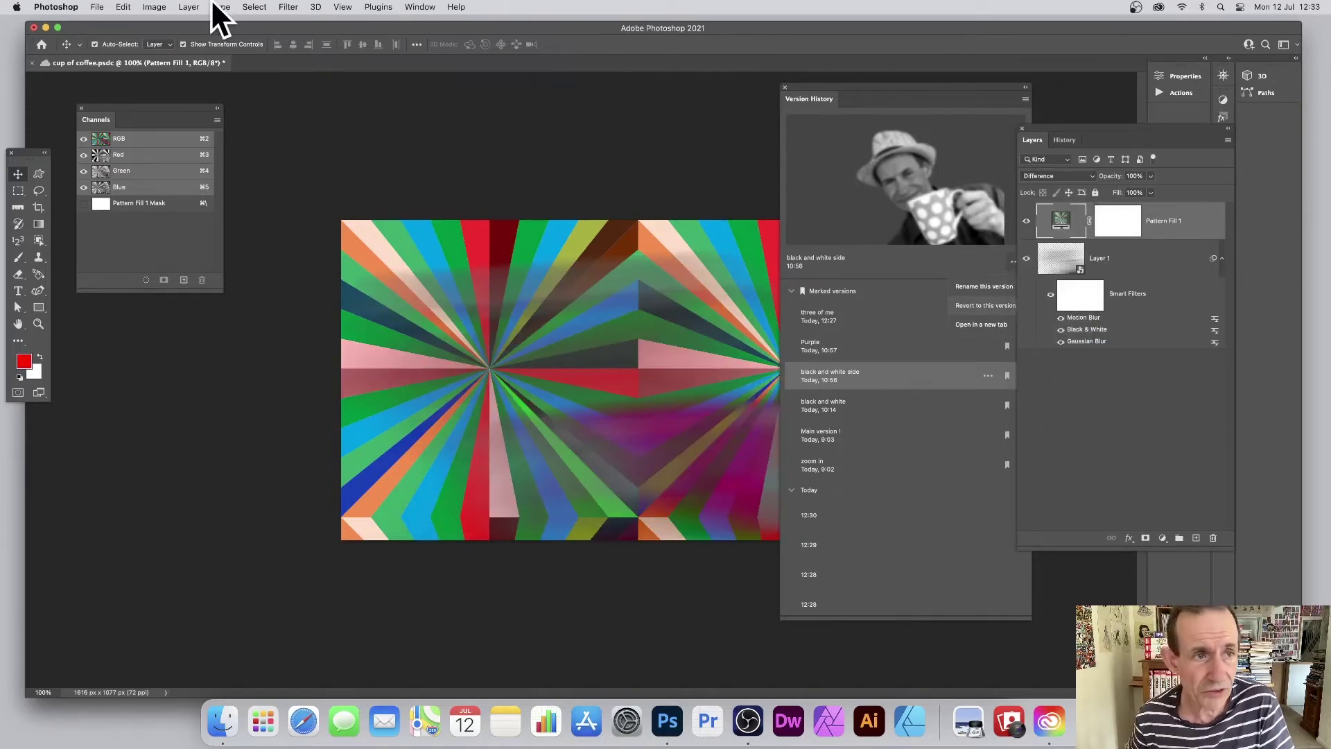
Save the document and collapse the Marked versions group.
left_click(94, 6)
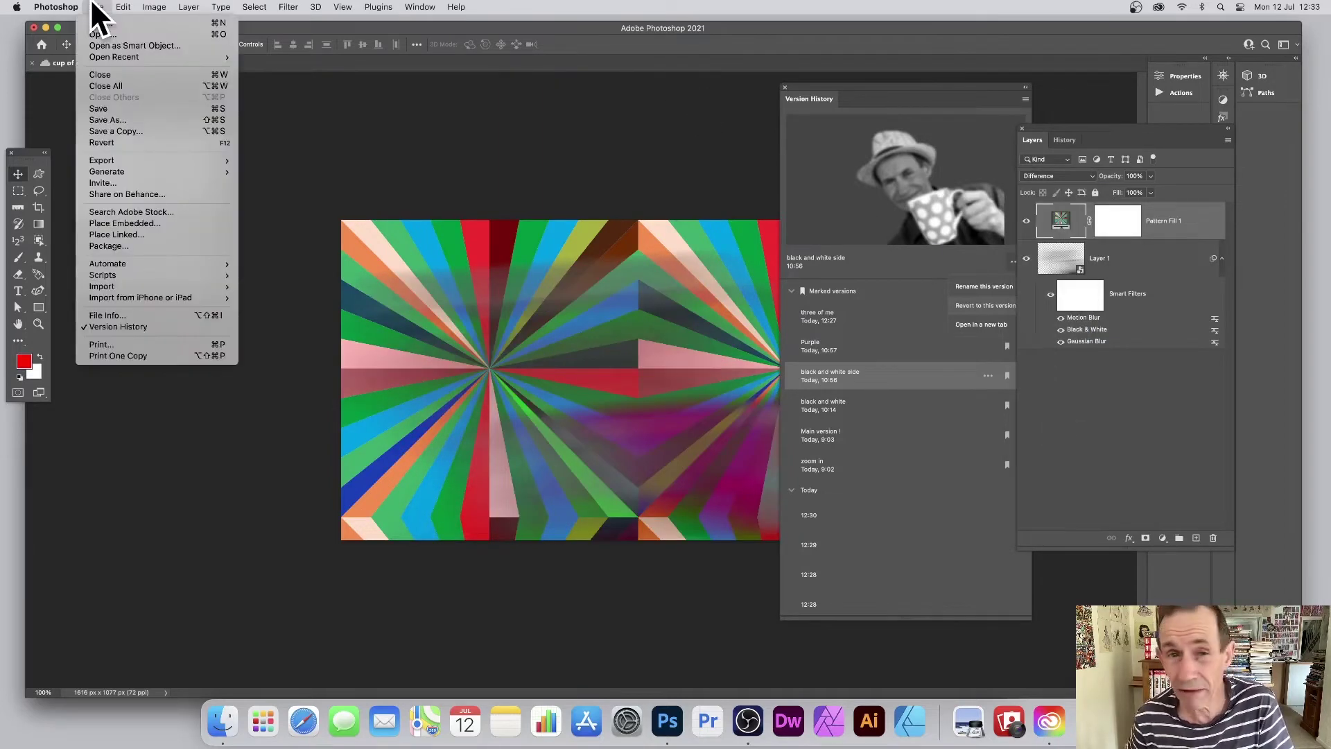
left_click(115, 107)
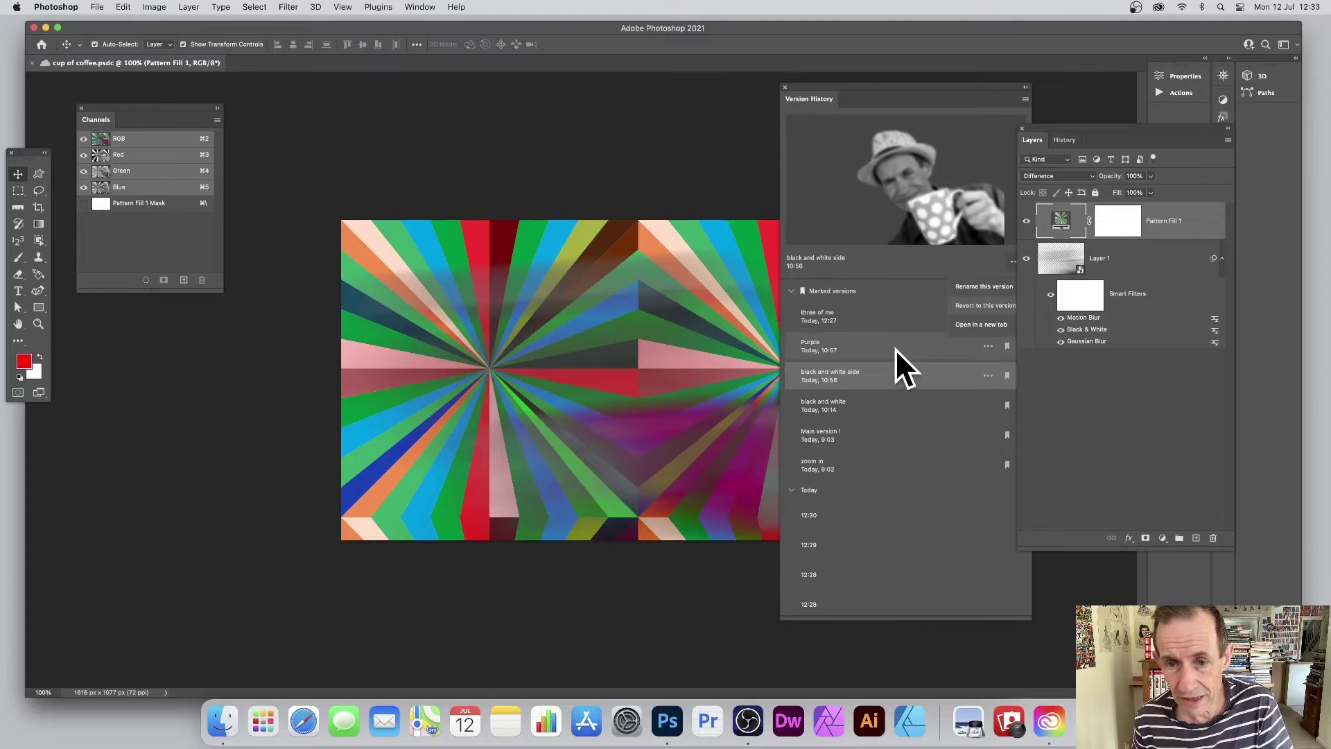
left_click(791, 291)
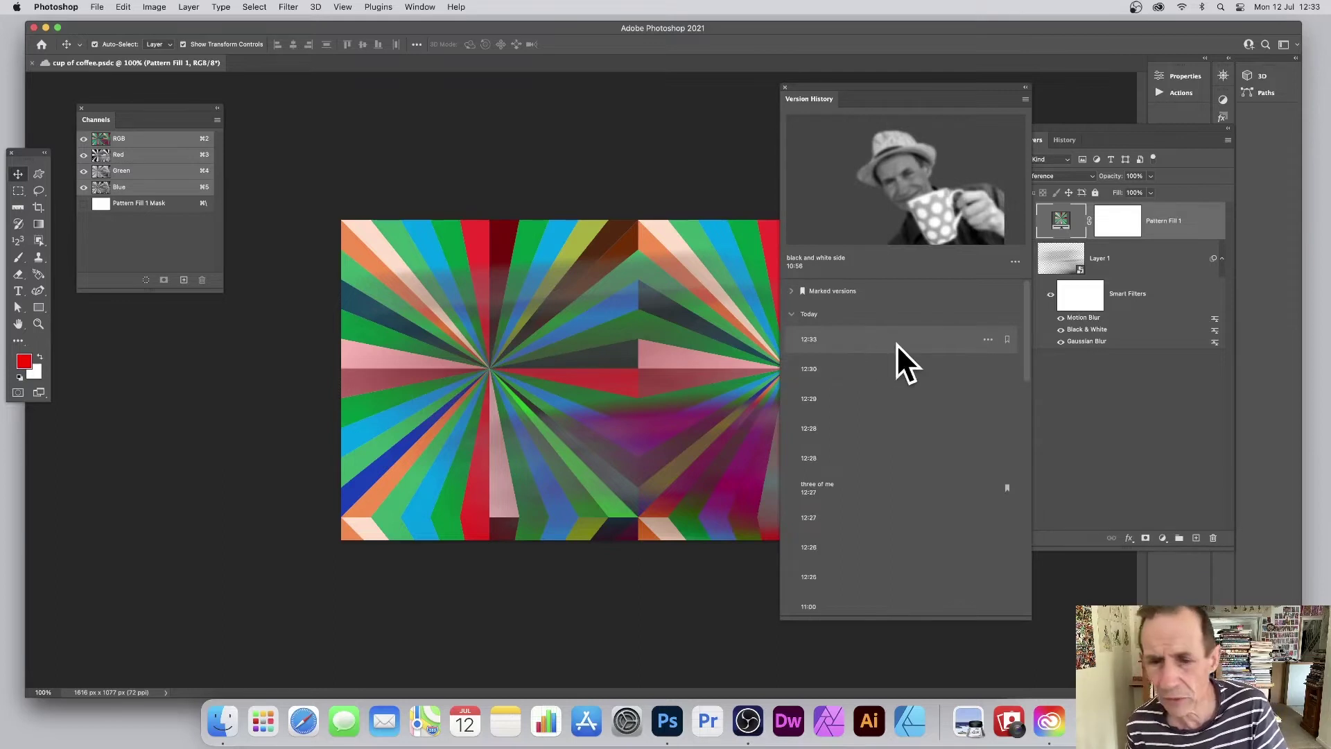
Preview the 12:33 and 12:30 versions, then revert the document to the 12:29 version.
left_click(835, 342)
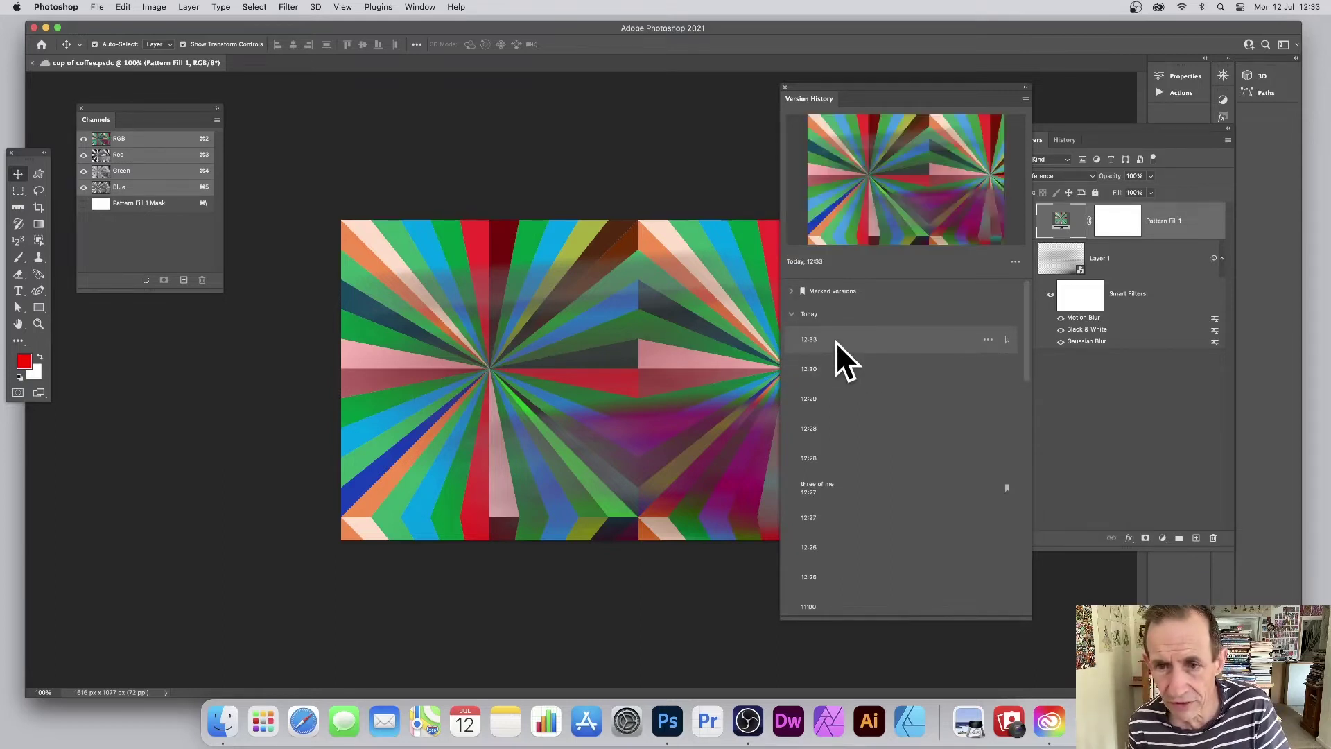
left_click(820, 363)
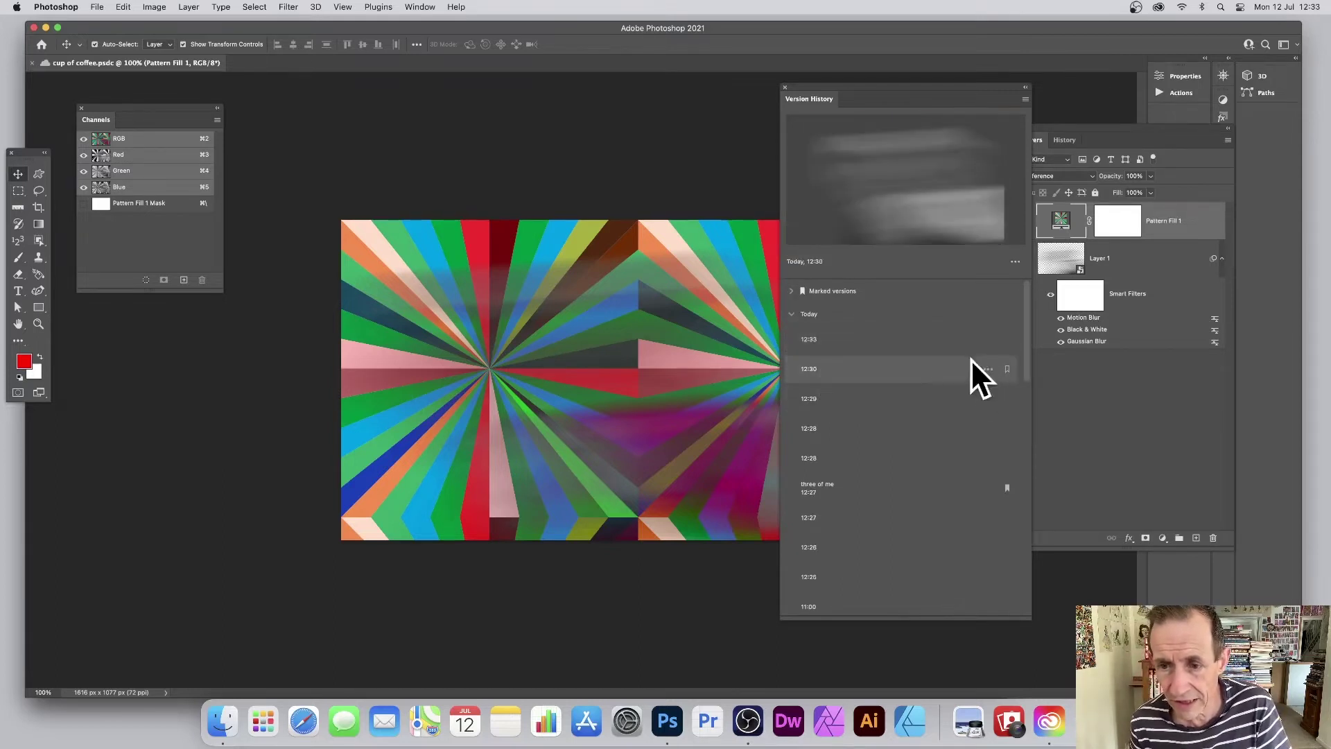
left_click(987, 370)
left_click(838, 400)
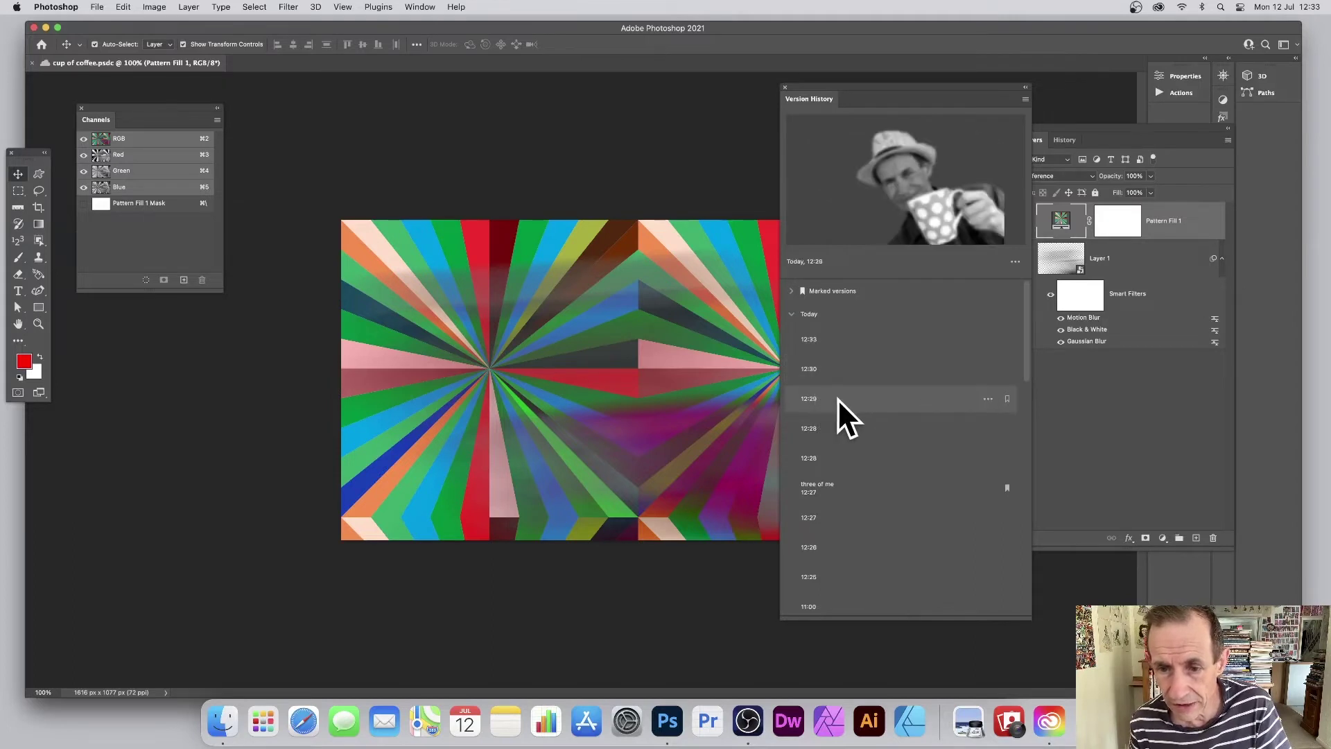
left_click(988, 399)
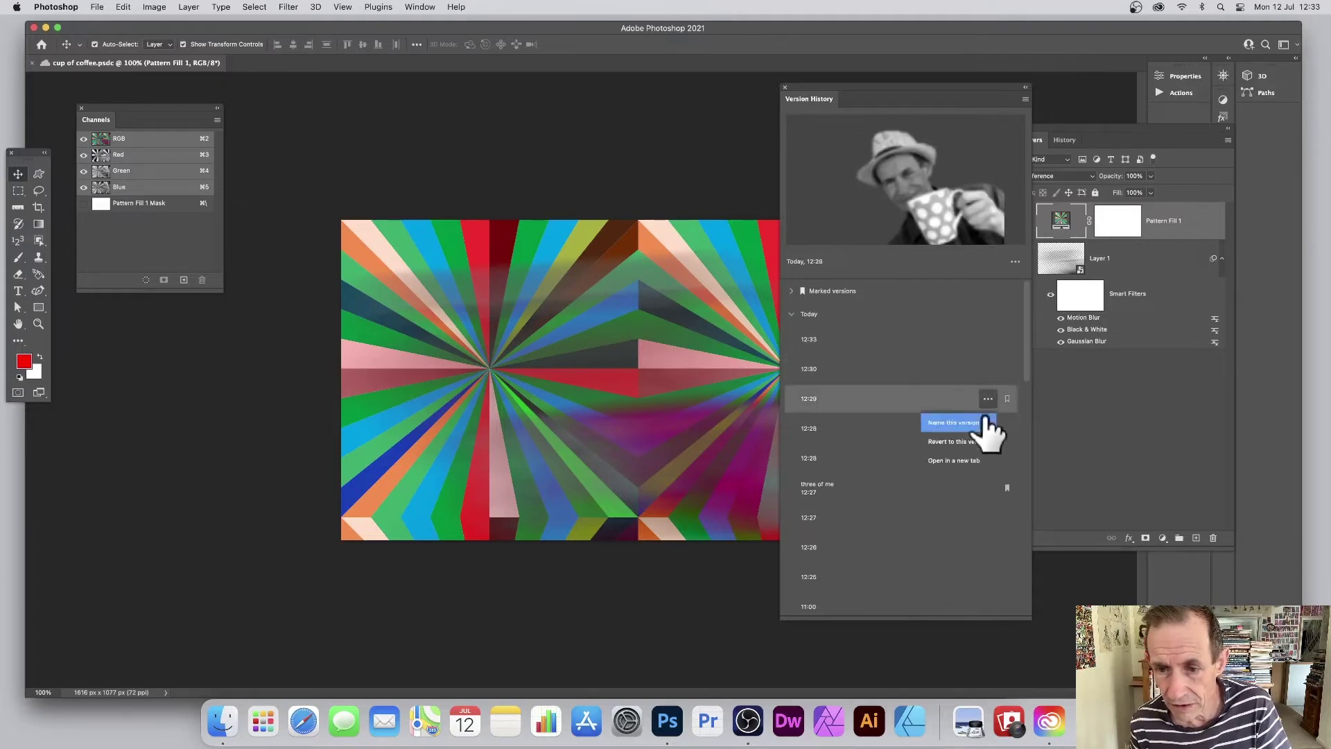
left_click(960, 439)
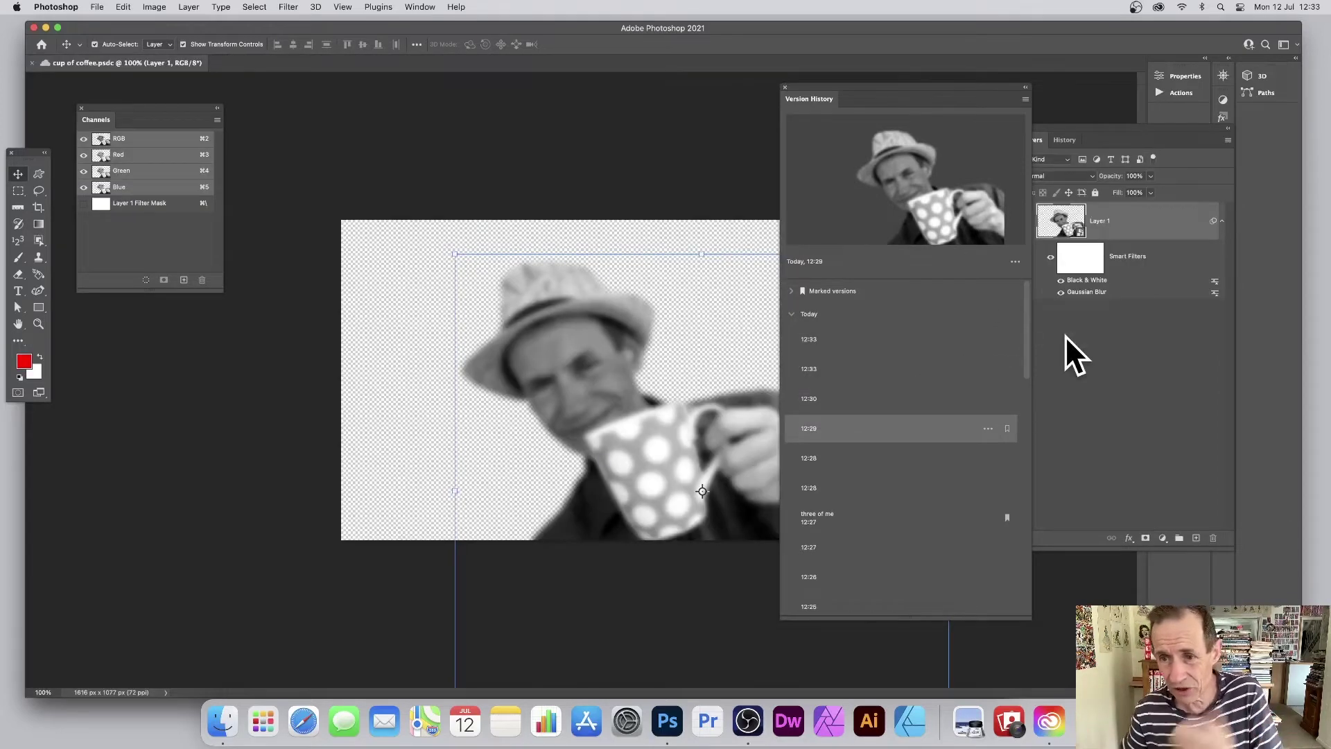
Compare both 12:33 versions and revert to the colourful second one with the starburst pattern.
left_click(813, 341)
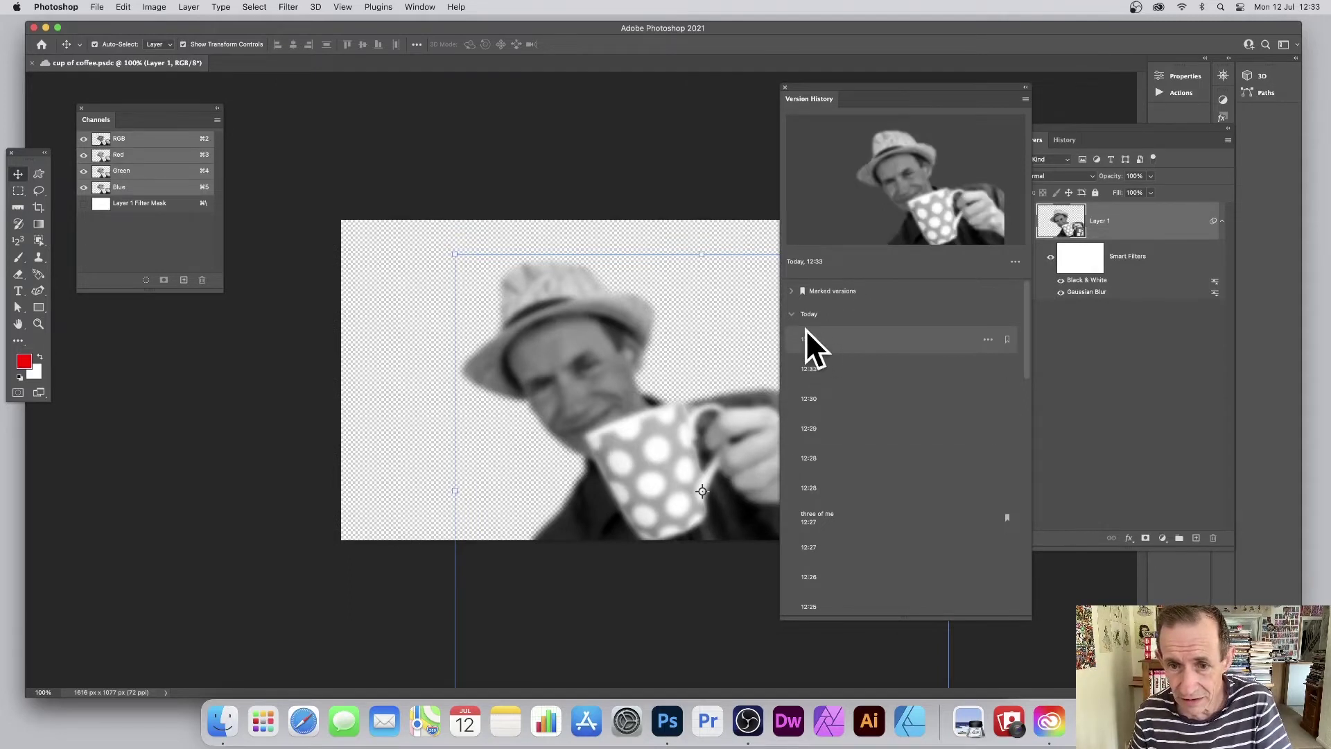
left_click(813, 313)
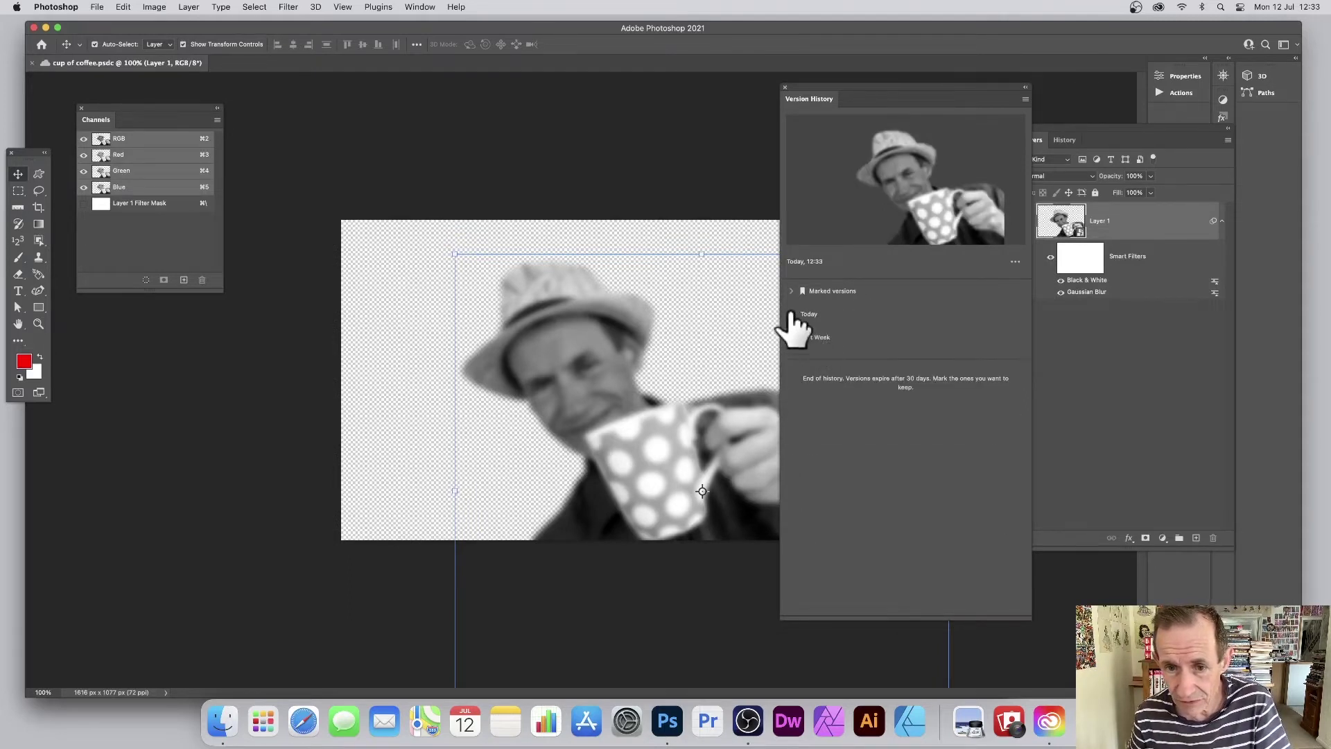
left_click(797, 316)
left_click(817, 369)
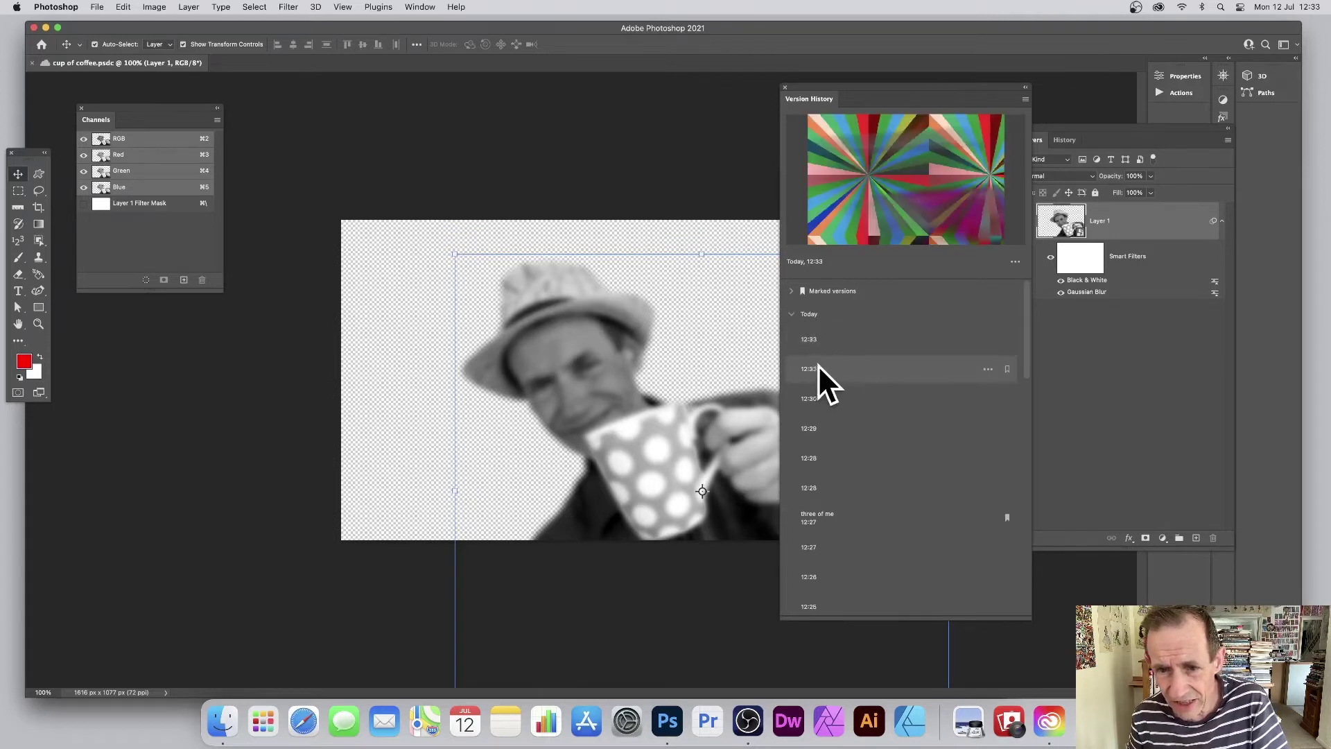
left_click(821, 330)
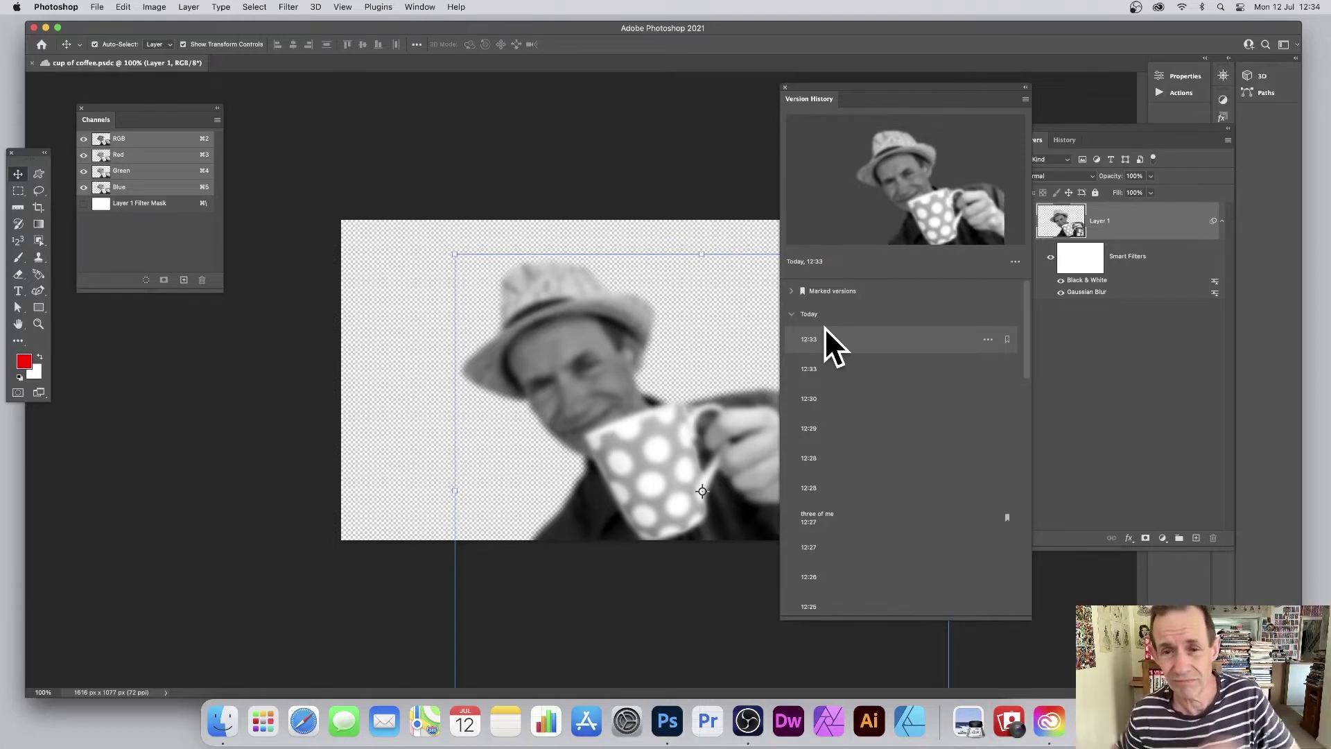
left_click(814, 367)
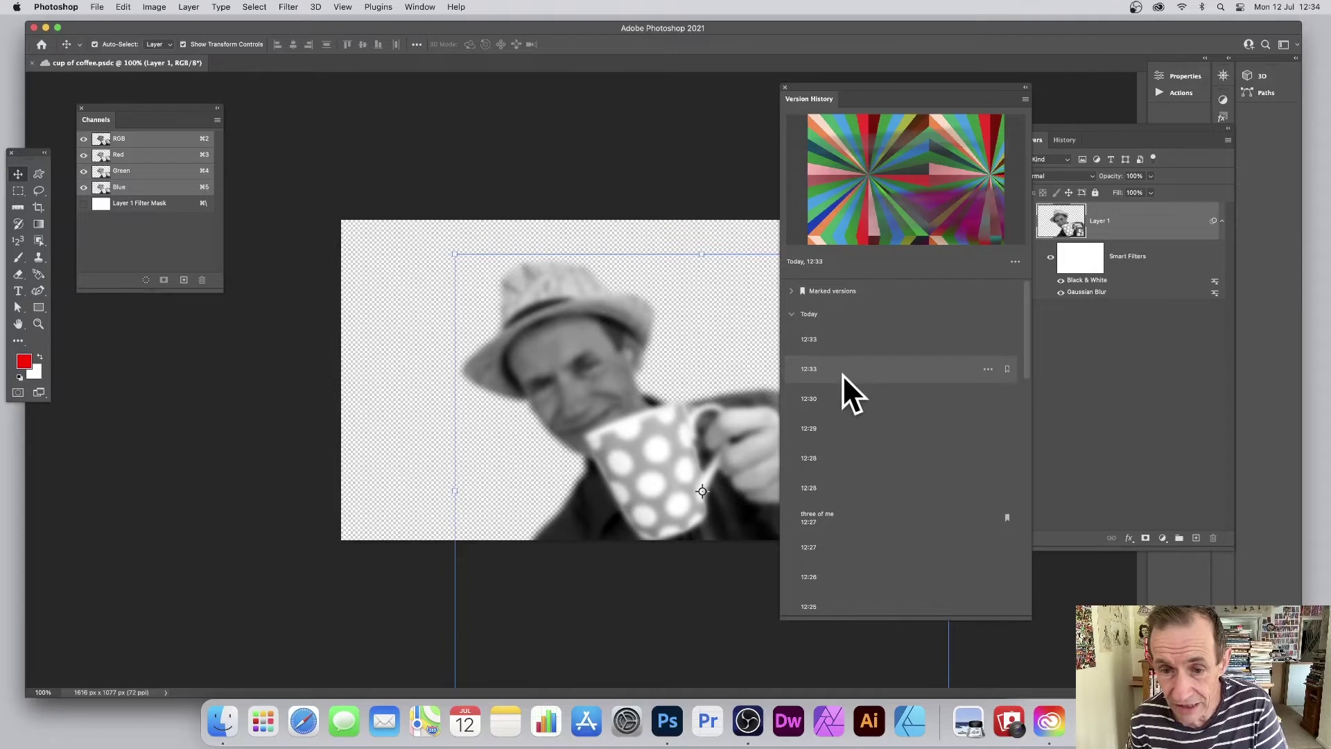
left_click(988, 369)
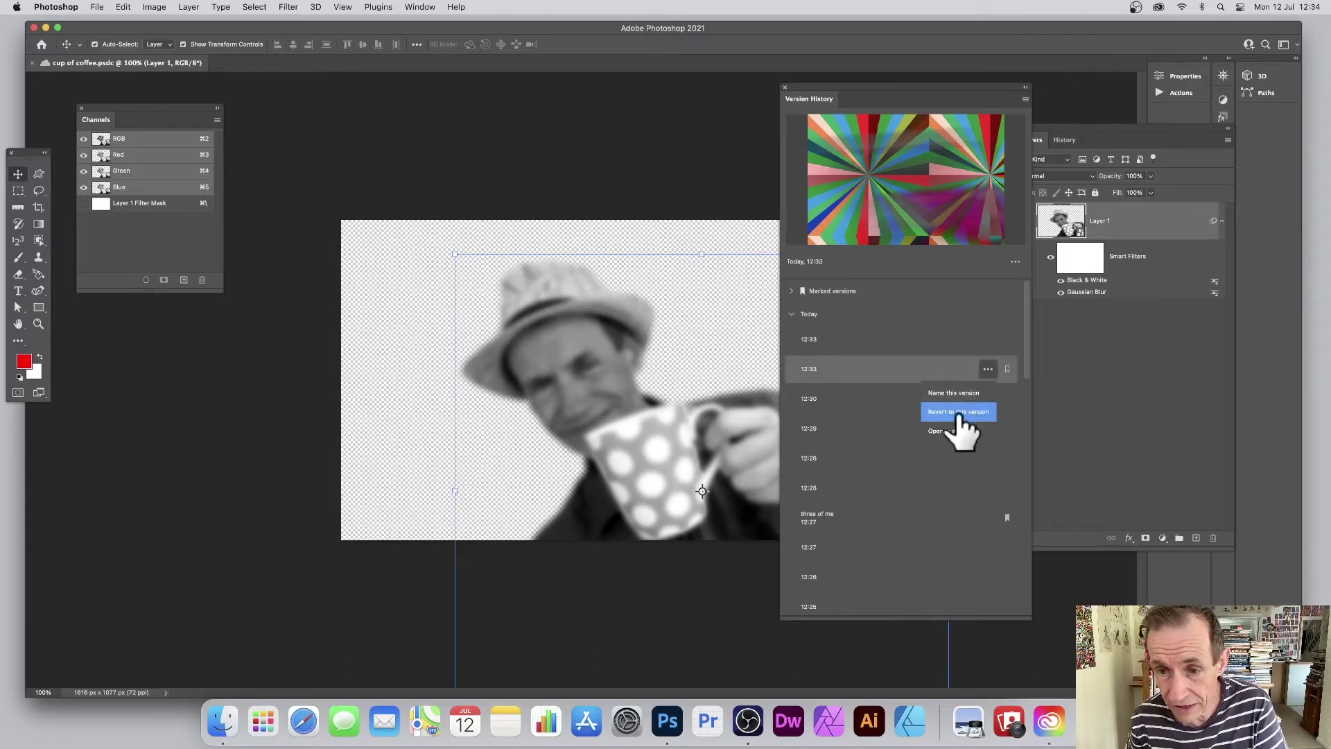
left_click(959, 413)
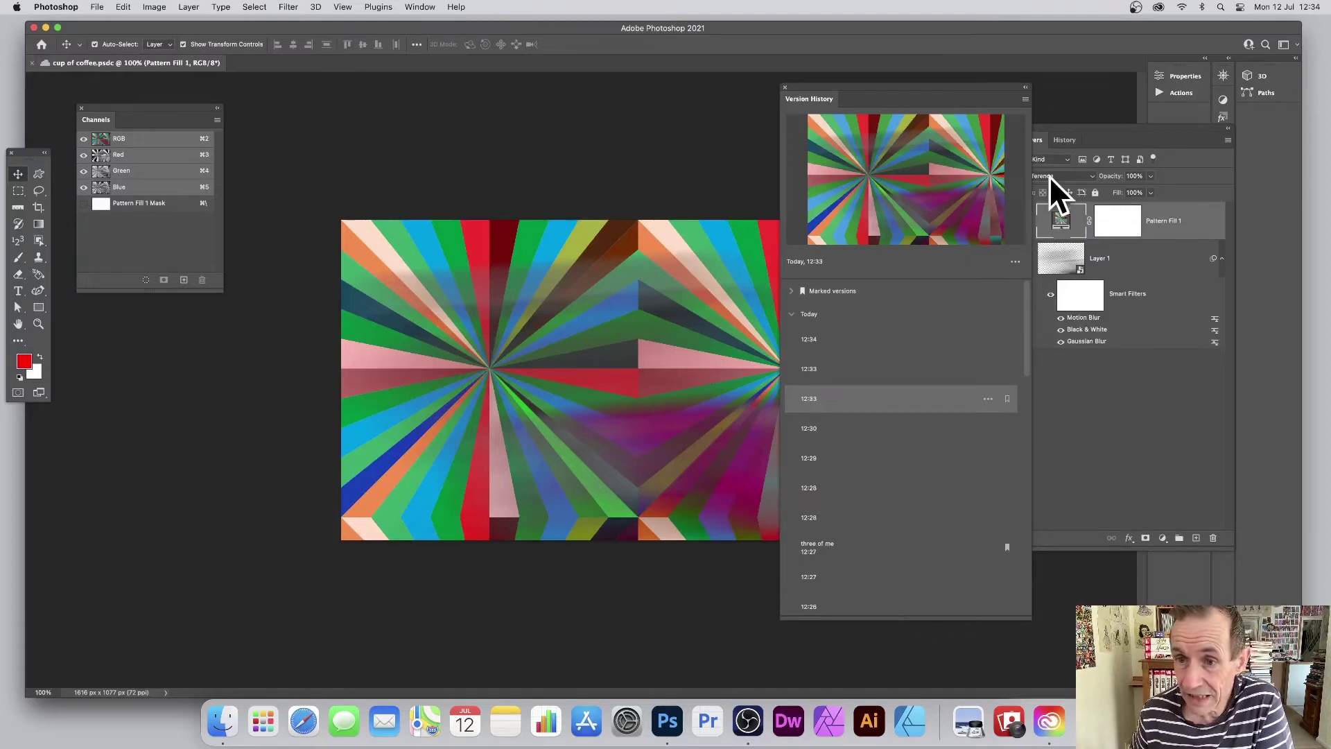
Place a 'Lorem Ipsum' type layer near the canvas centre above Pattern Fill 1.
left_click(1163, 173)
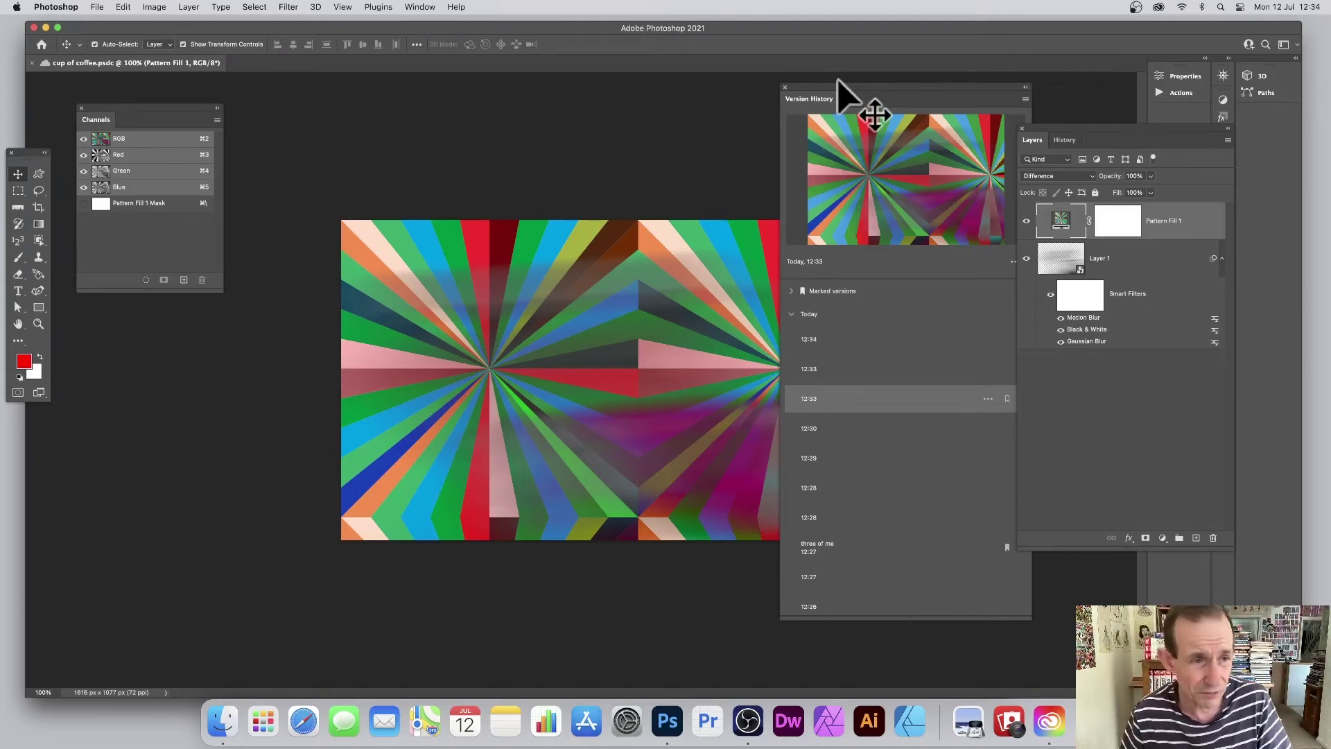
left_click(19, 287)
left_click(424, 351)
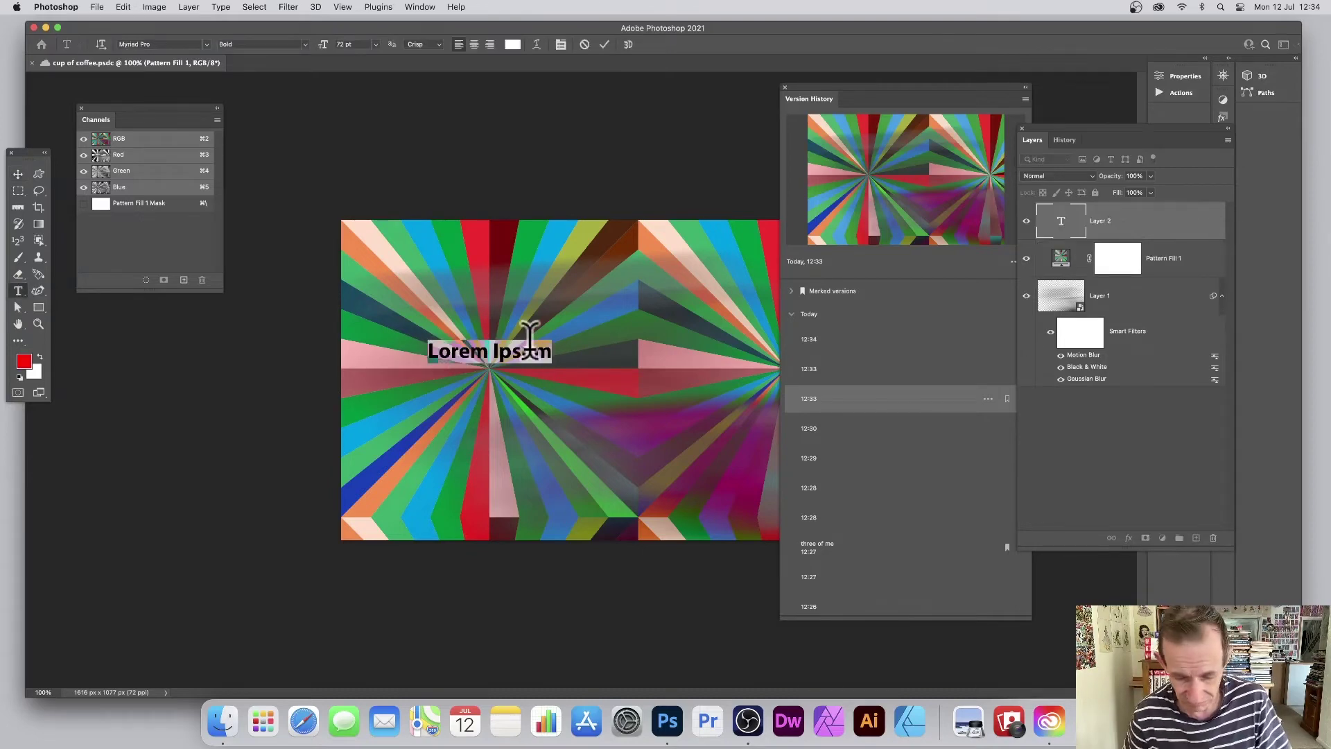
left_click(603, 44)
left_click(19, 173)
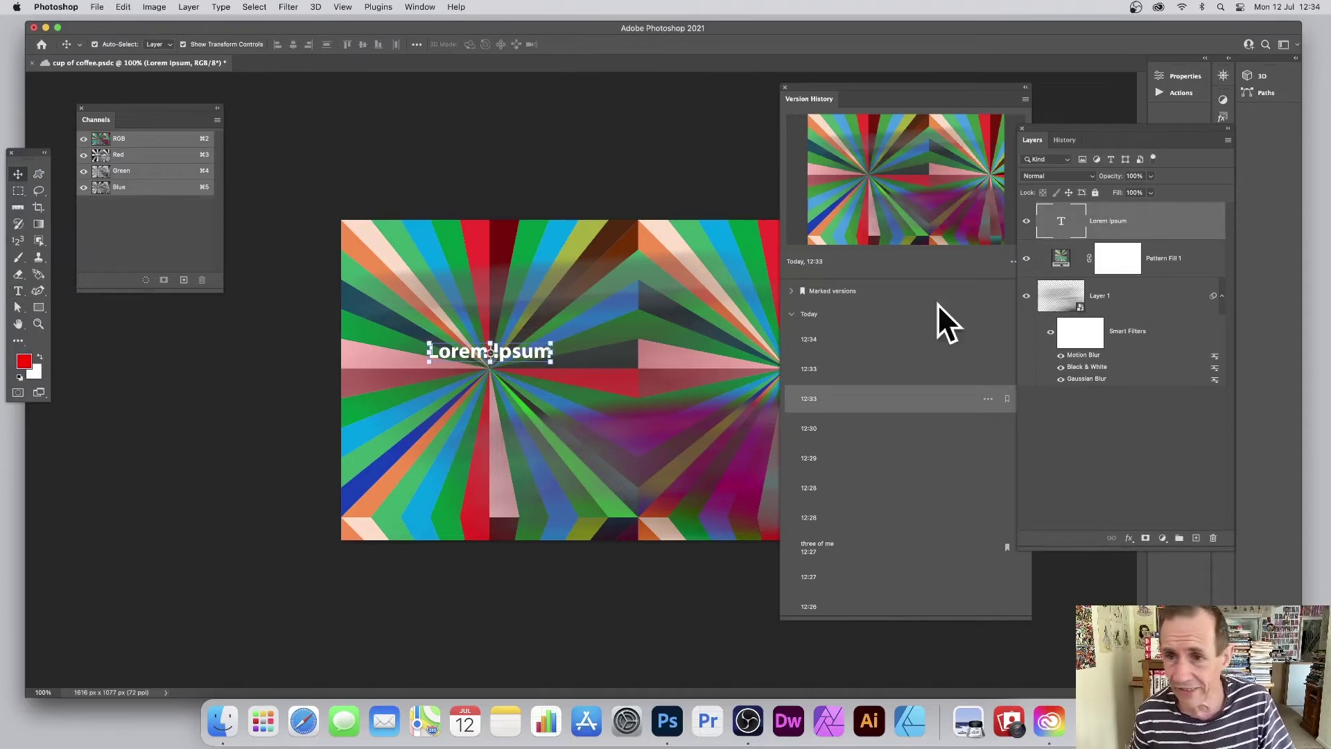